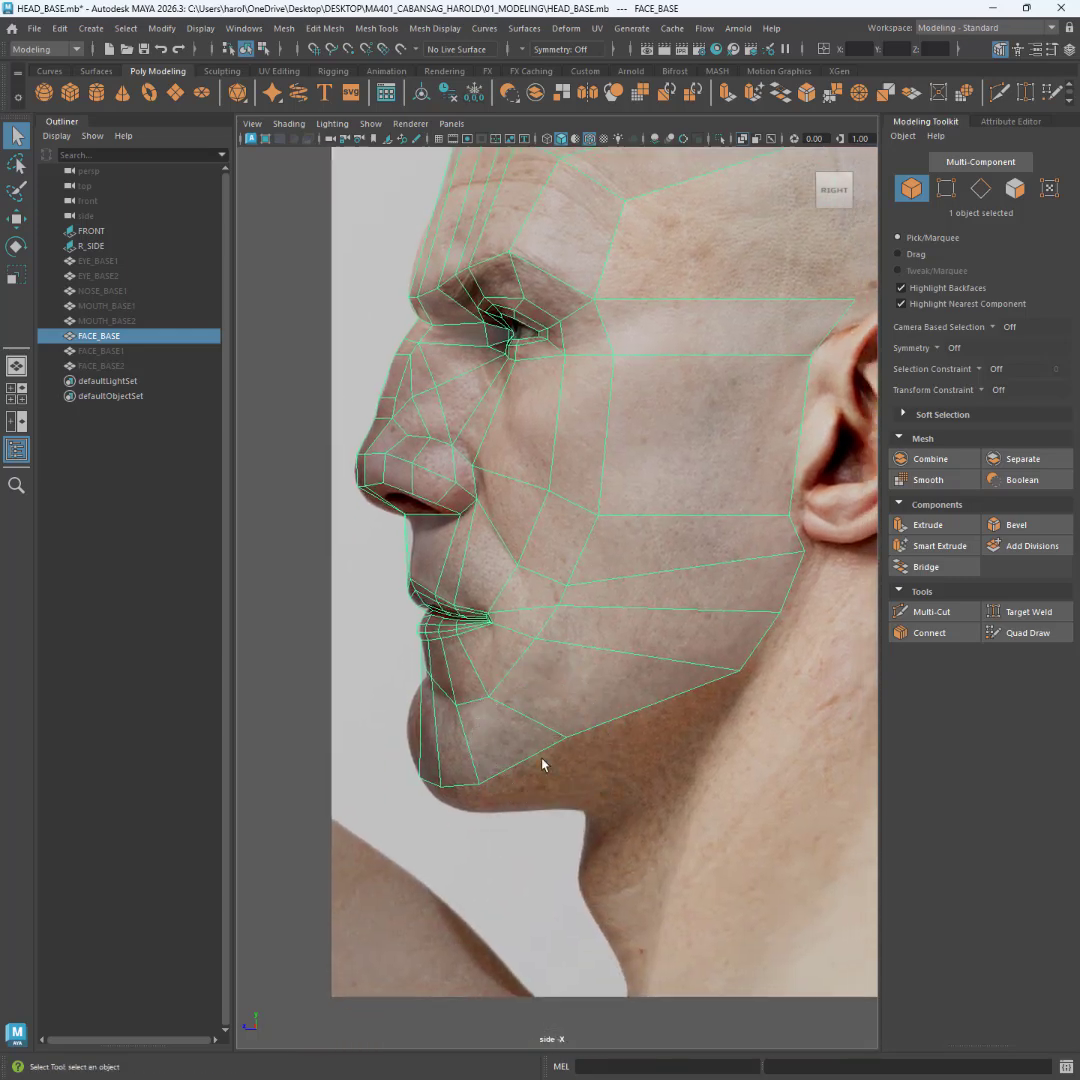
- Extrude the three lower border edges of FACE_BASE's chin down and back to the underside of the chin in the side view
left_click(981, 189)
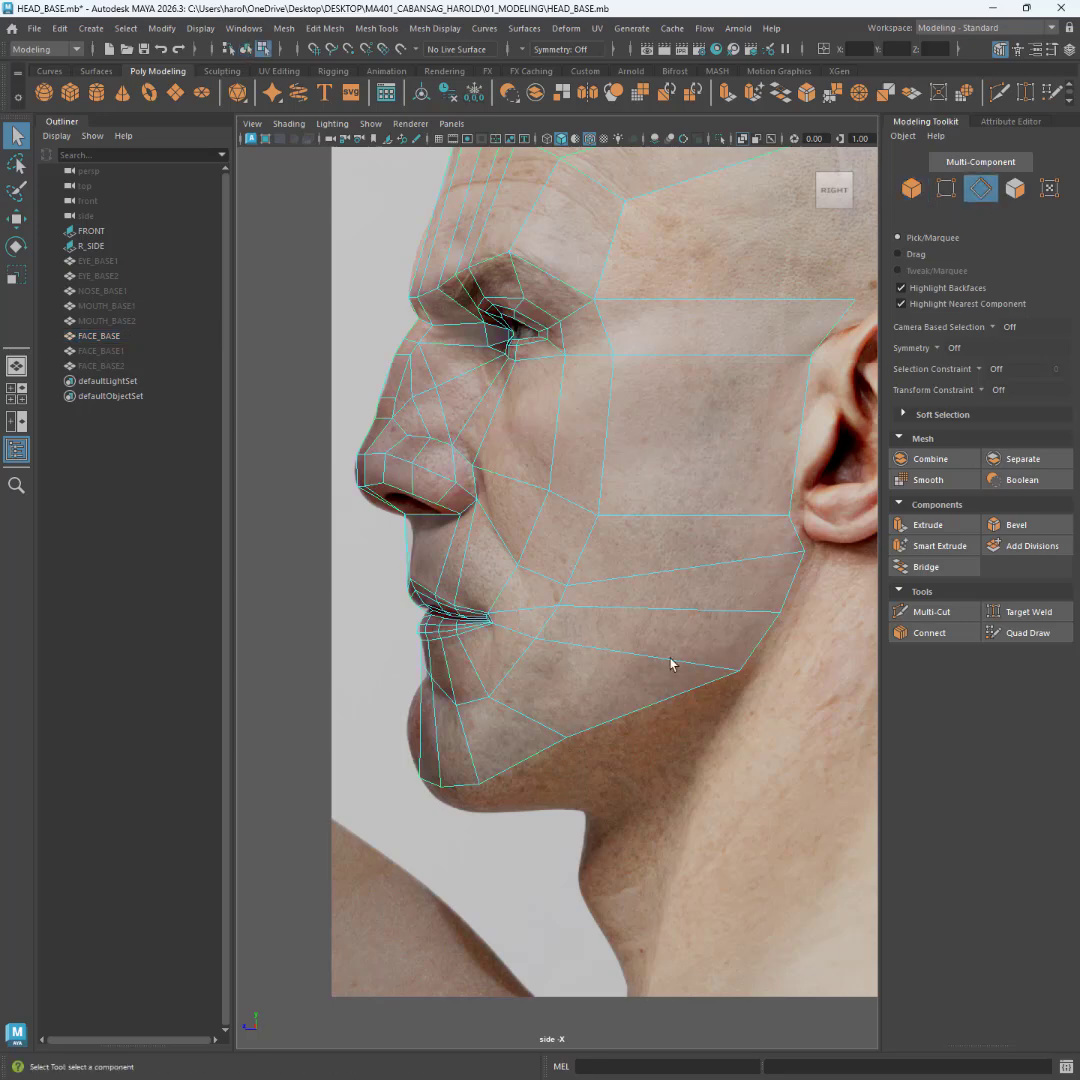
left_click(428, 786)
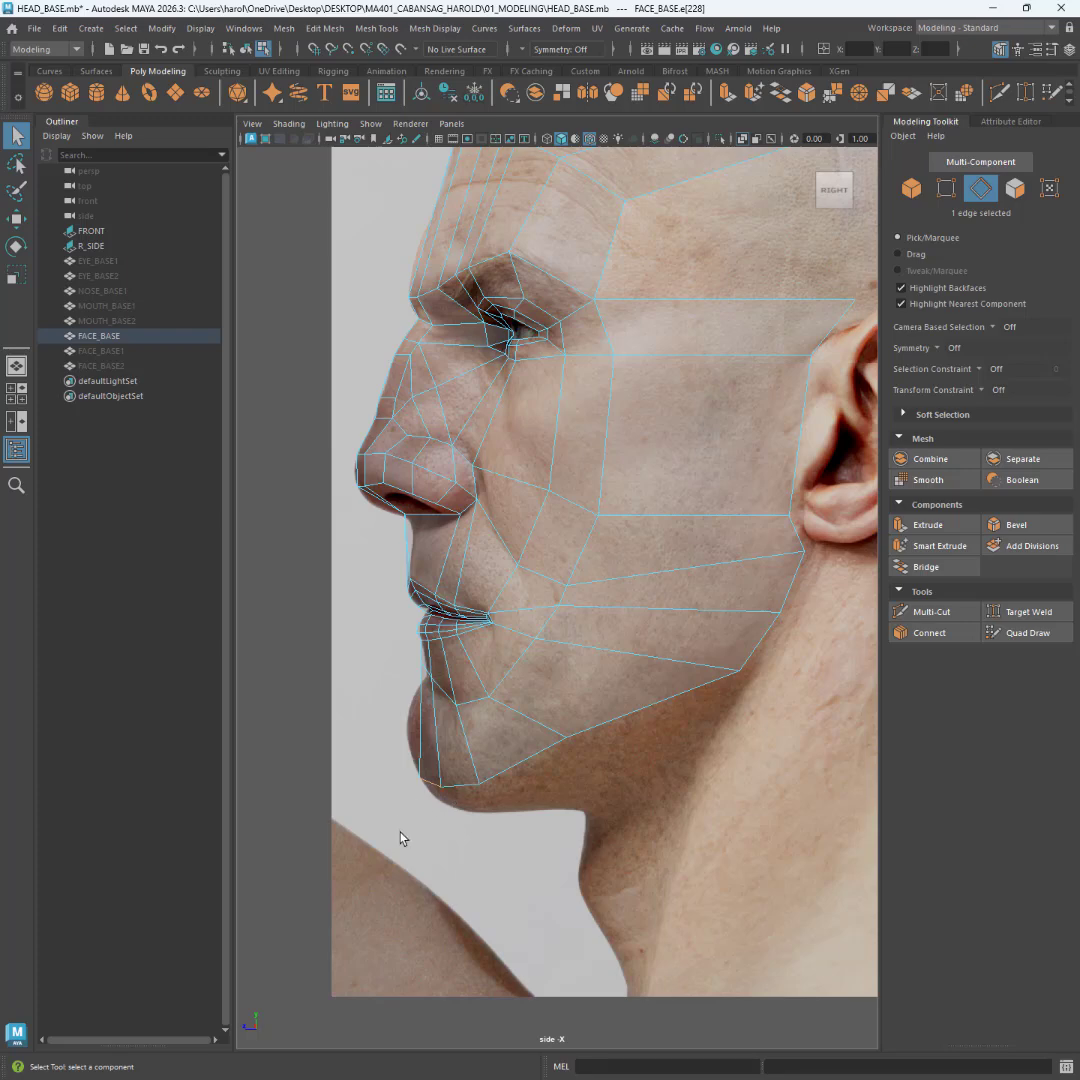
left_click(460, 786, "shift")
left_click(515, 770, "shift")
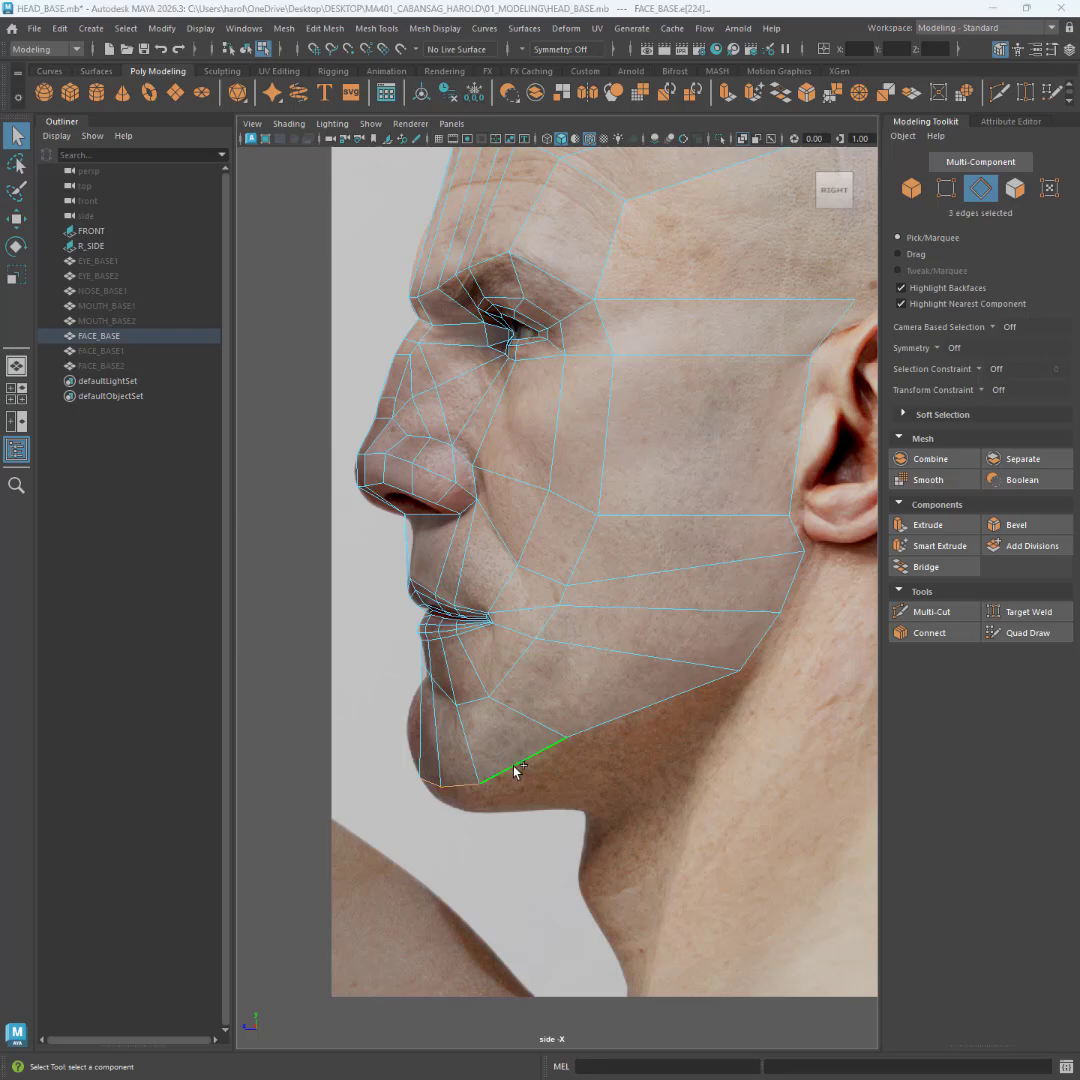
key("space")
scroll(376, 903, "up", 2)
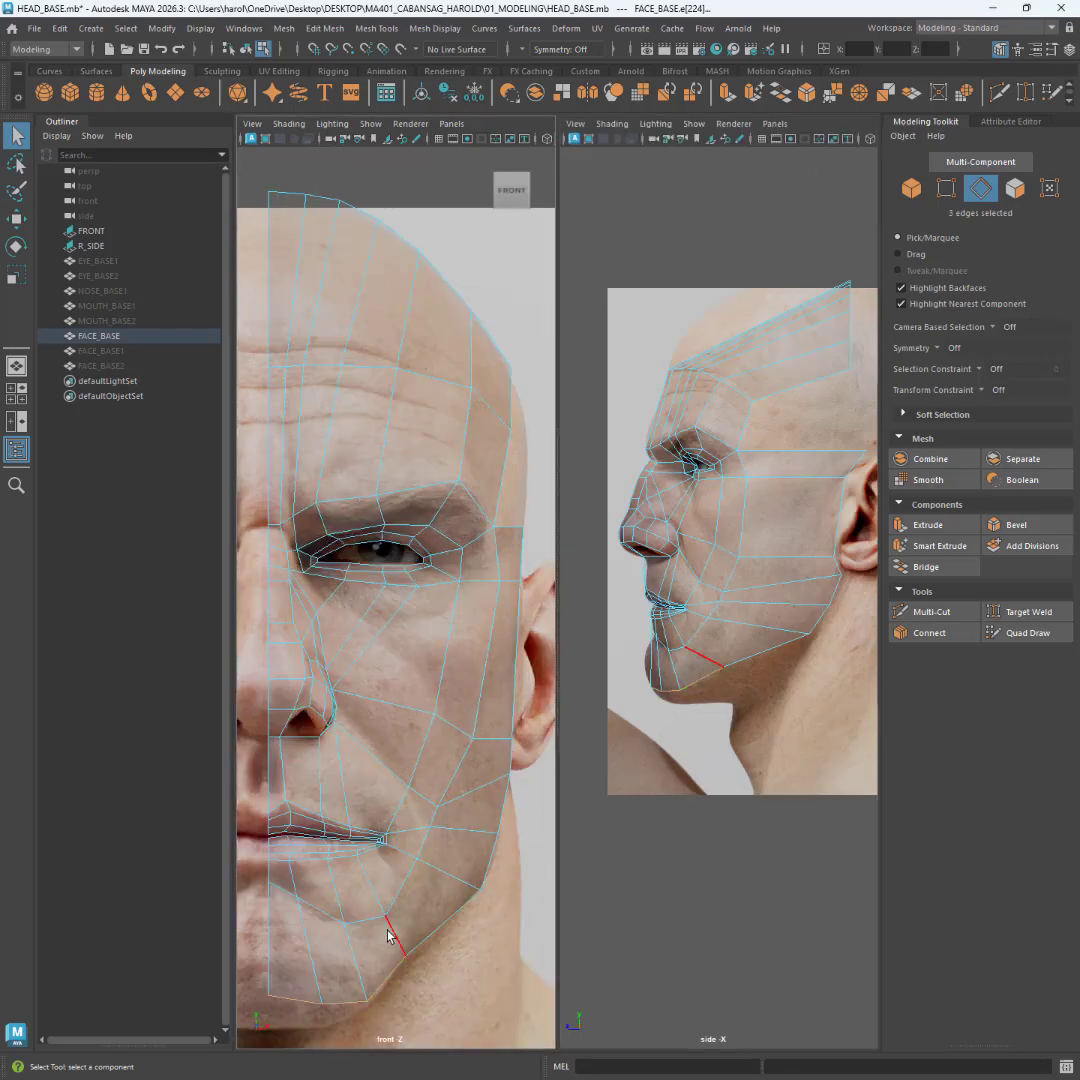
middle_click_drag(388, 935, 470, 651, "alt")
scroll(468, 700, "up", 3)
scroll(704, 685, "up", 3)
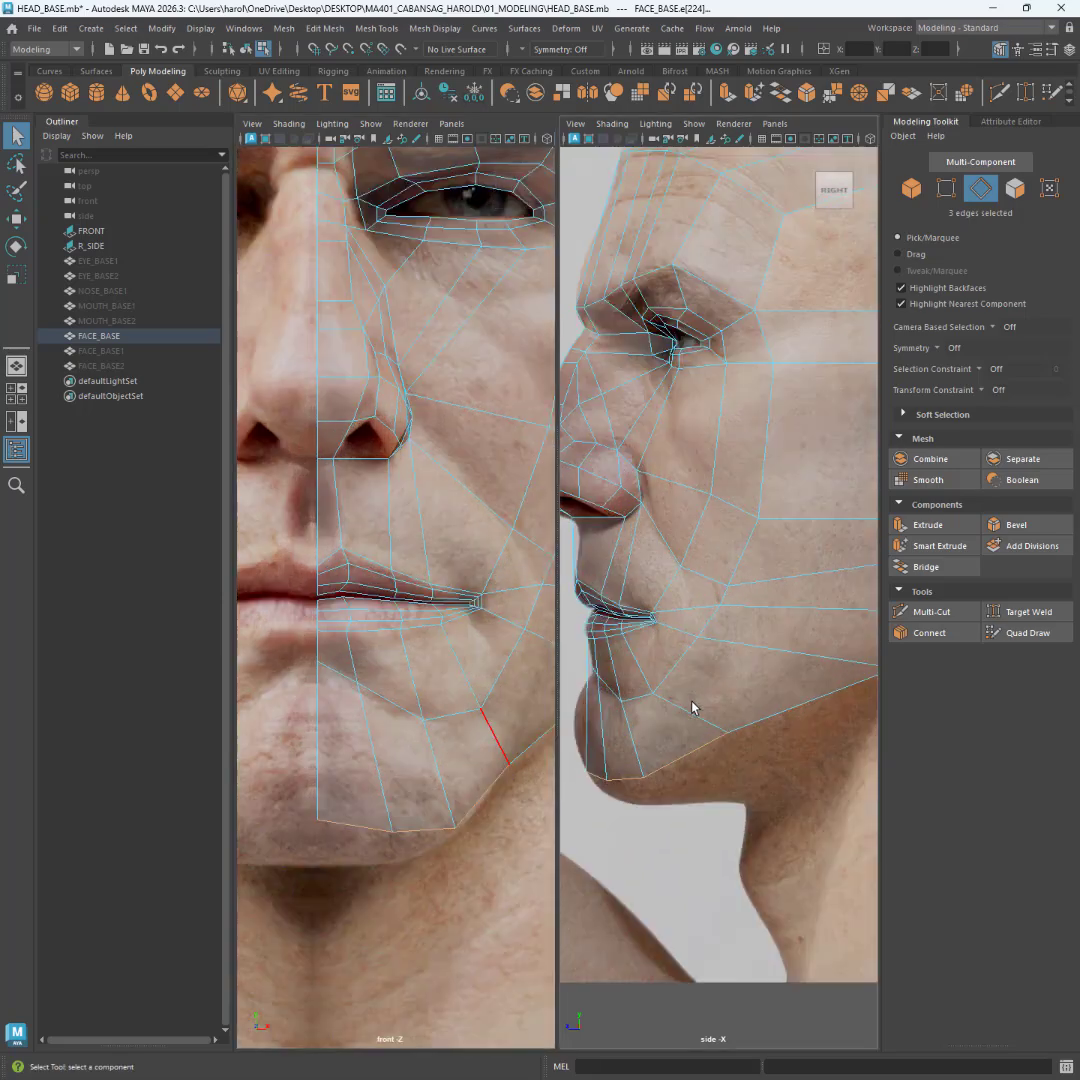
middle_click_drag(704, 770, 701, 717, "alt")
key("space")
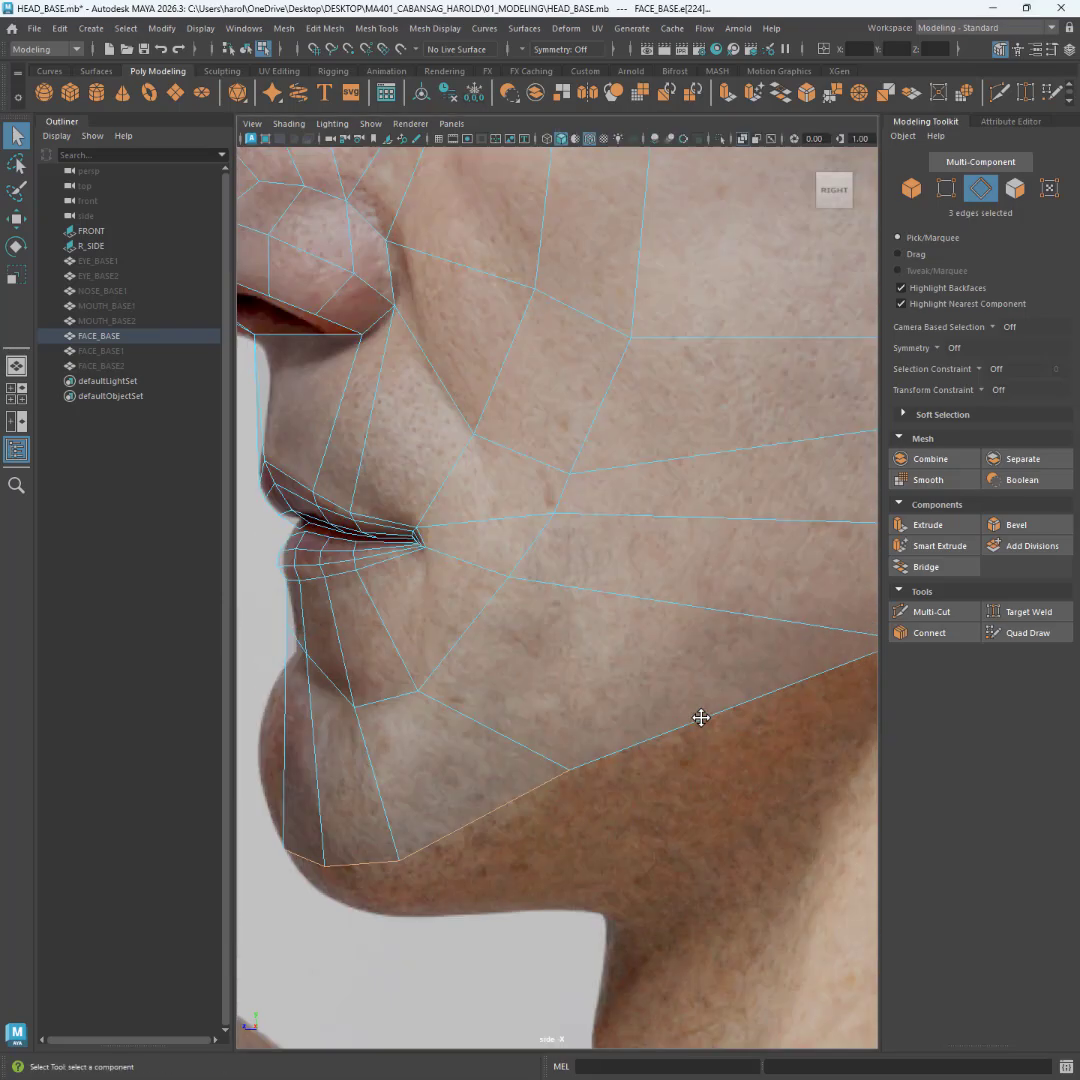
key("ctrl+space")
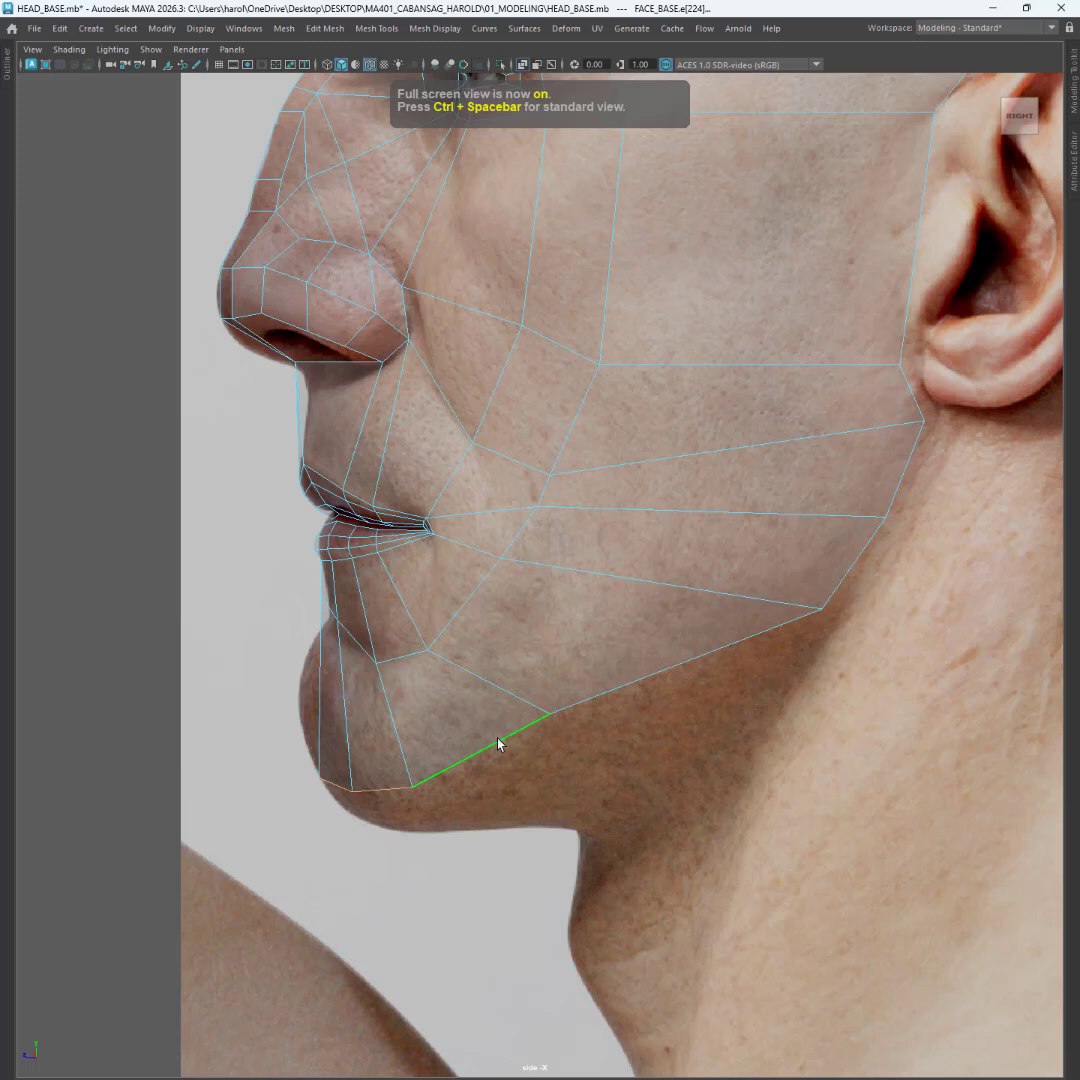
left_click(498, 743, "shift")
right_click_drag(433, 792, 386, 711, "shift")
key("r")
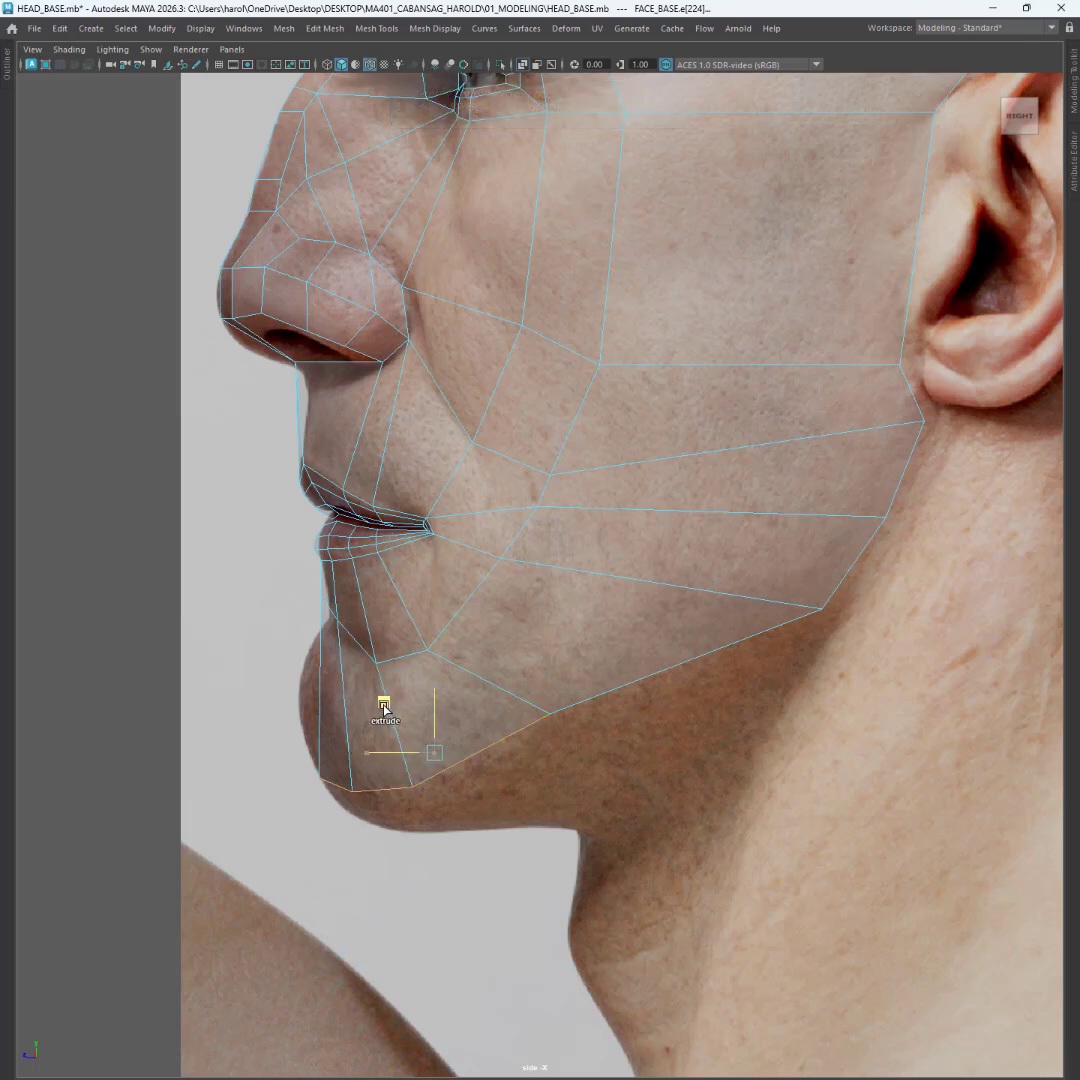
middle_click_drag(386, 711, 418, 746)
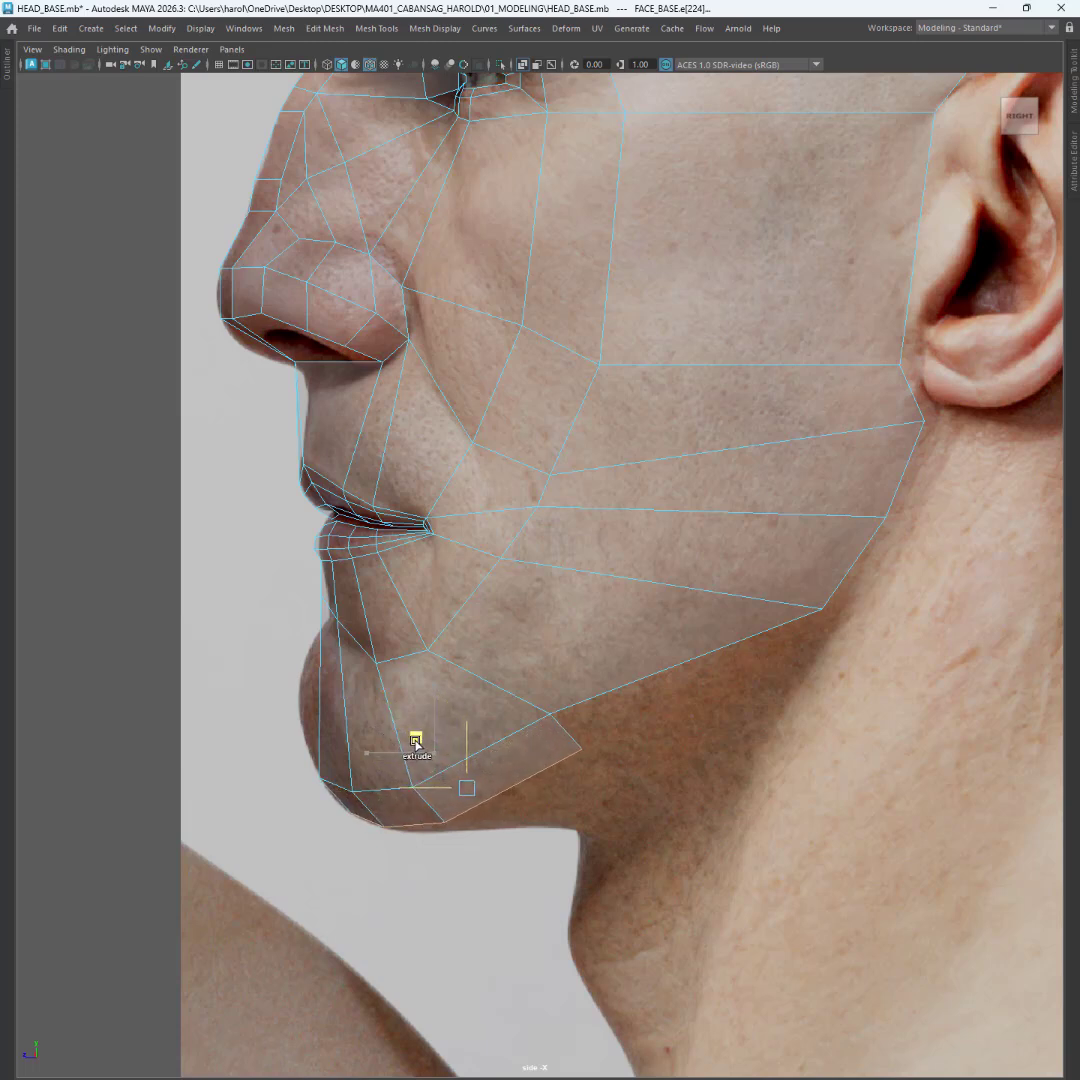
- Extrude the new under-chin edges back toward the neck and flatten them into a straight vertical line in the side view
key("w")
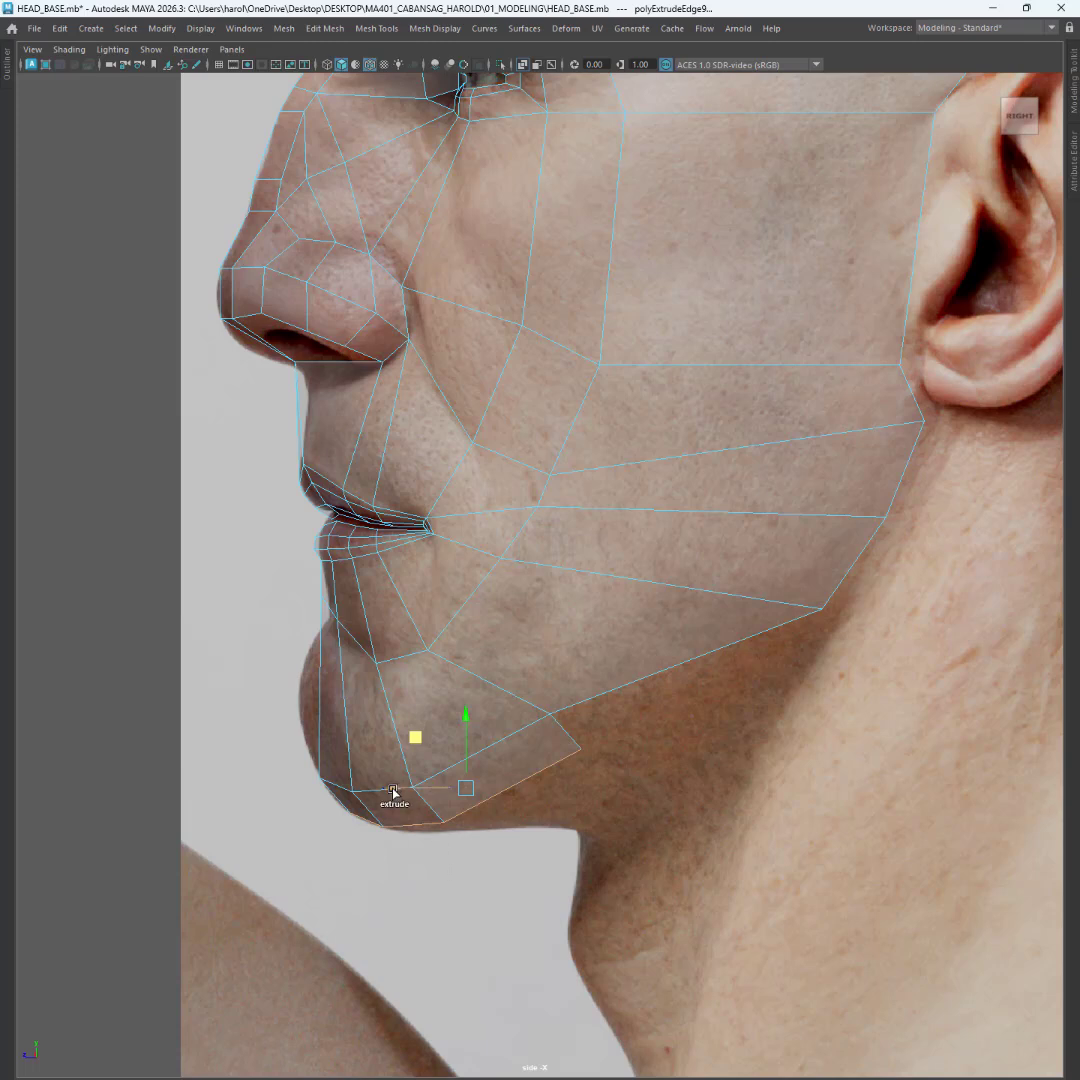
left_click_drag(395, 793, 549, 810)
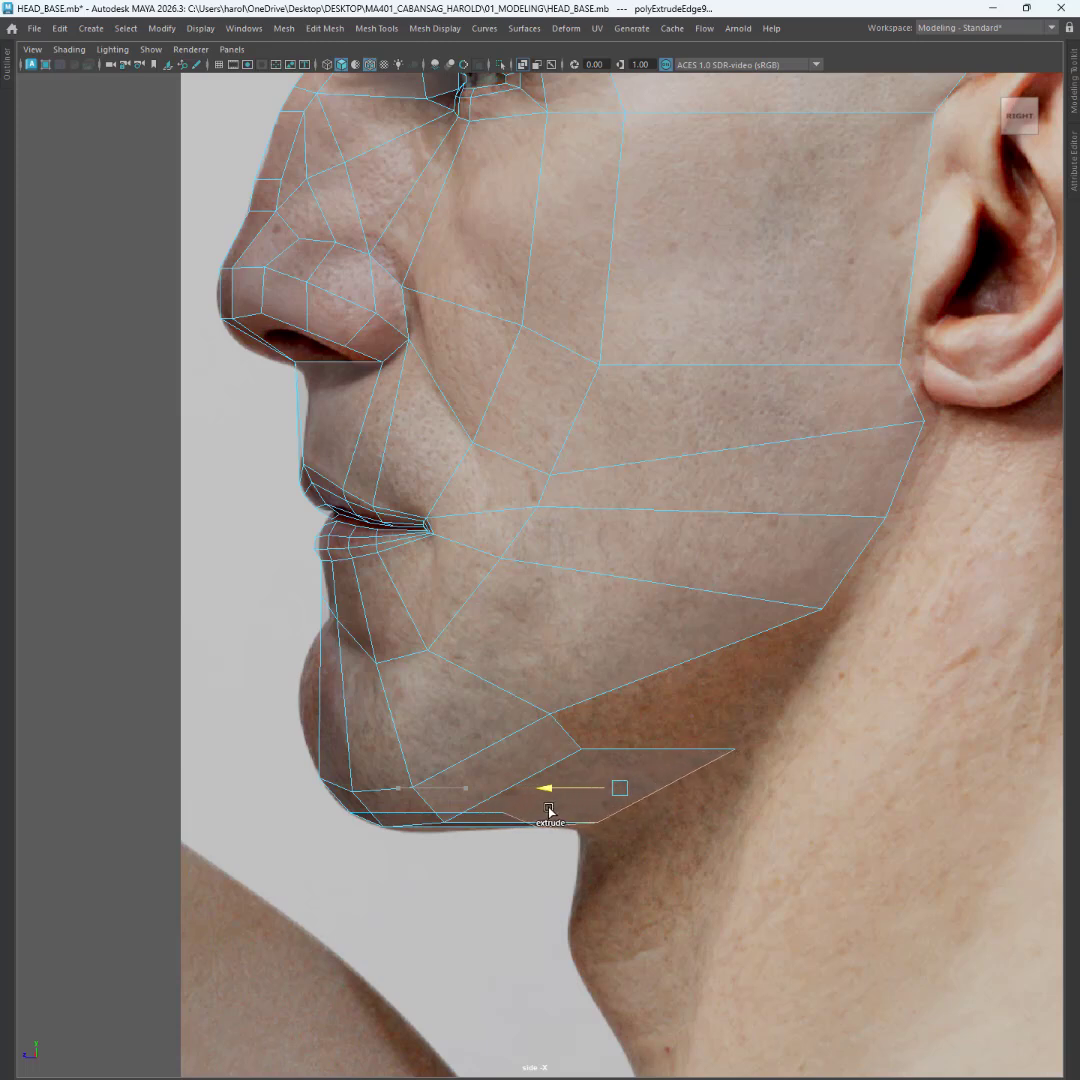
key("ctrl+e")
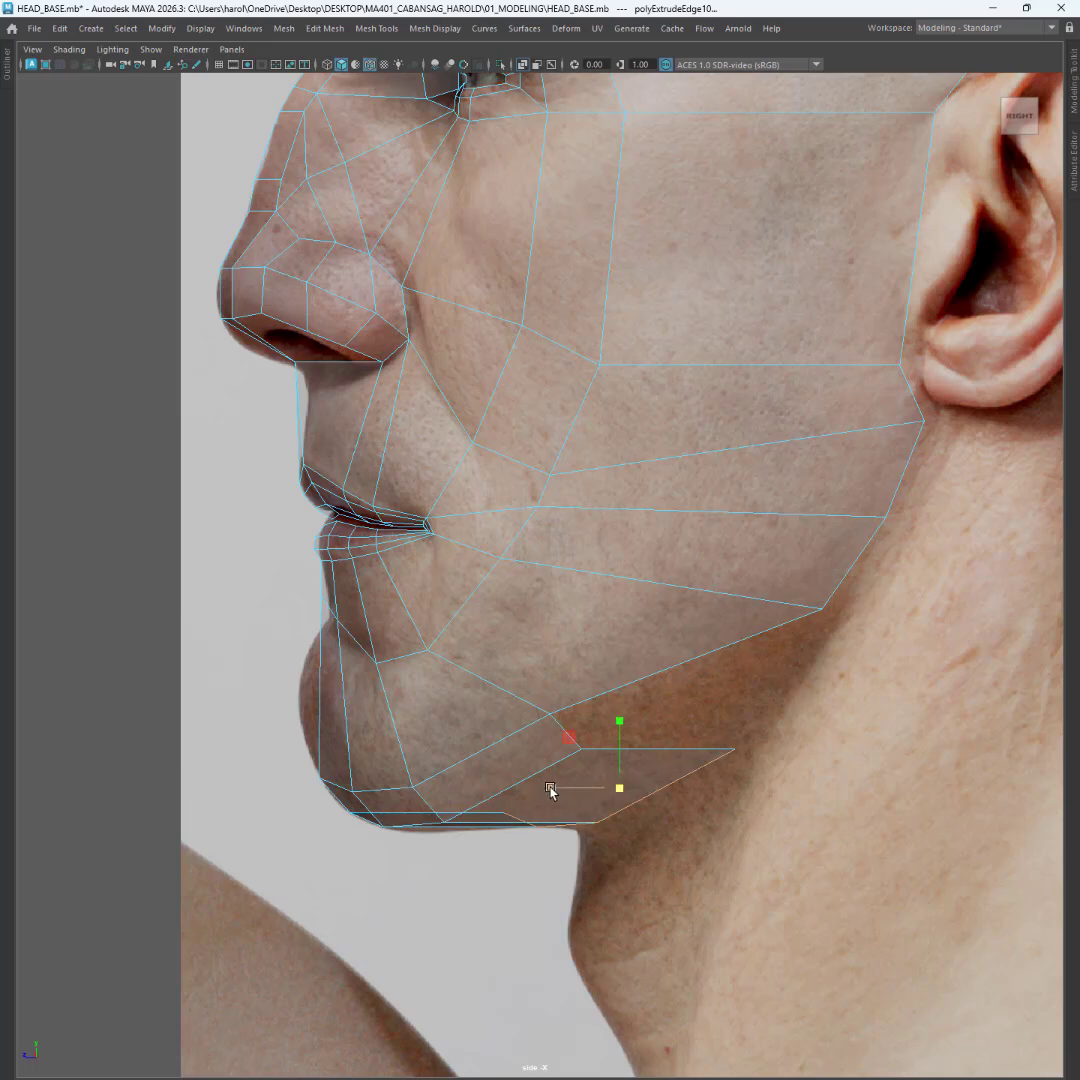
left_click_drag(550, 790, 628, 815)
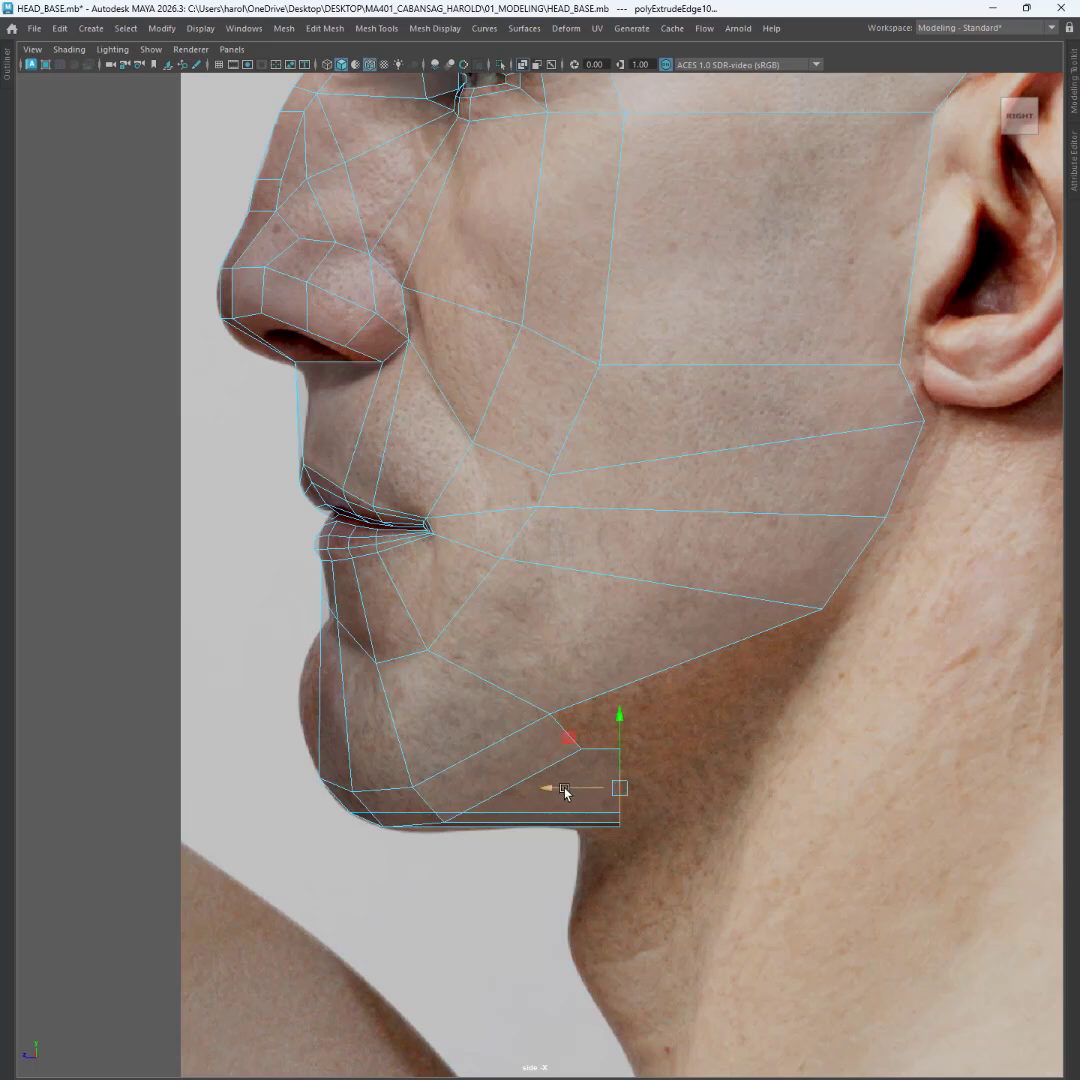
left_click_drag(566, 790, 552, 793)
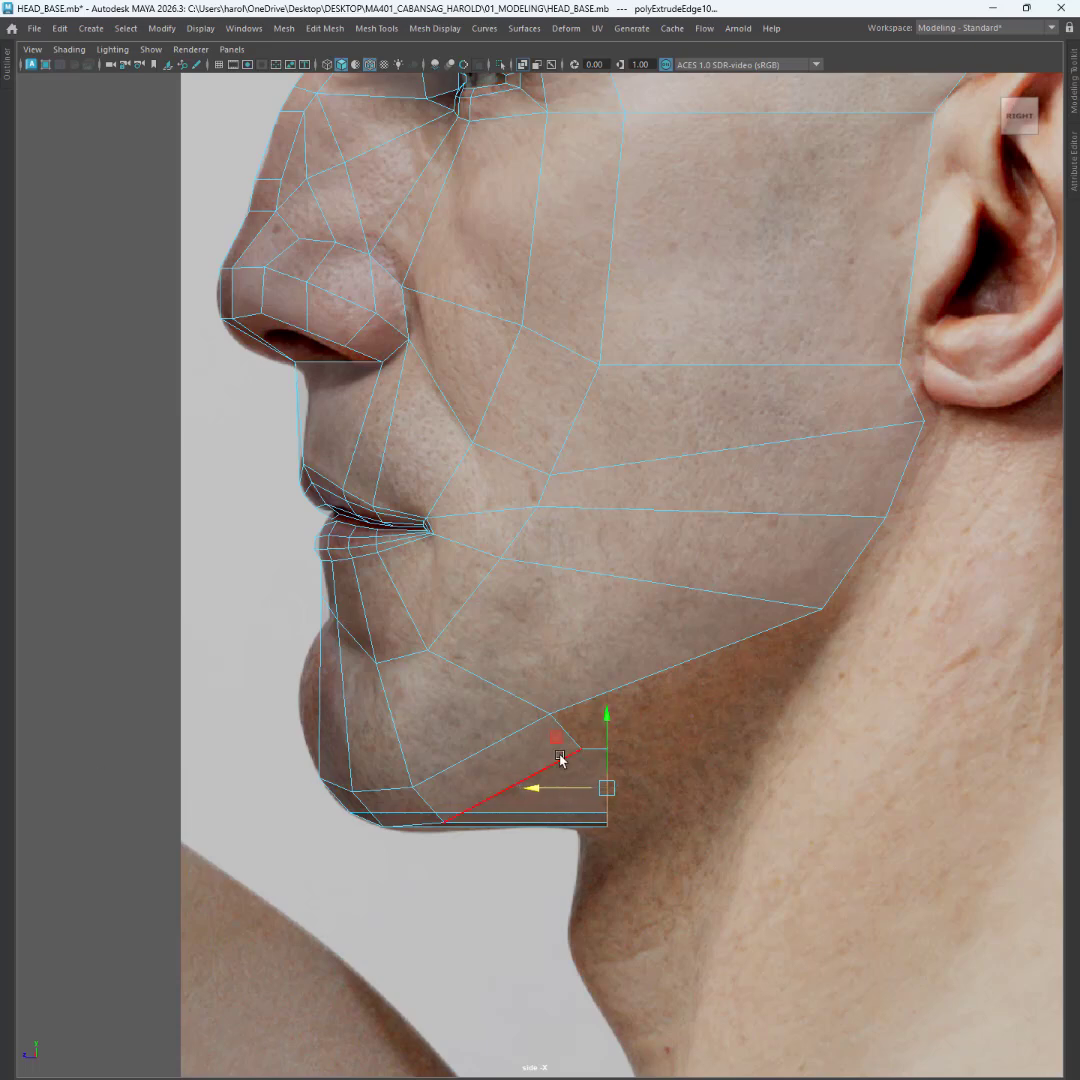
- In the front view, move the two outer vertex columns of the under-chin strip up and inward to fit the jaw outline
key("space")
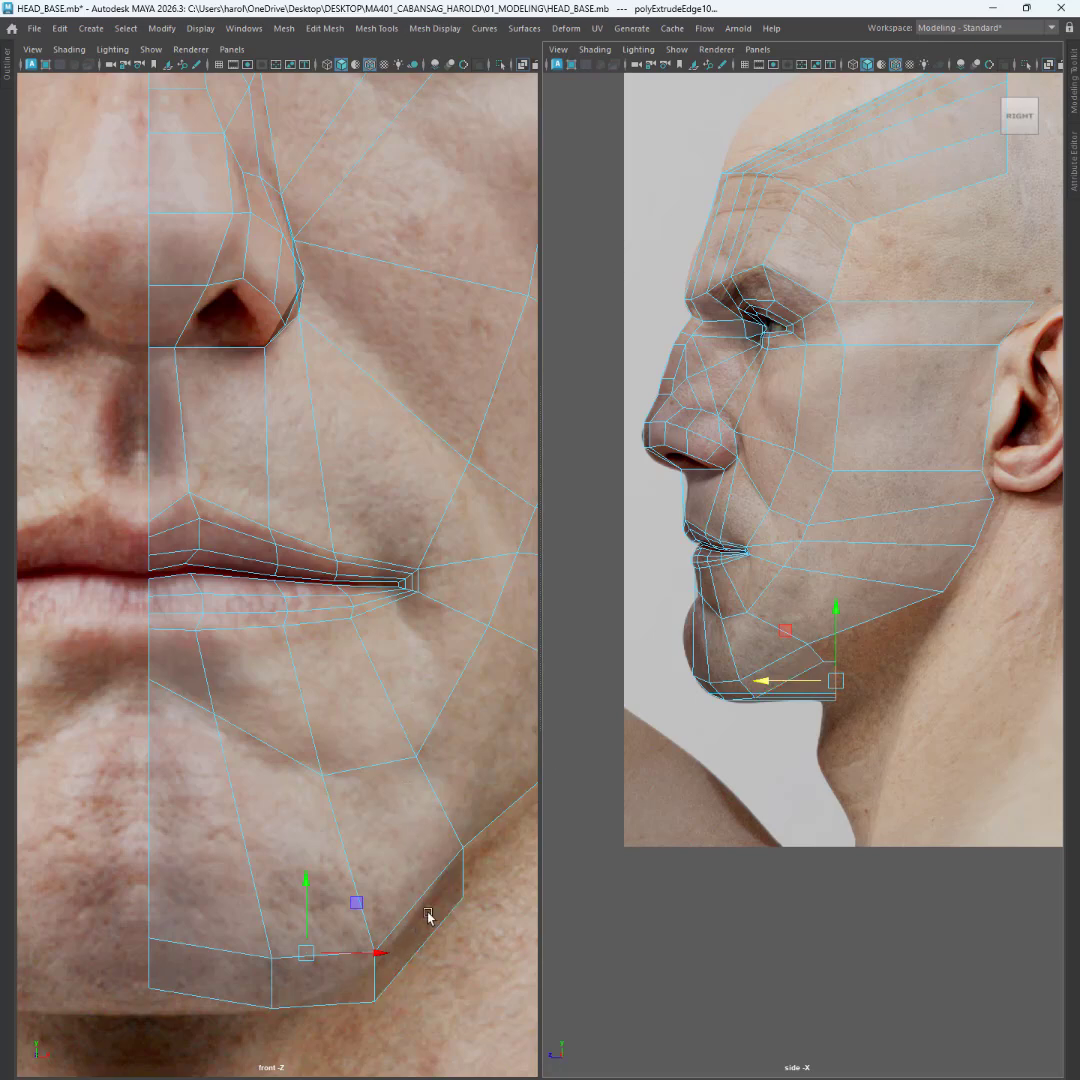
middle_click_drag(428, 916, 390, 798, "alt")
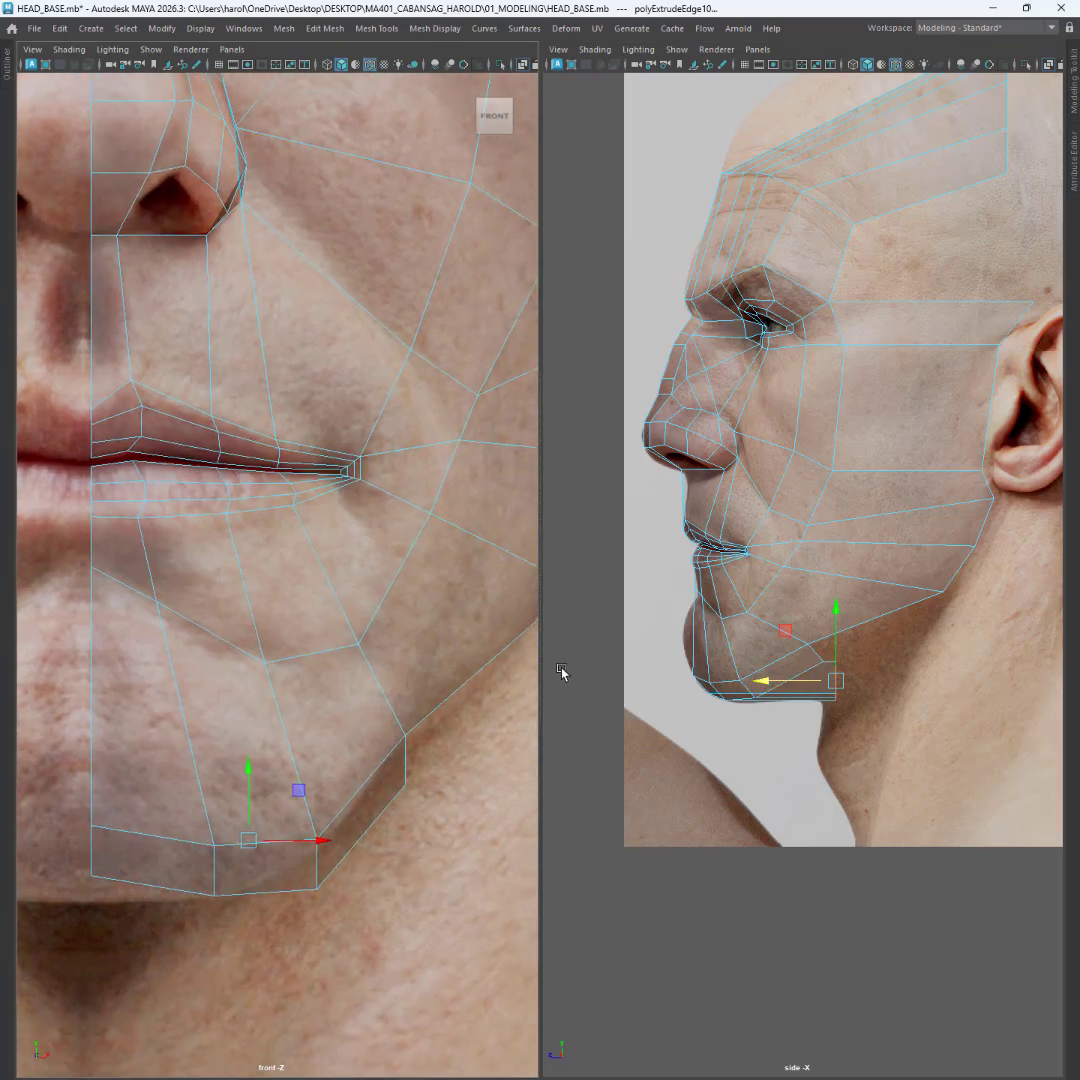
scroll(835, 679, "up", 3)
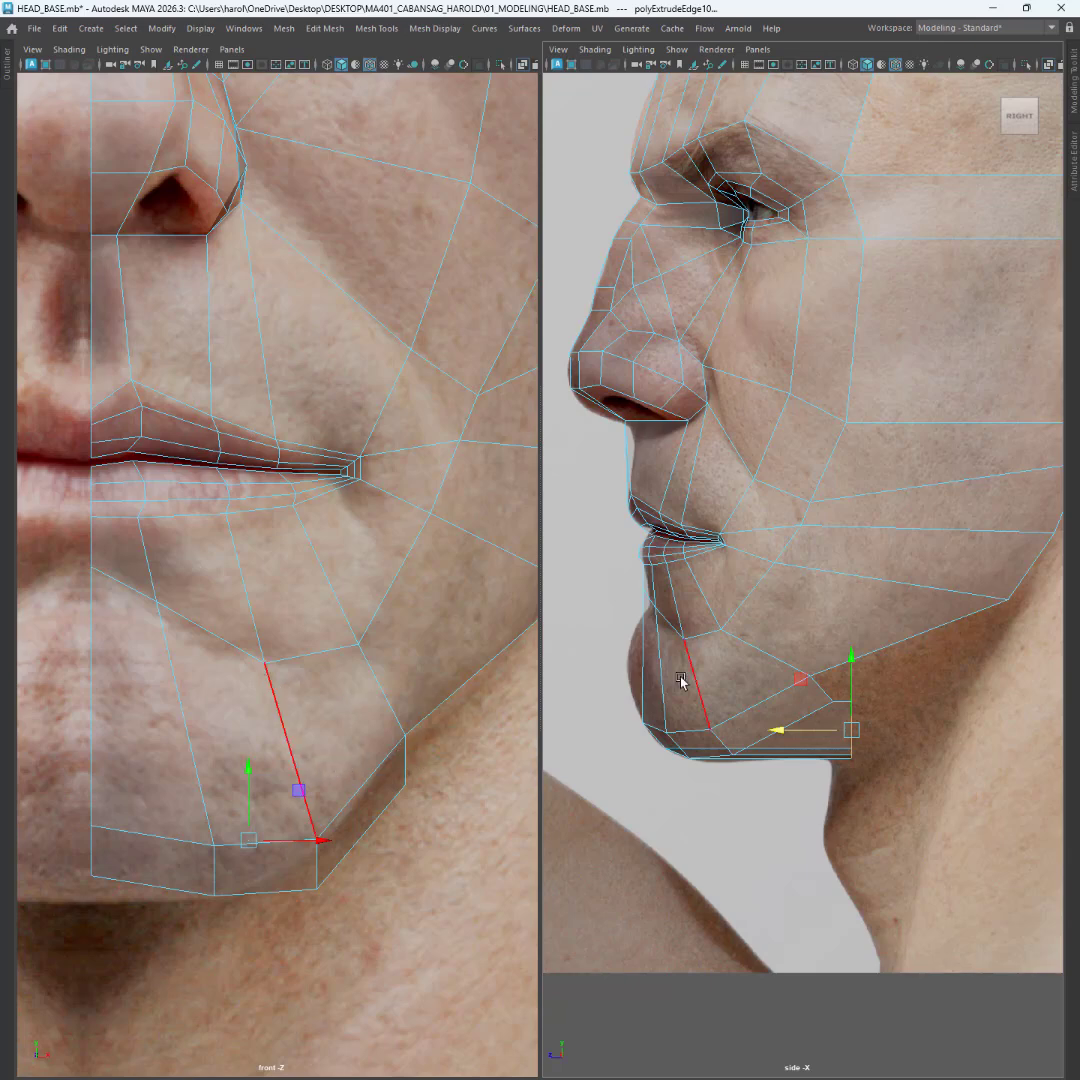
right_click(755, 665)
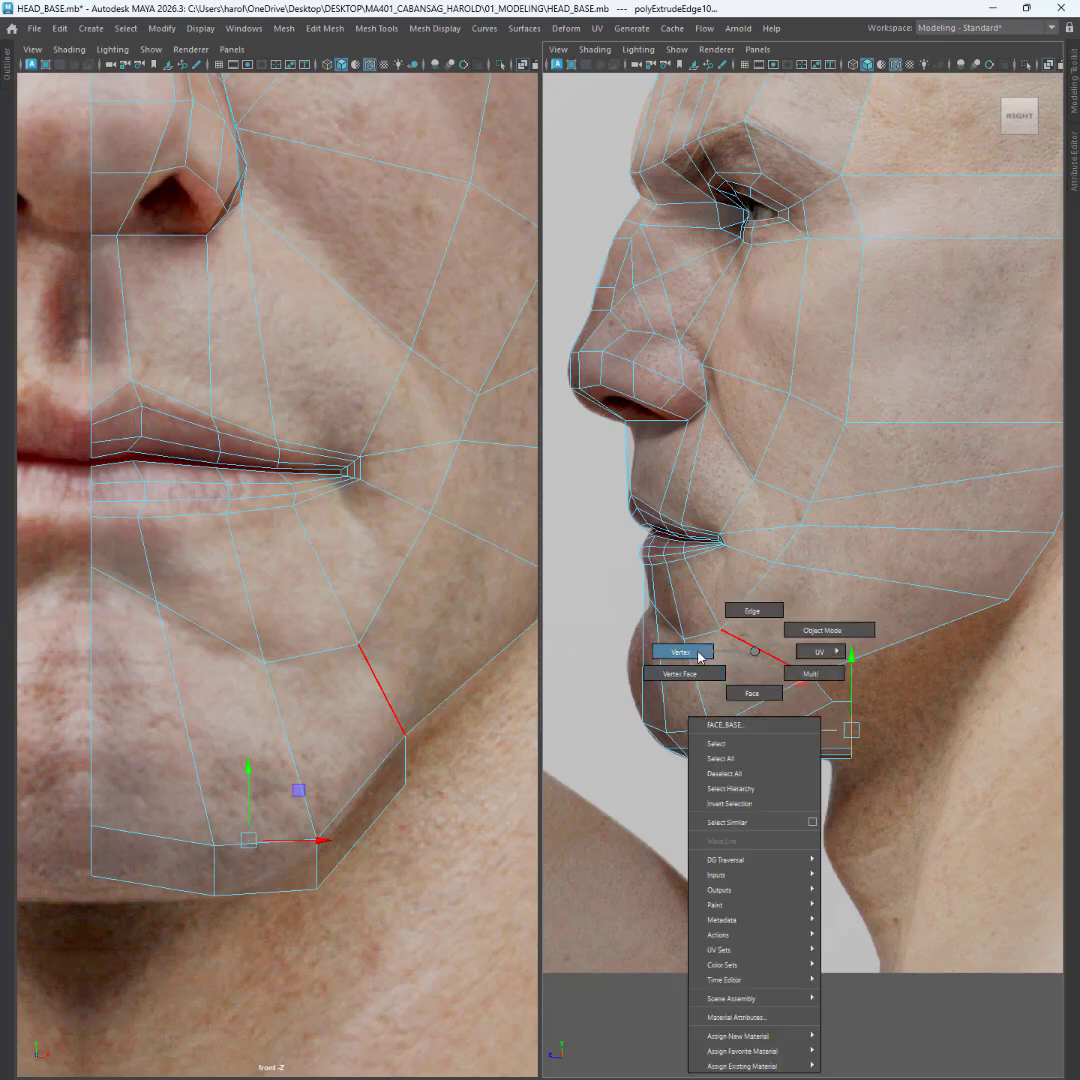
key("ctrl")
key("ctrl")
key("ctrl")
left_click(699, 656)
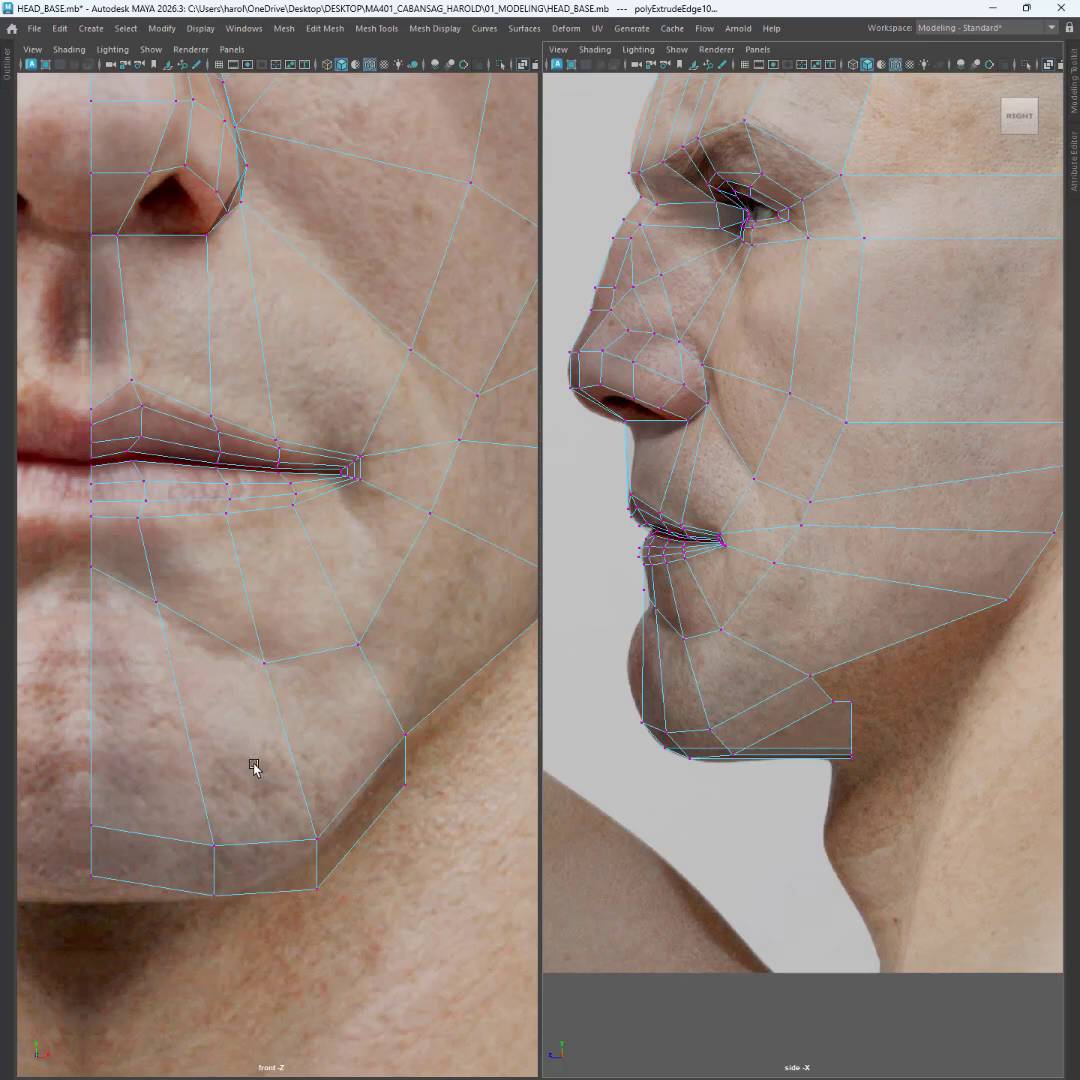
left_click(341, 897)
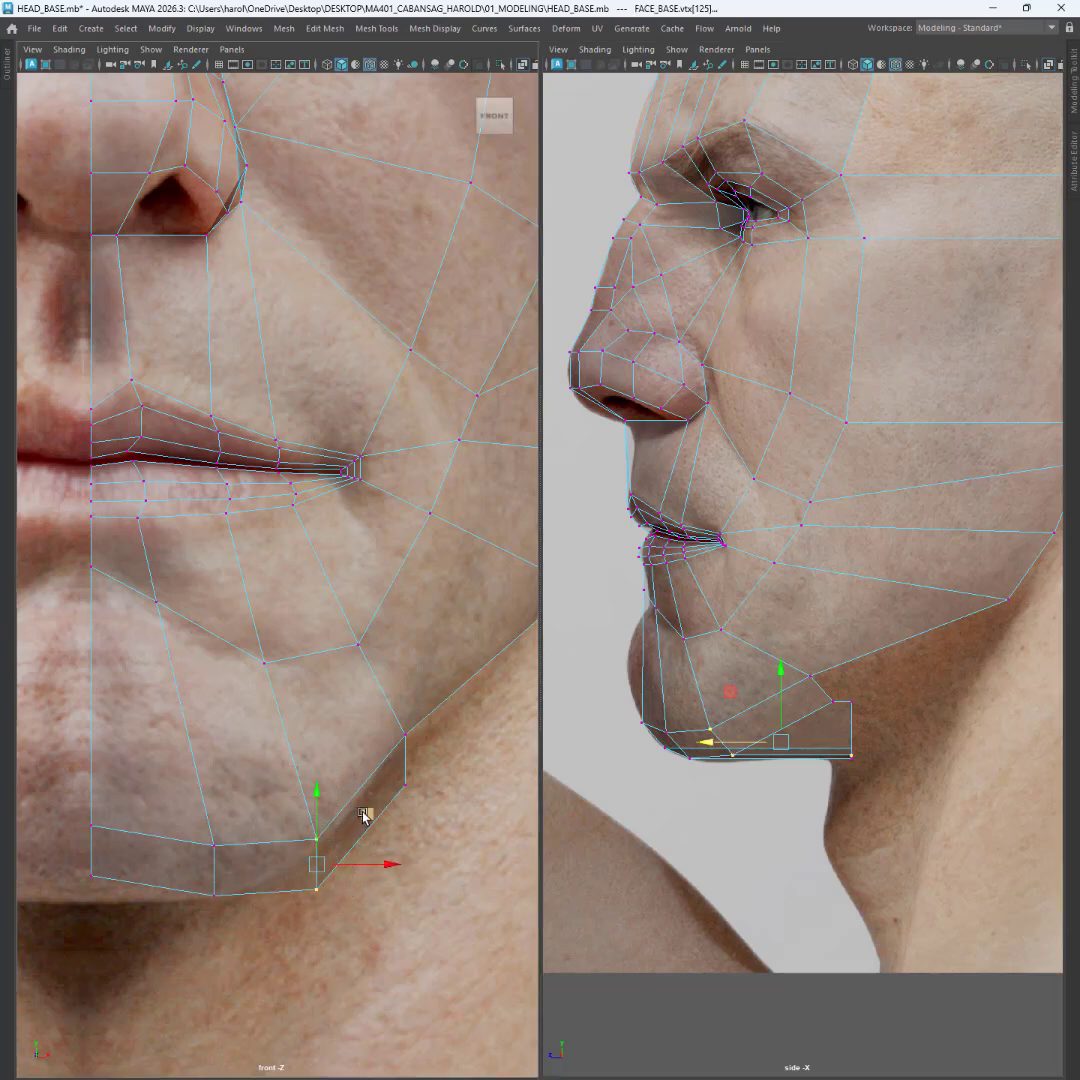
middle_click_drag(366, 812, 358, 779)
left_click_drag(367, 709, 432, 806)
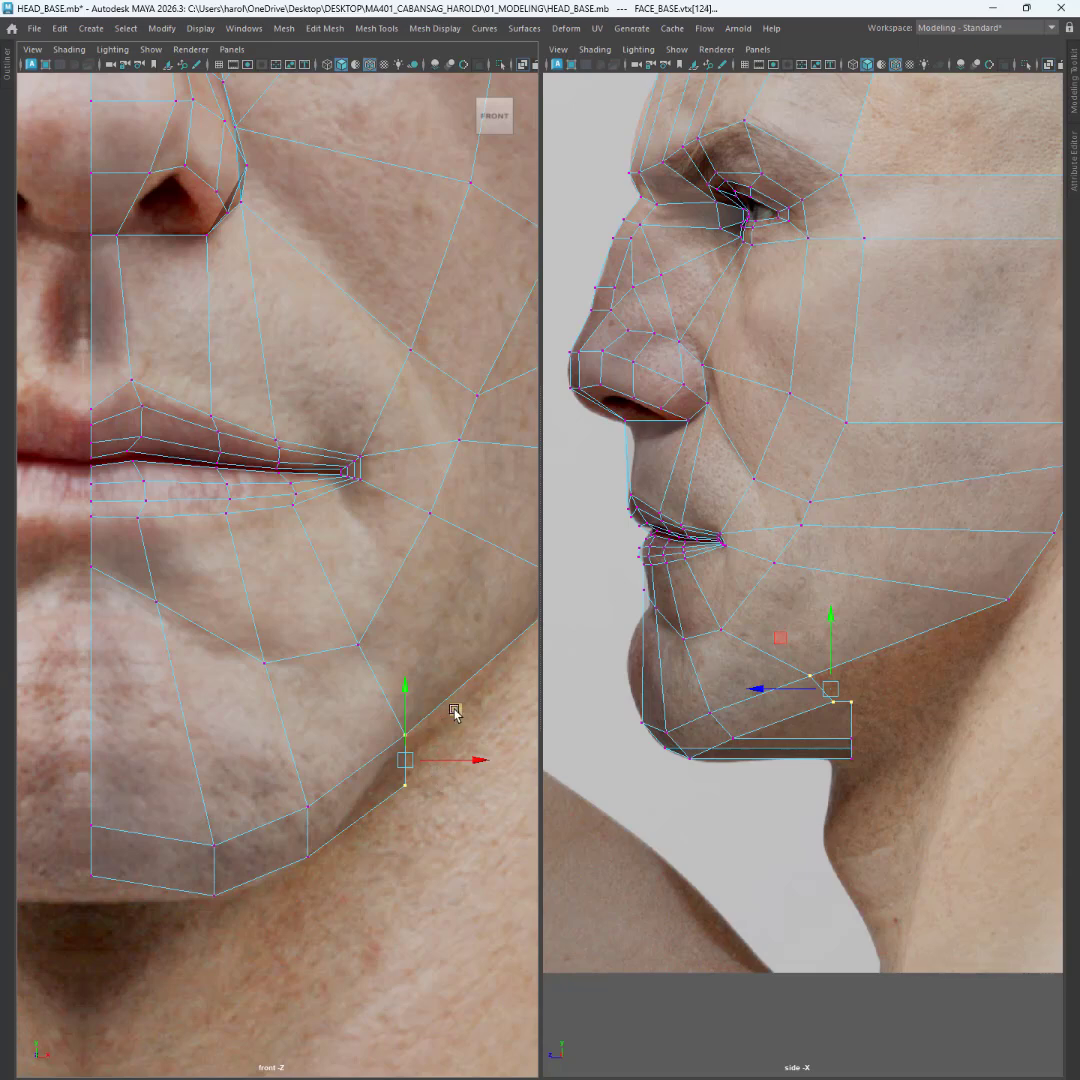
mouse_move(454, 709)
left_mouse_down()
mouse_move(453, 694)
mouse_move(441, 694)
left_mouse_up()
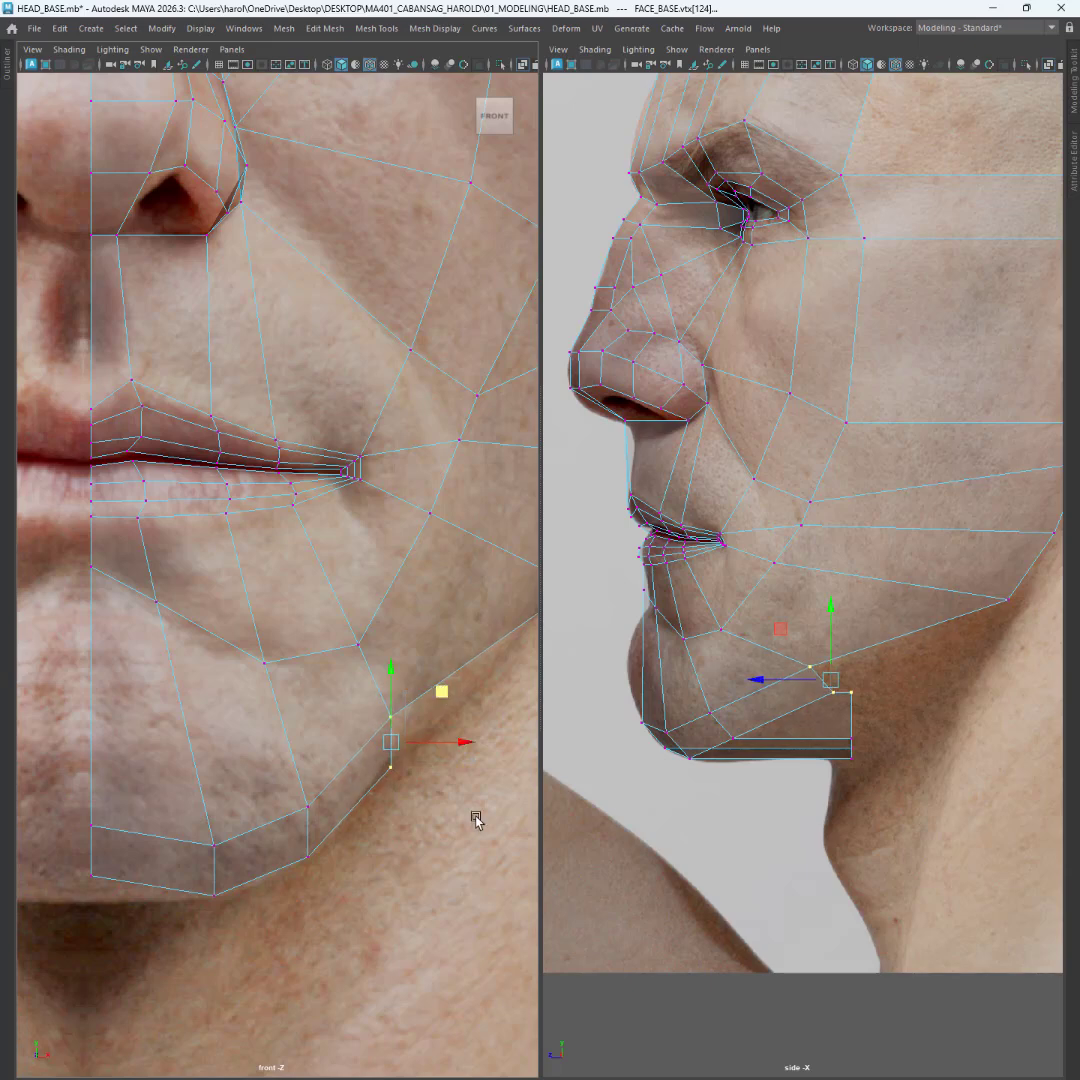
- Move the centreline vertices of the chin down to the chin's lower outline in the front view
middle_click_drag(148, 876, 251, 841, "alt")
left_click_drag(143, 789, 220, 880)
left_click_drag(192, 770, 190, 764)
left_click_drag(149, 906, 189, 816)
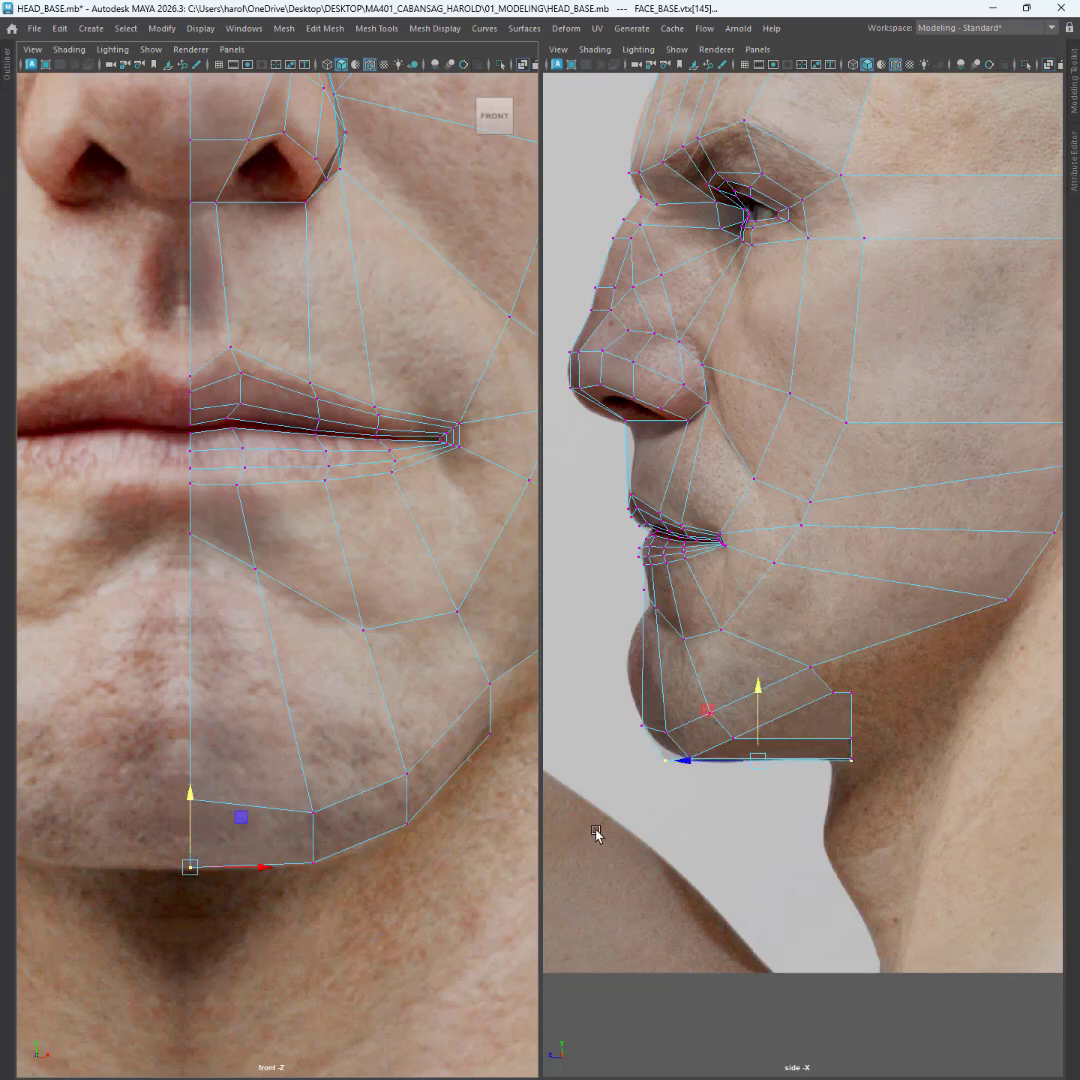
- Move only the front centreline vertex of the chin's underside slightly back in the side view, leaving out its rear counterpart
left_click_drag(725, 761, 736, 762)
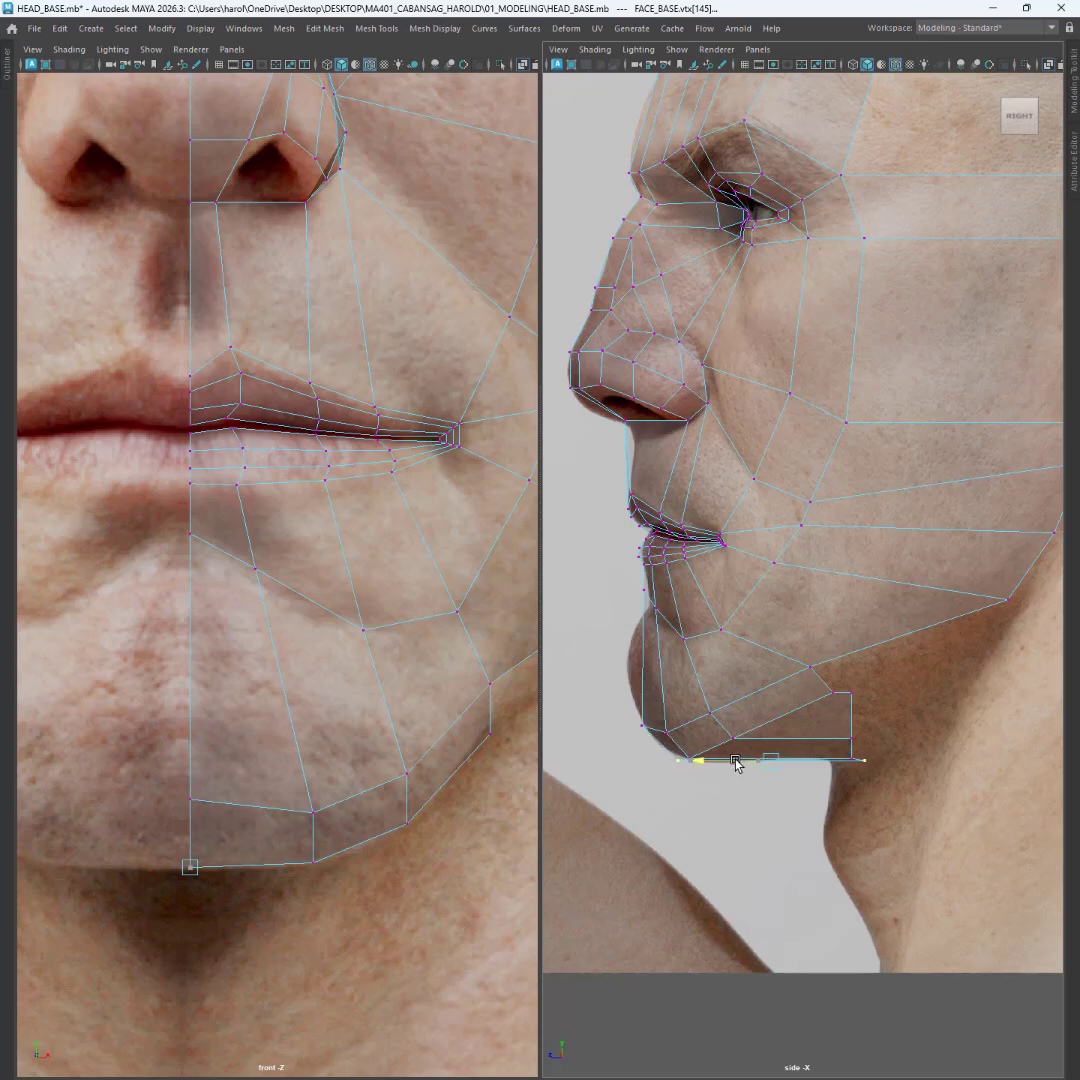
key("ctrl+z")
left_click_drag(897, 711, 813, 815, "ctrl")
left_click_drag(597, 762, 617, 764)
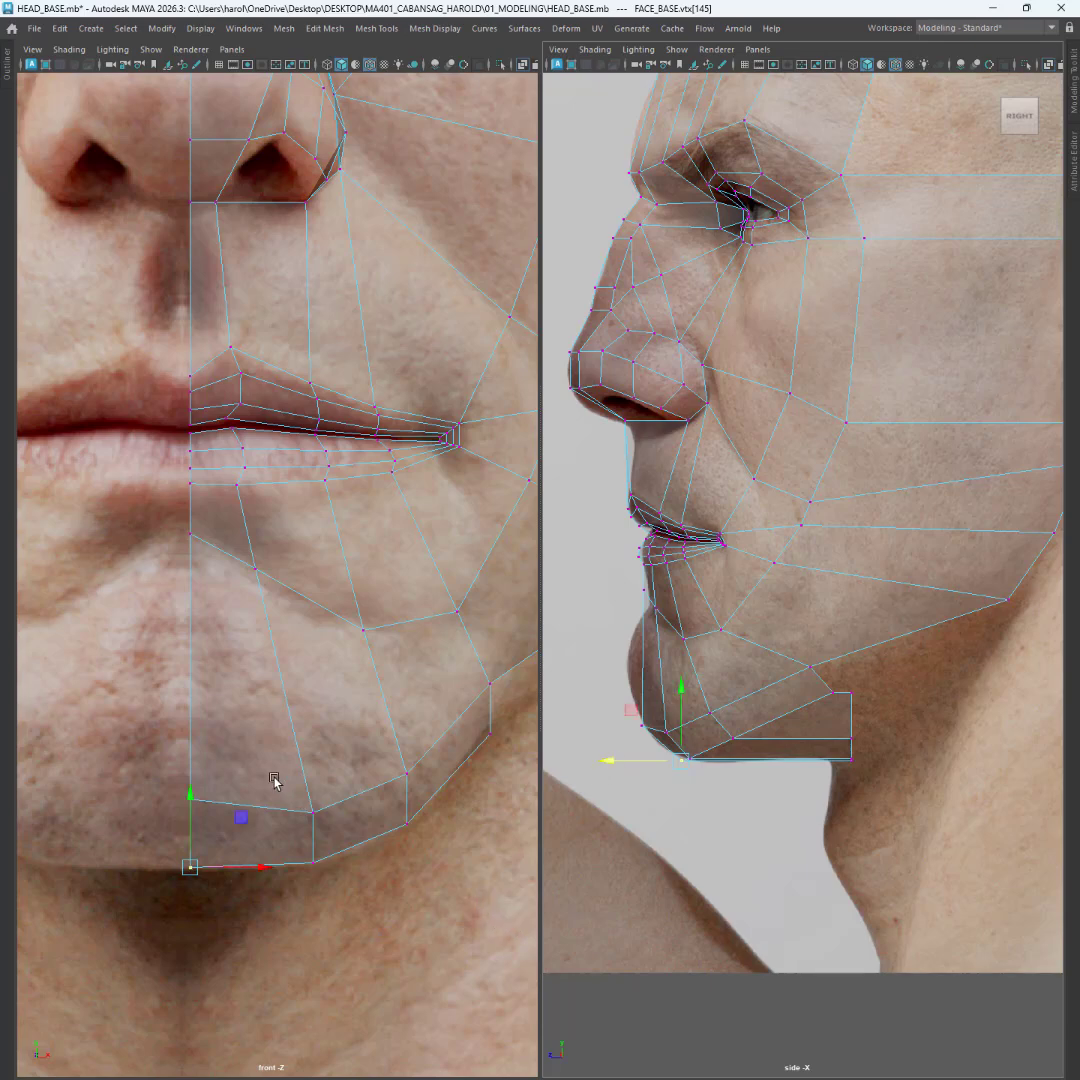
- Move the front vertices of the second and third under-chin columns back toward the neck in the side view
left_click_drag(277, 780, 358, 903)
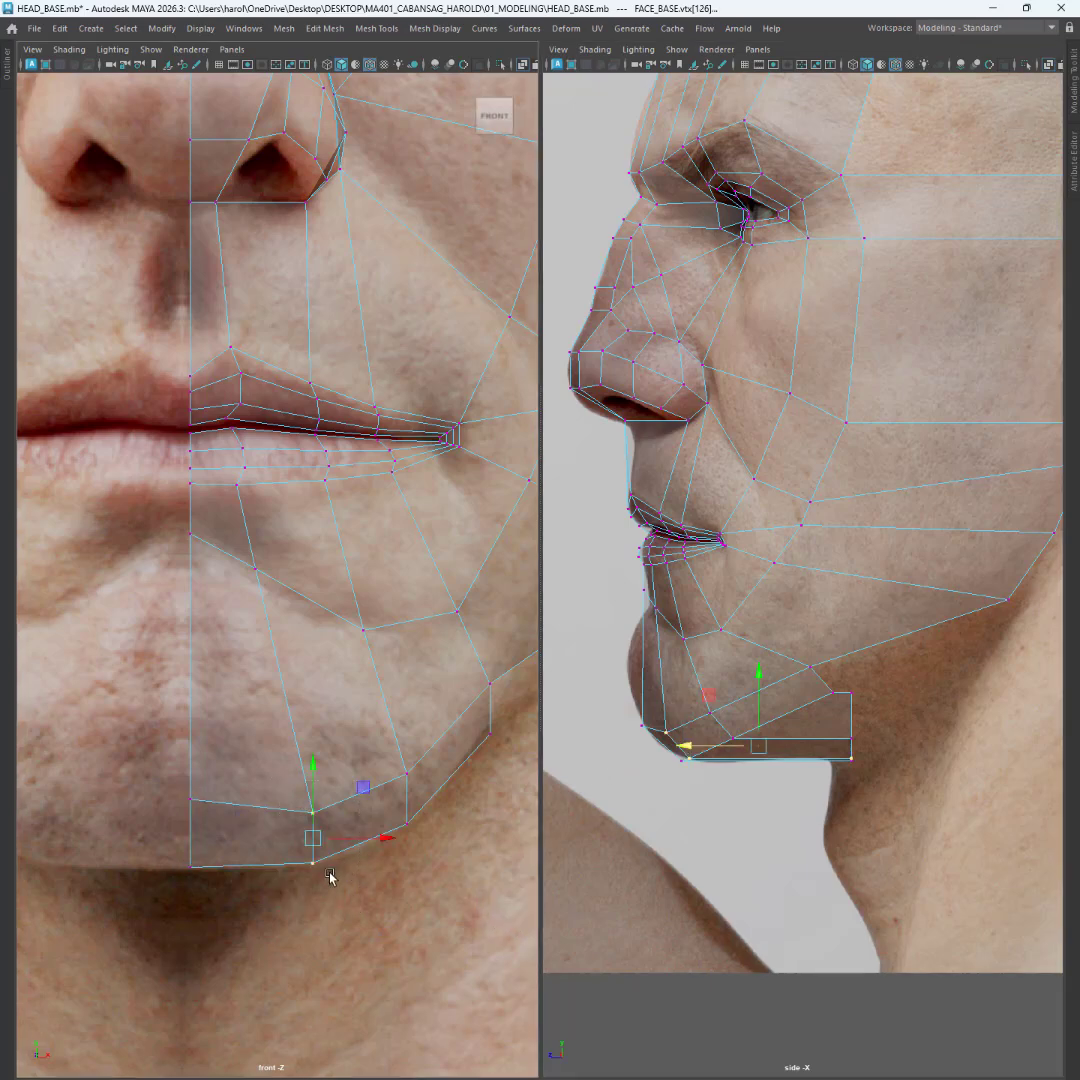
left_click_drag(287, 881, 336, 852)
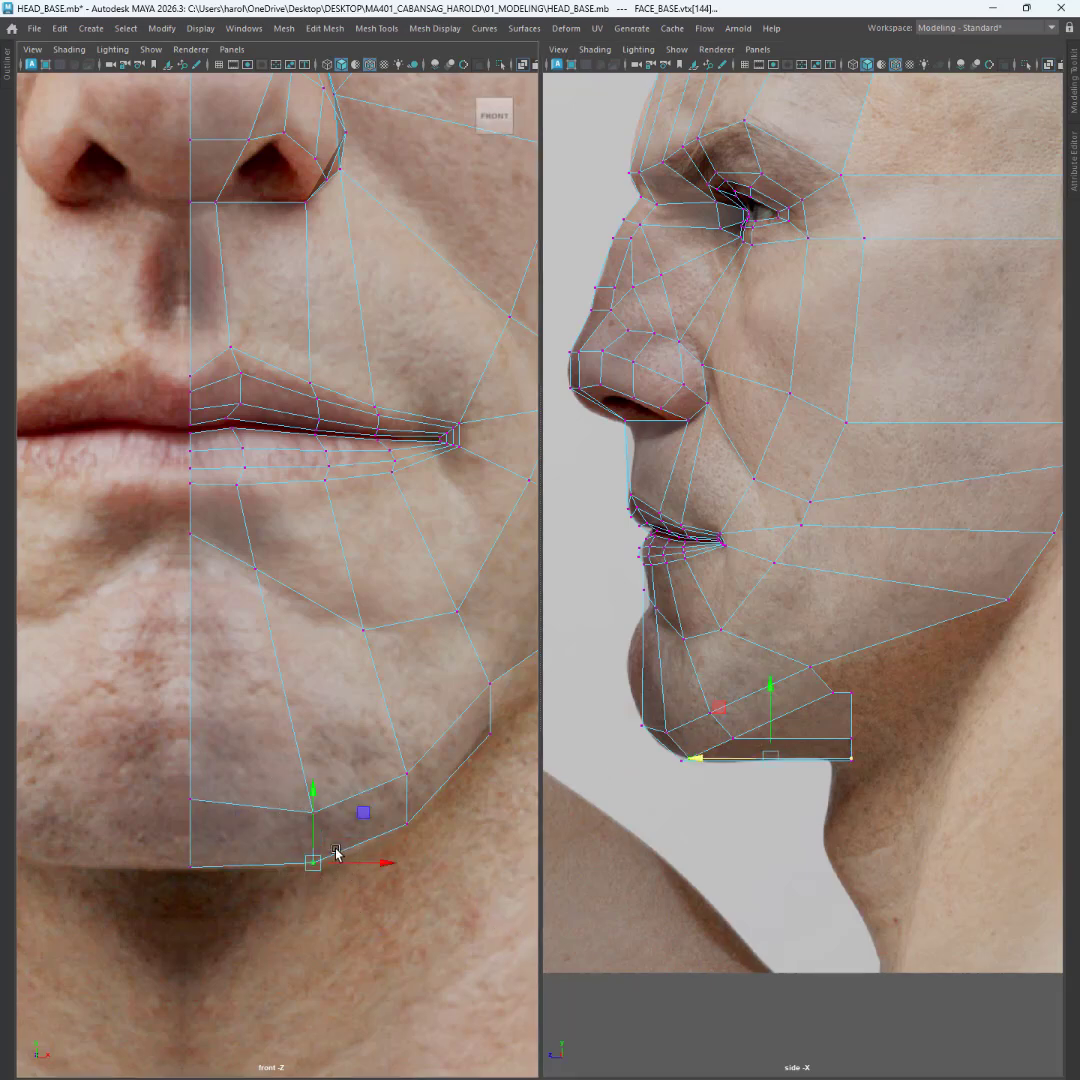
left_click(695, 762)
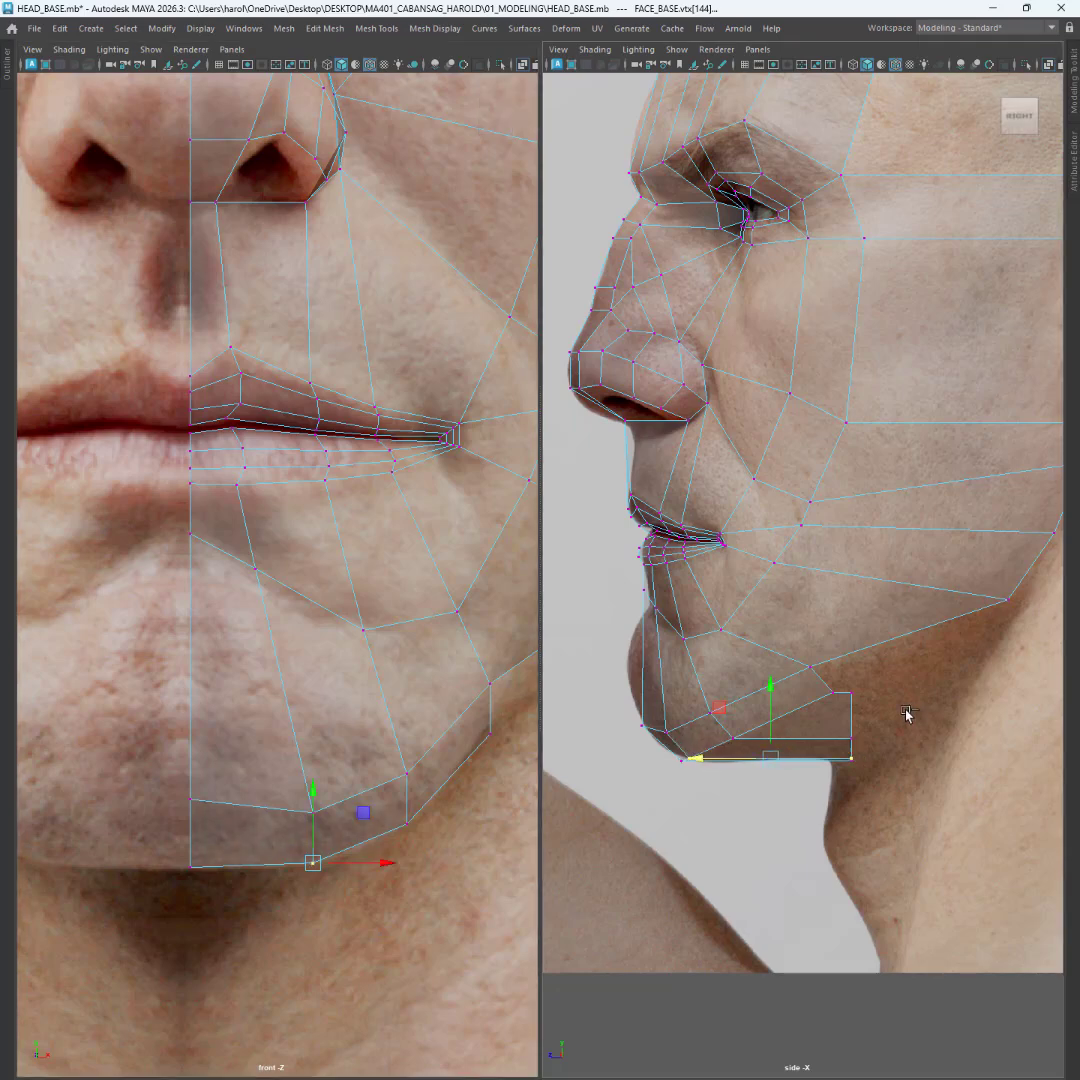
left_click_drag(901, 711, 819, 799, "ctrl")
left_click_drag(633, 756, 714, 742)
left_click(734, 740)
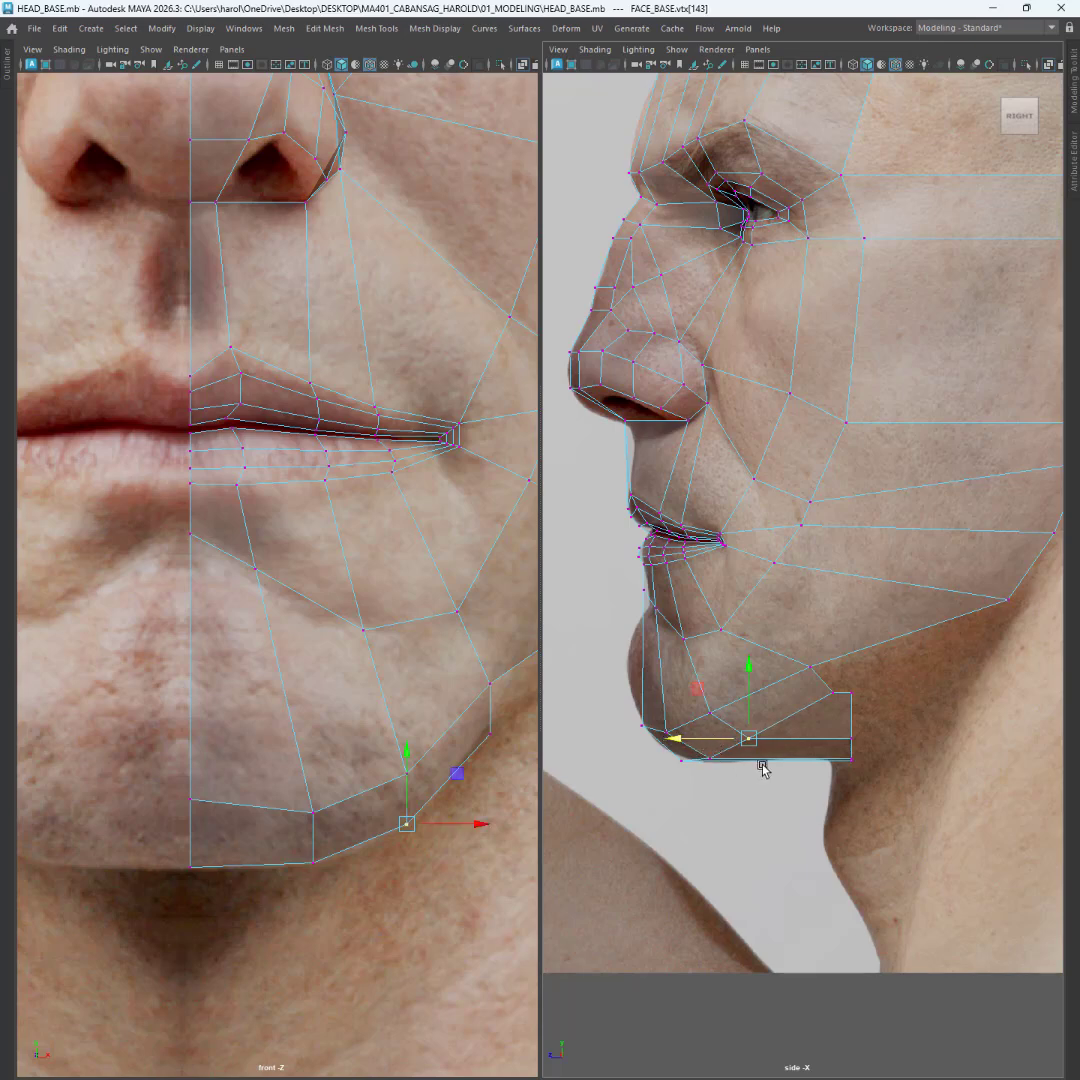
- Pull the two outer rear vertices of the under-chin strip back toward the neck so the border slants up to the jaw
middle_click_drag(788, 783, 753, 801, "alt")
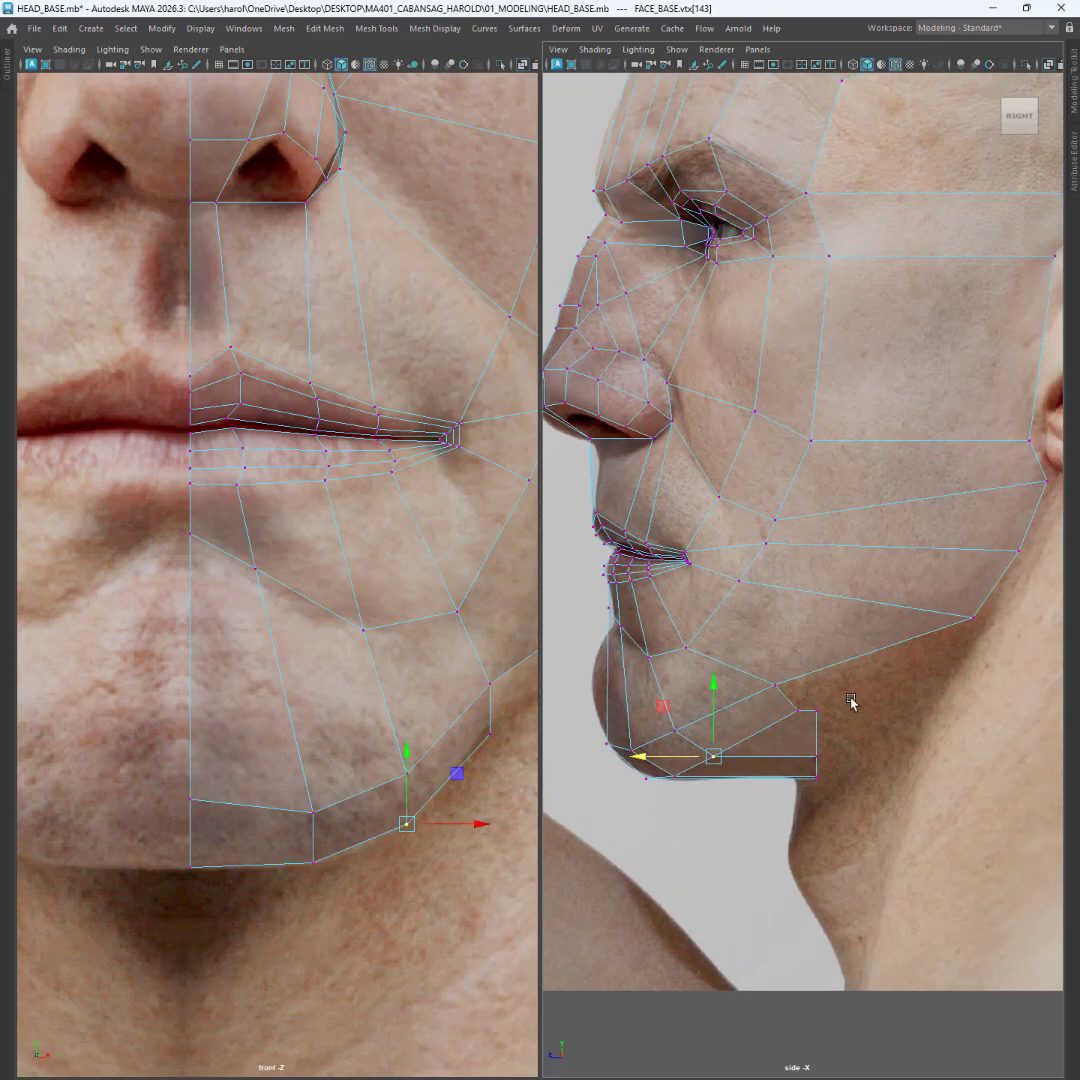
left_click_drag(847, 700, 807, 740)
left_click_drag(894, 690, 857, 709)
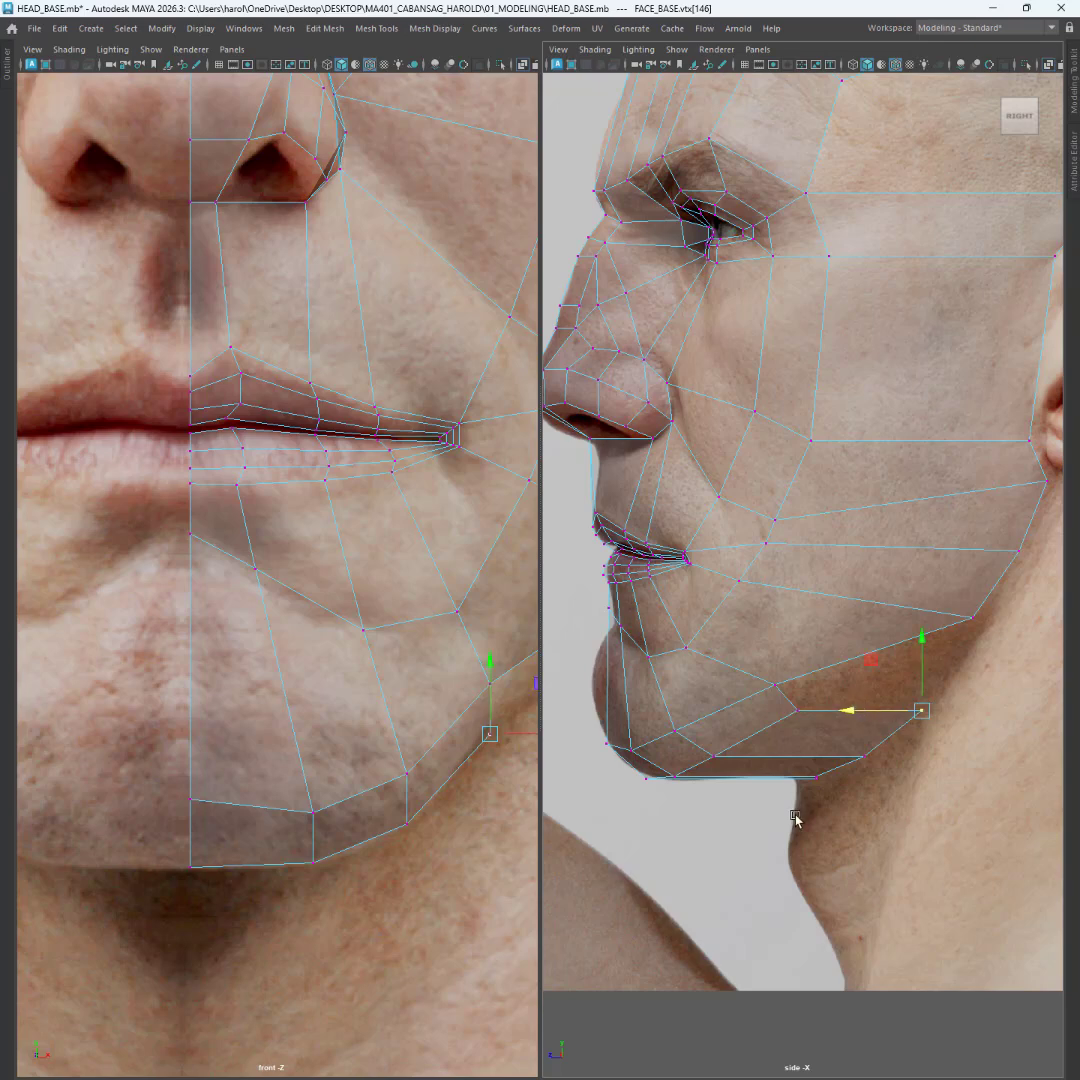
- Bridge the open lower jaw edge to the upper side edge of the under-chin strip in the side view
middle_click_drag(359, 899, 345, 928, "alt")
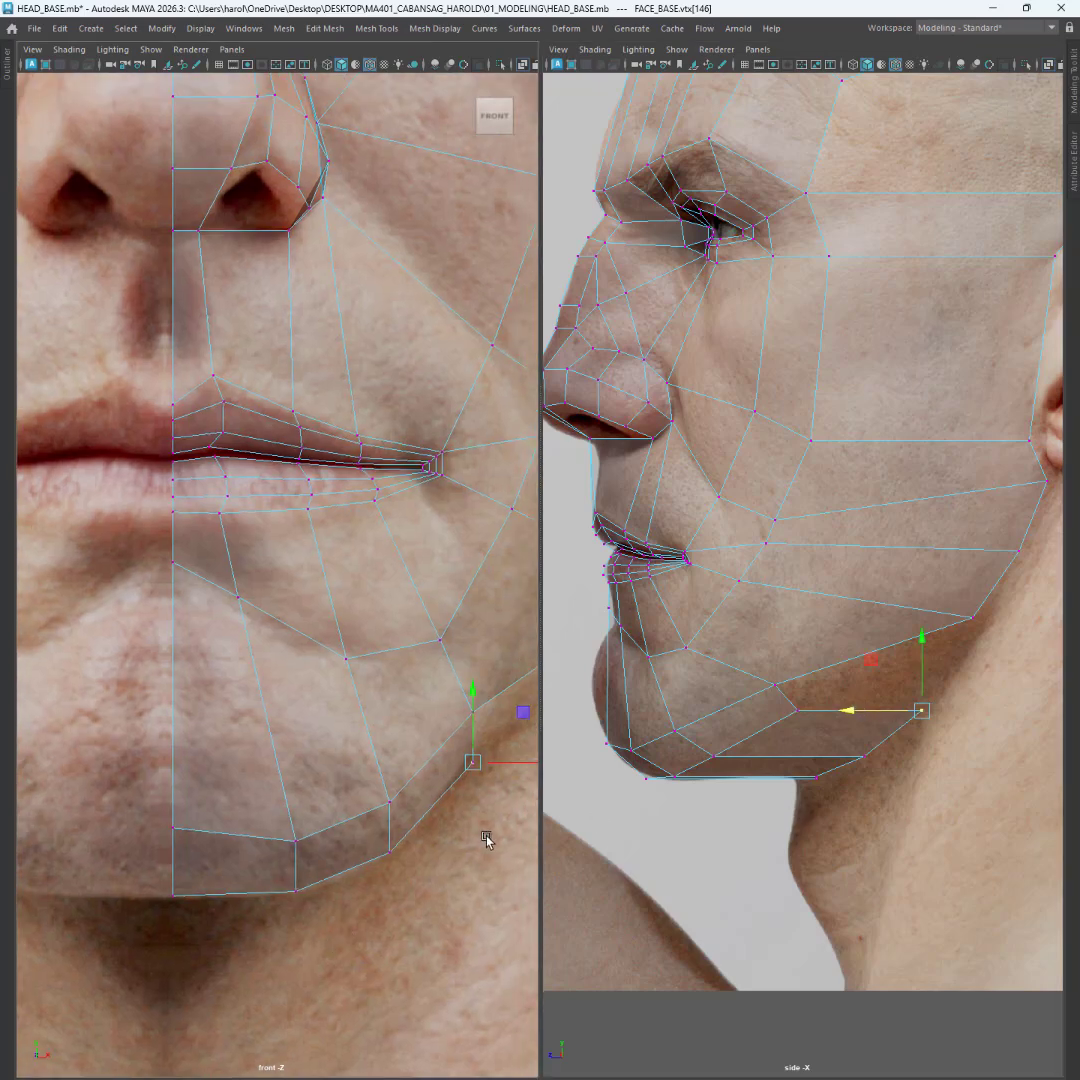
middle_click_drag(485, 837, 352, 900, "alt")
left_click(919, 633)
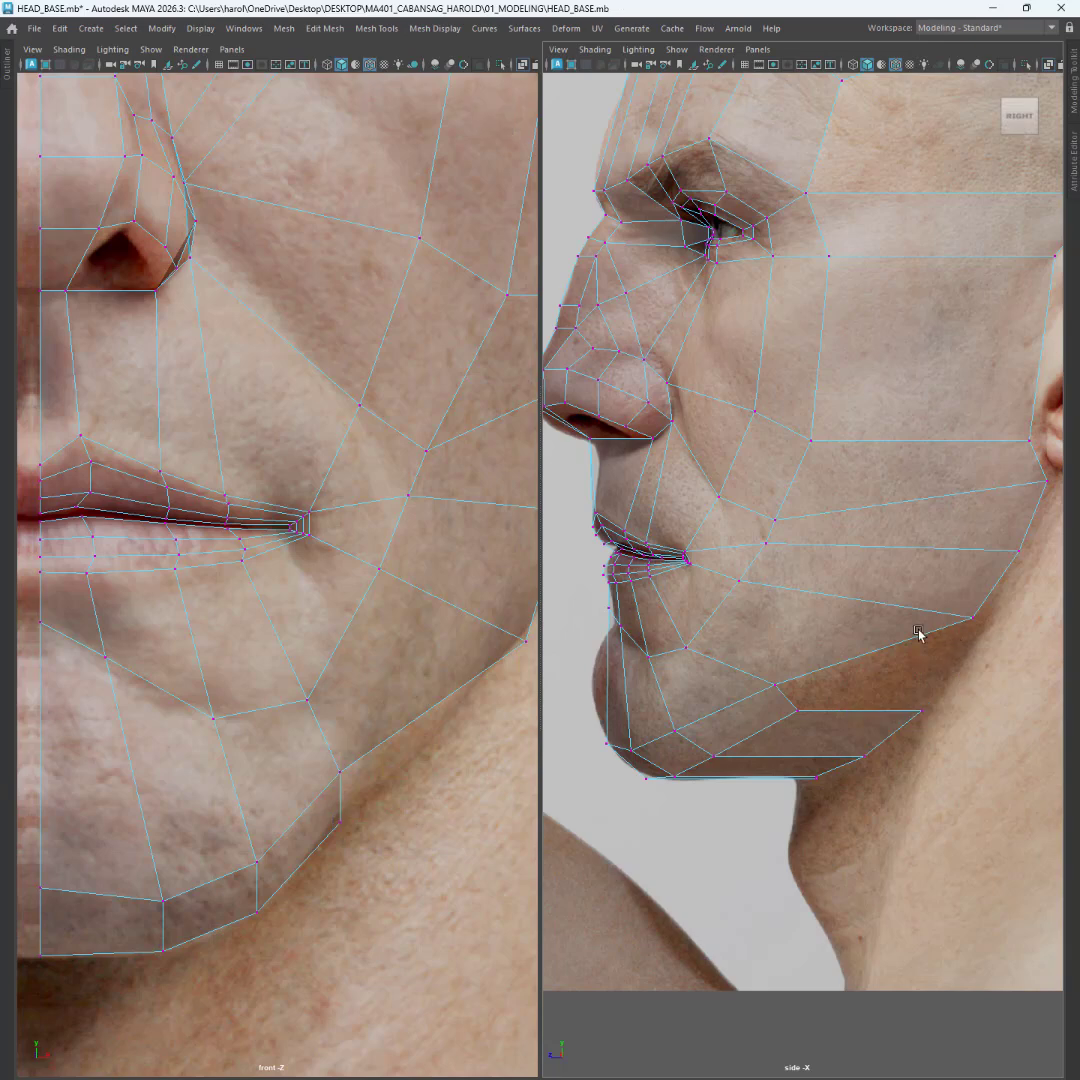
right_click(831, 649)
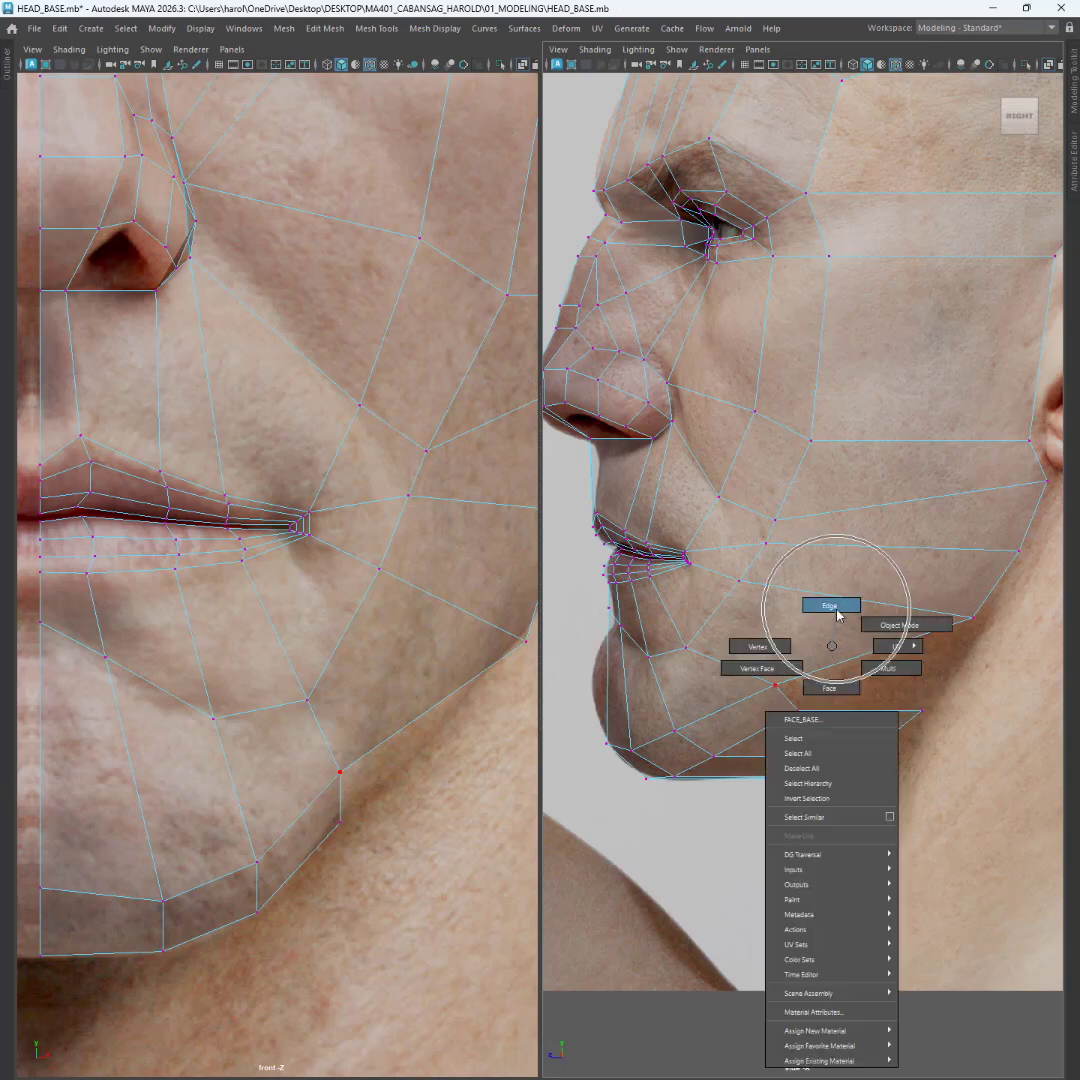
left_click(830, 606)
left_click(885, 650)
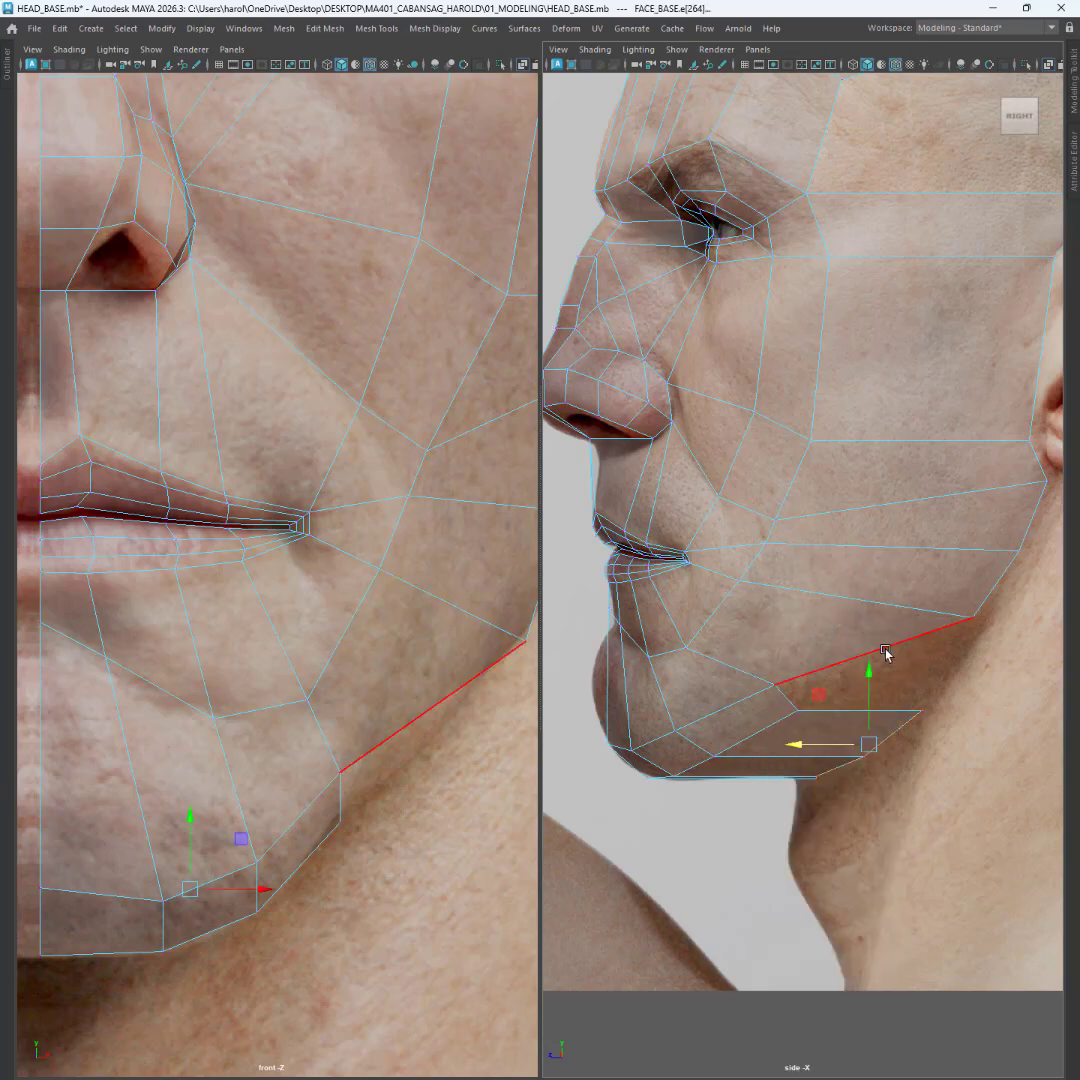
left_click(885, 650)
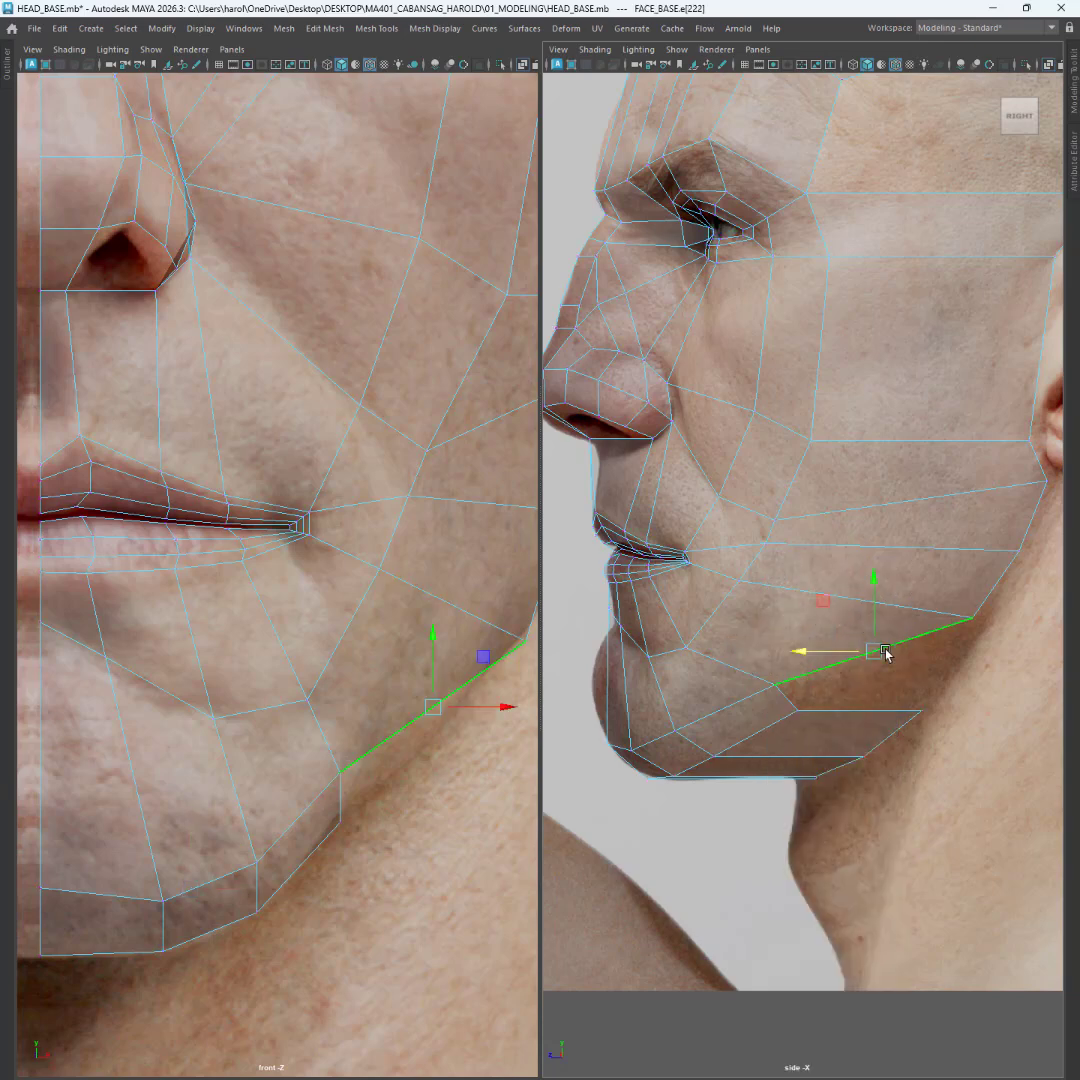
left_click(876, 708, "shift")
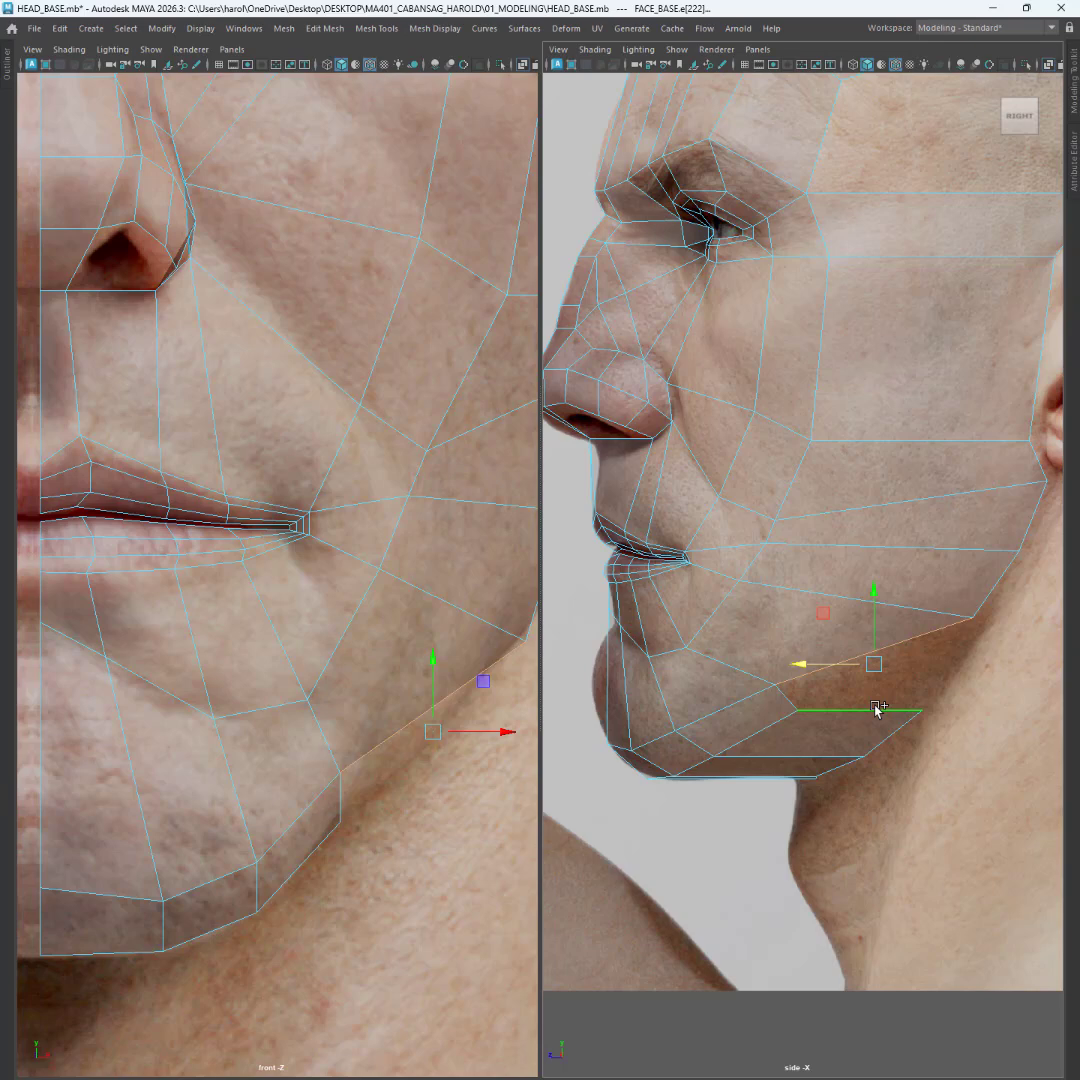
right_click(926, 678, "shift")
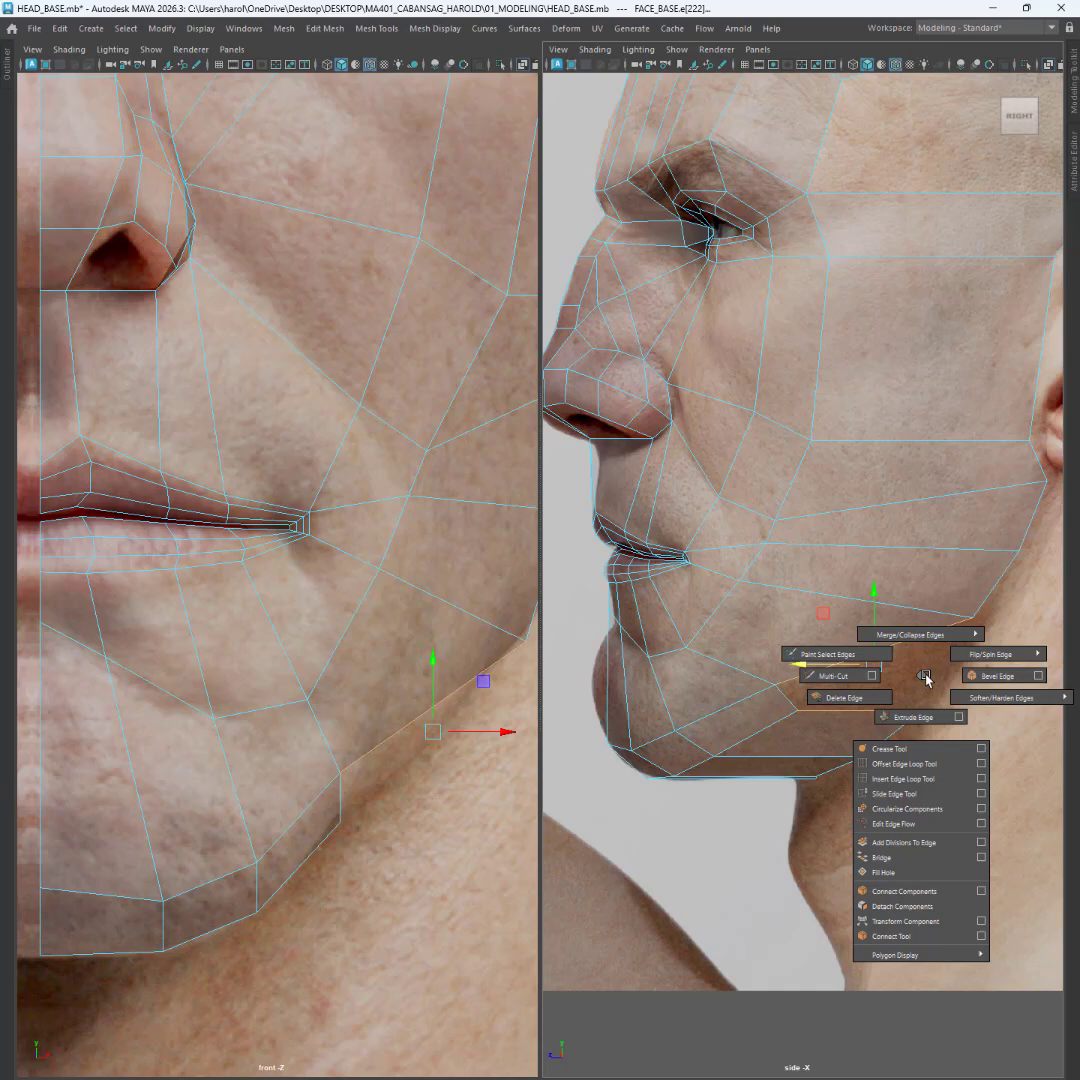
mouse_move(916, 960)
left_click(925, 860)
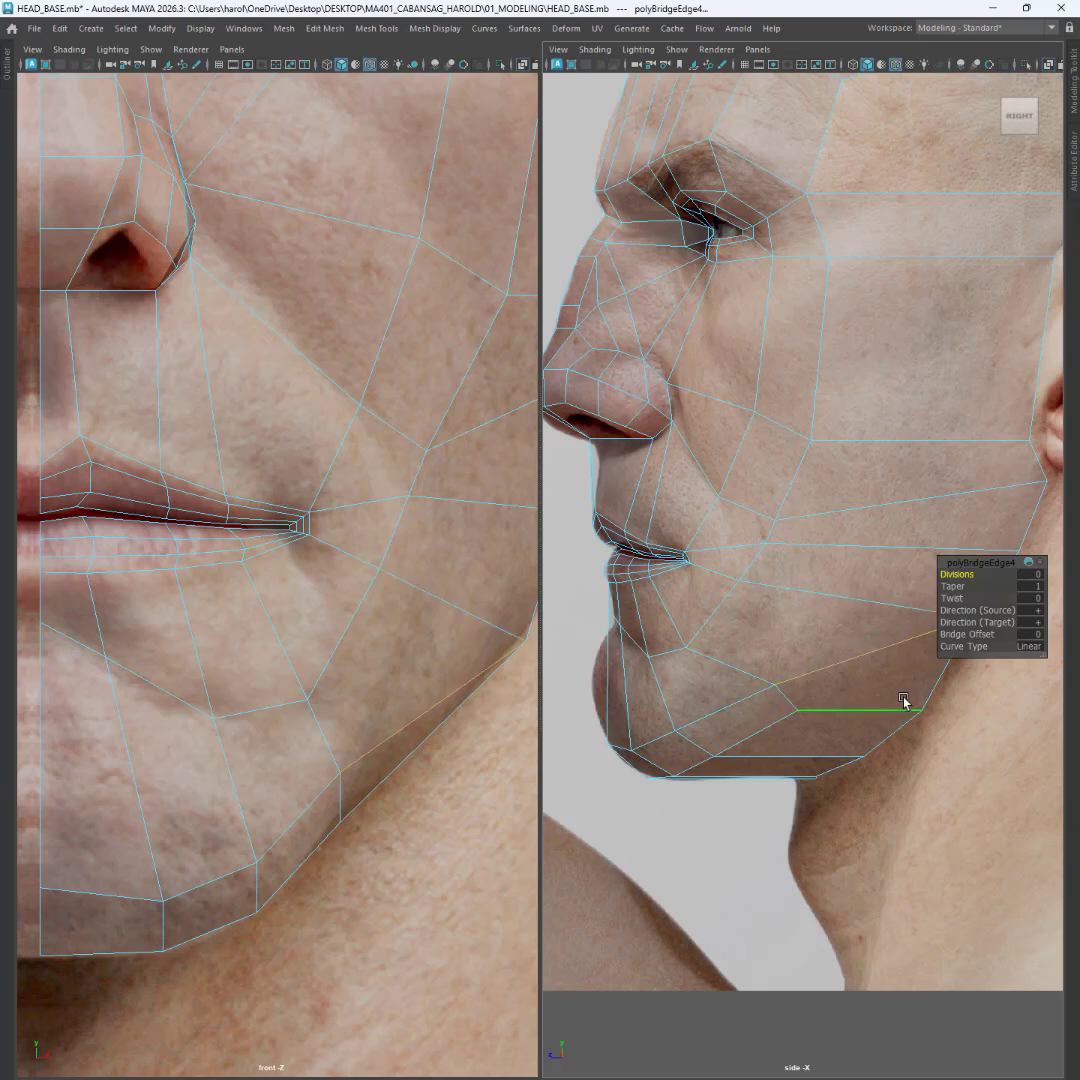
key("q")
- Move the jawline vertex at the front corner of the bridged face slightly forward and down, and fine-tune the vertex just below it
middle_click_drag(899, 770, 907, 831, "alt")
scroll(892, 704, "down", 5)
scroll(837, 668, "up", 3)
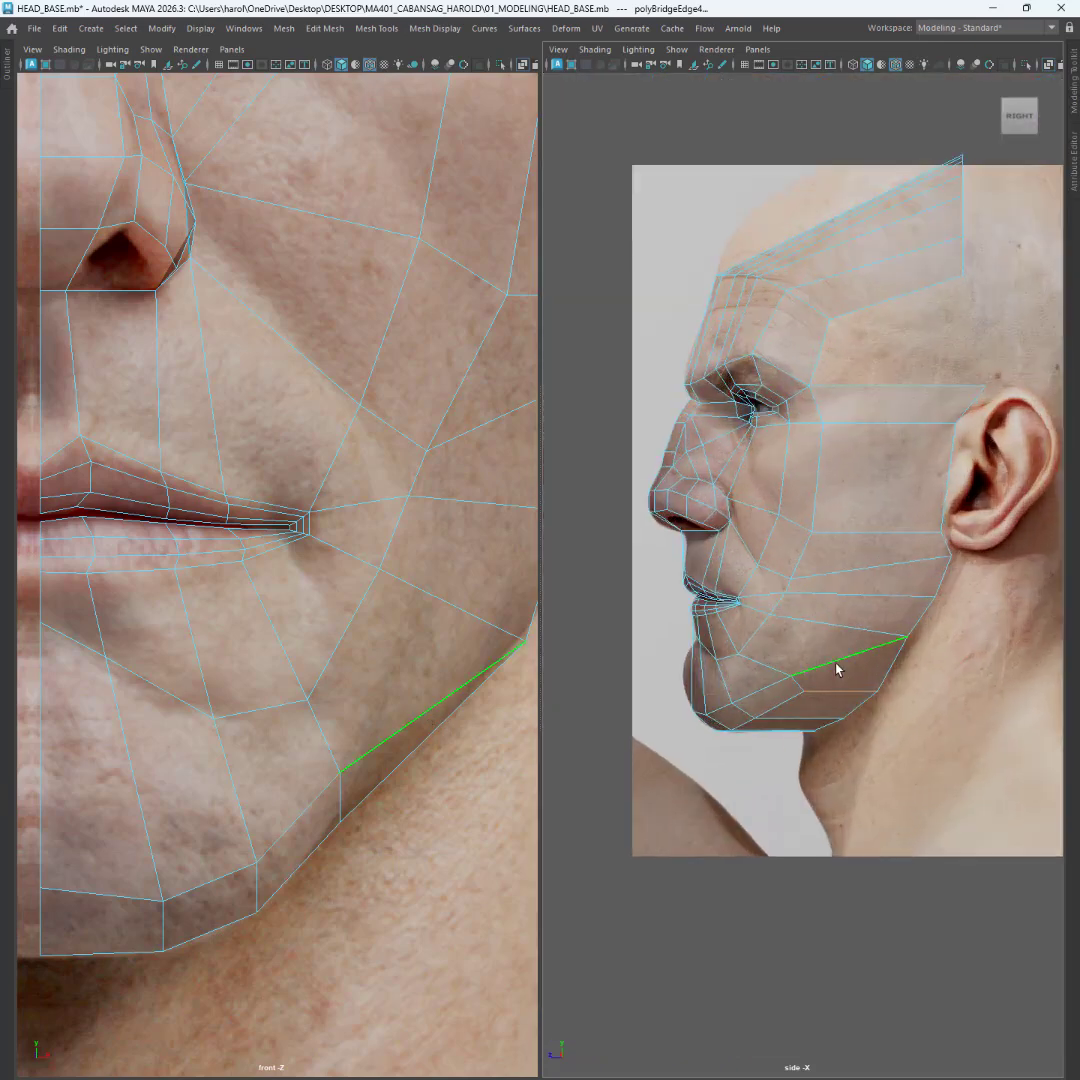
scroll(800, 655, "up", 5)
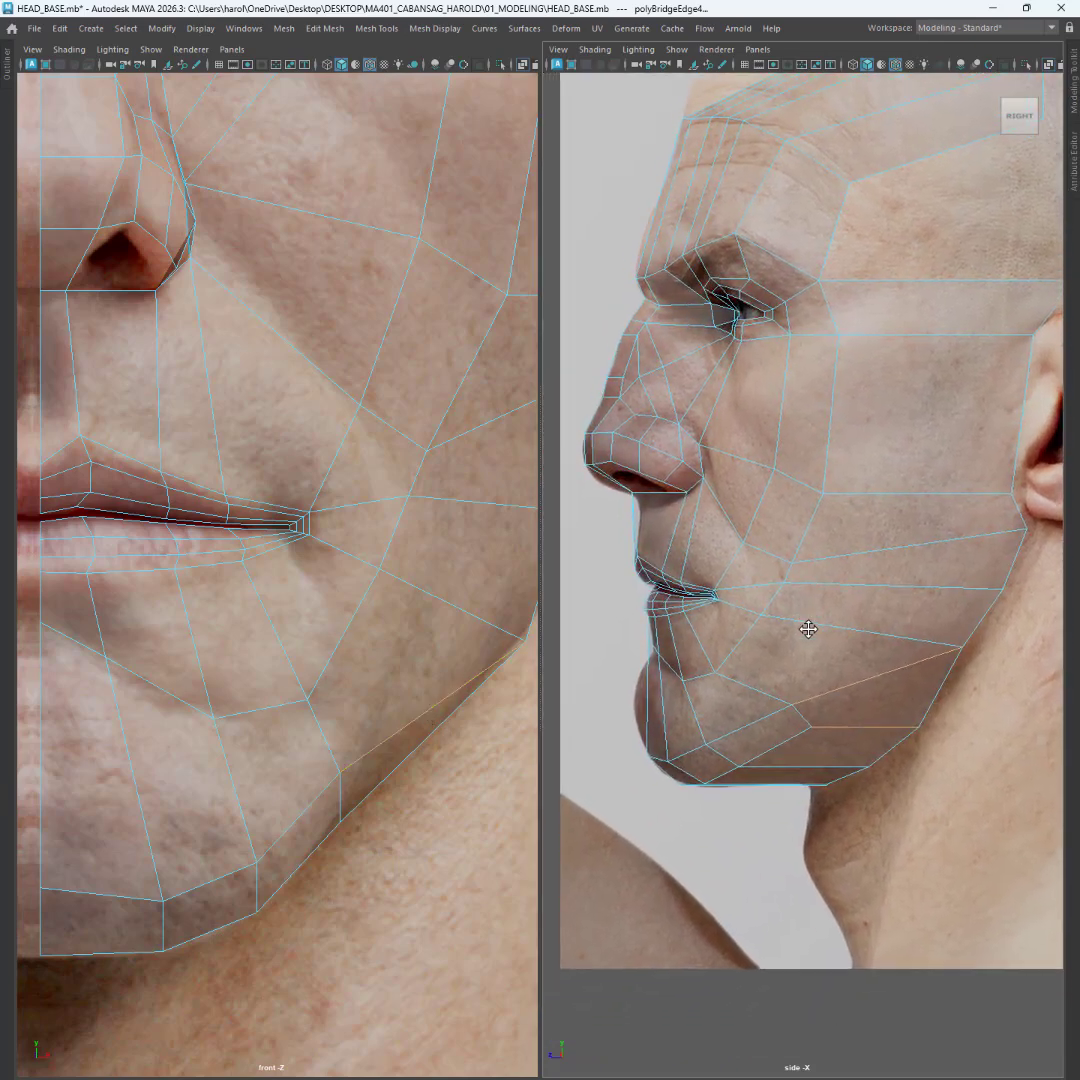
right_click(798, 653)
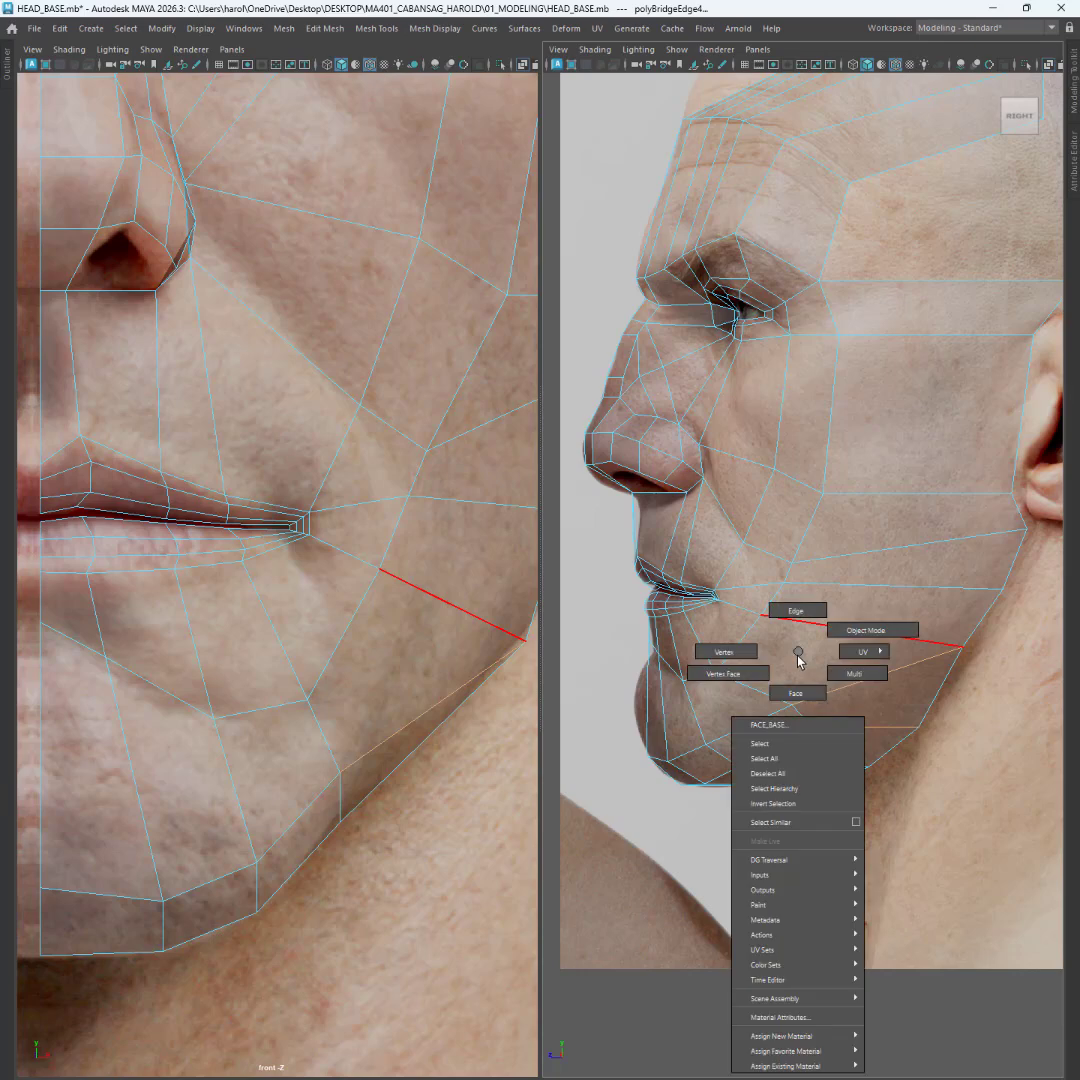
left_click(747, 653)
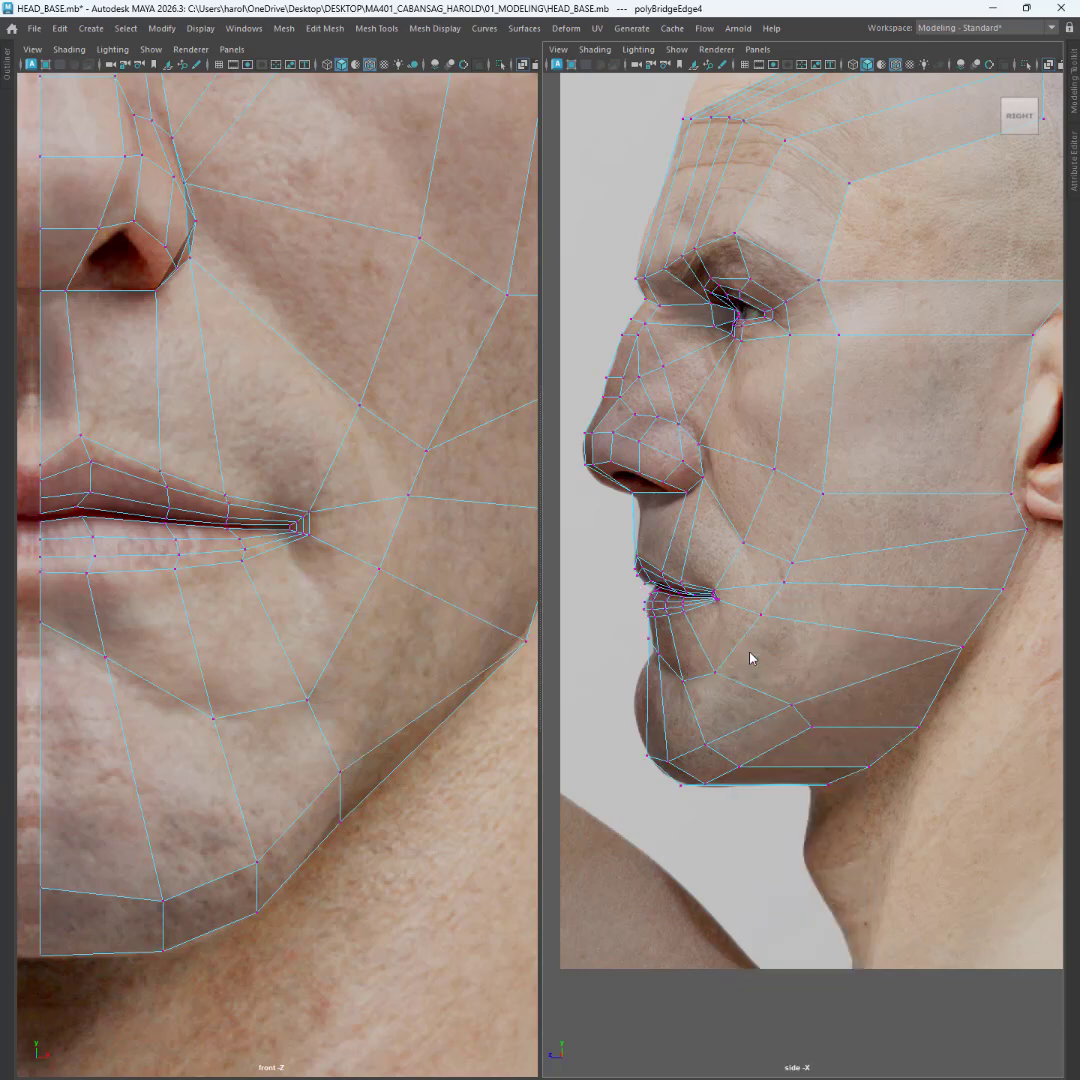
left_click(775, 712)
key("w")
left_click_drag(738, 660, 724, 665)
left_click_drag(834, 715, 800, 737)
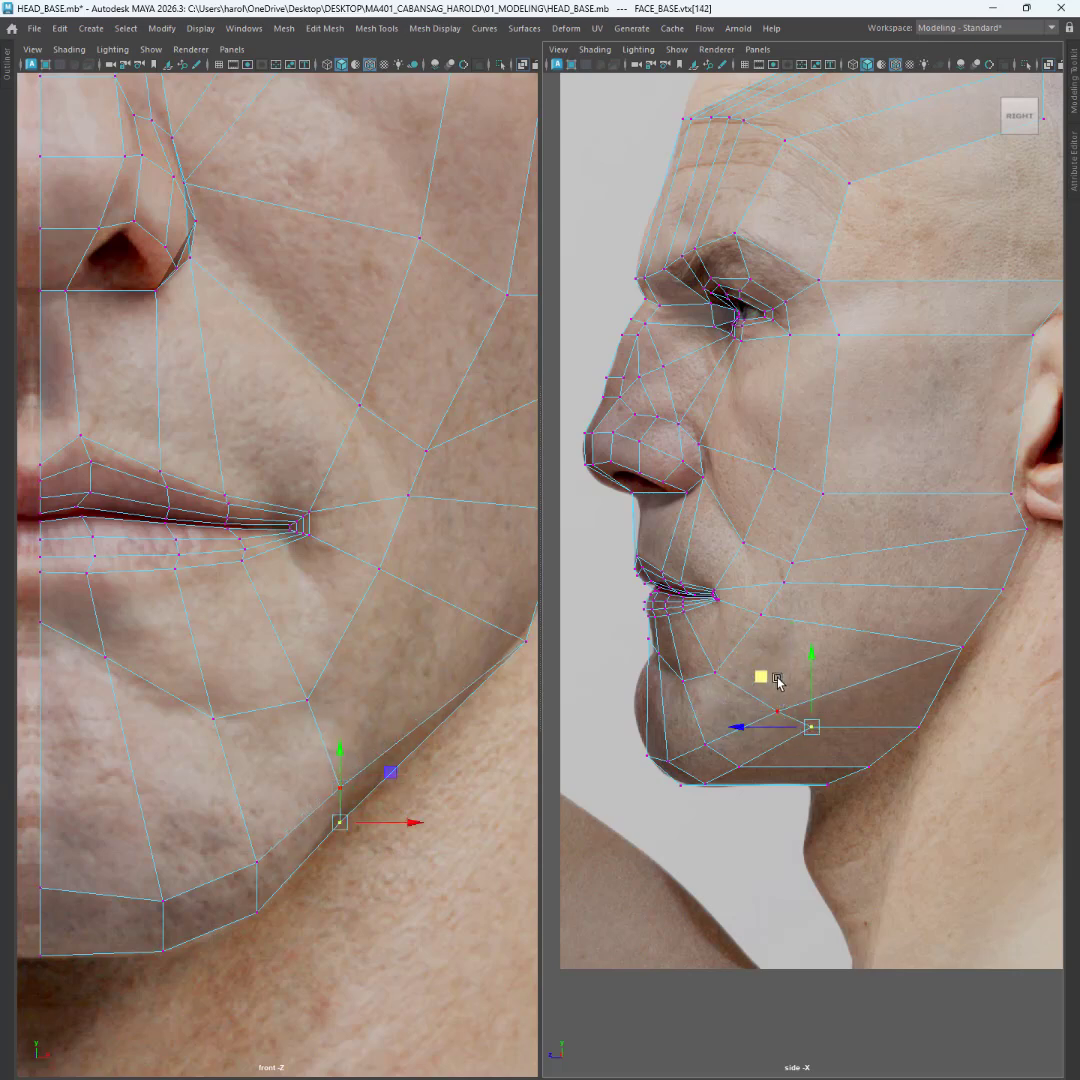
left_click_drag(762, 682, 773, 695)
mouse_move(774, 690)
left_mouse_down()
mouse_move(784, 685)
mouse_move(762, 680)
left_mouse_up()
- Save the scene after checking the rear under-chin vertices against the side profile
left_click(866, 764)
scroll(833, 750, "down", 3)
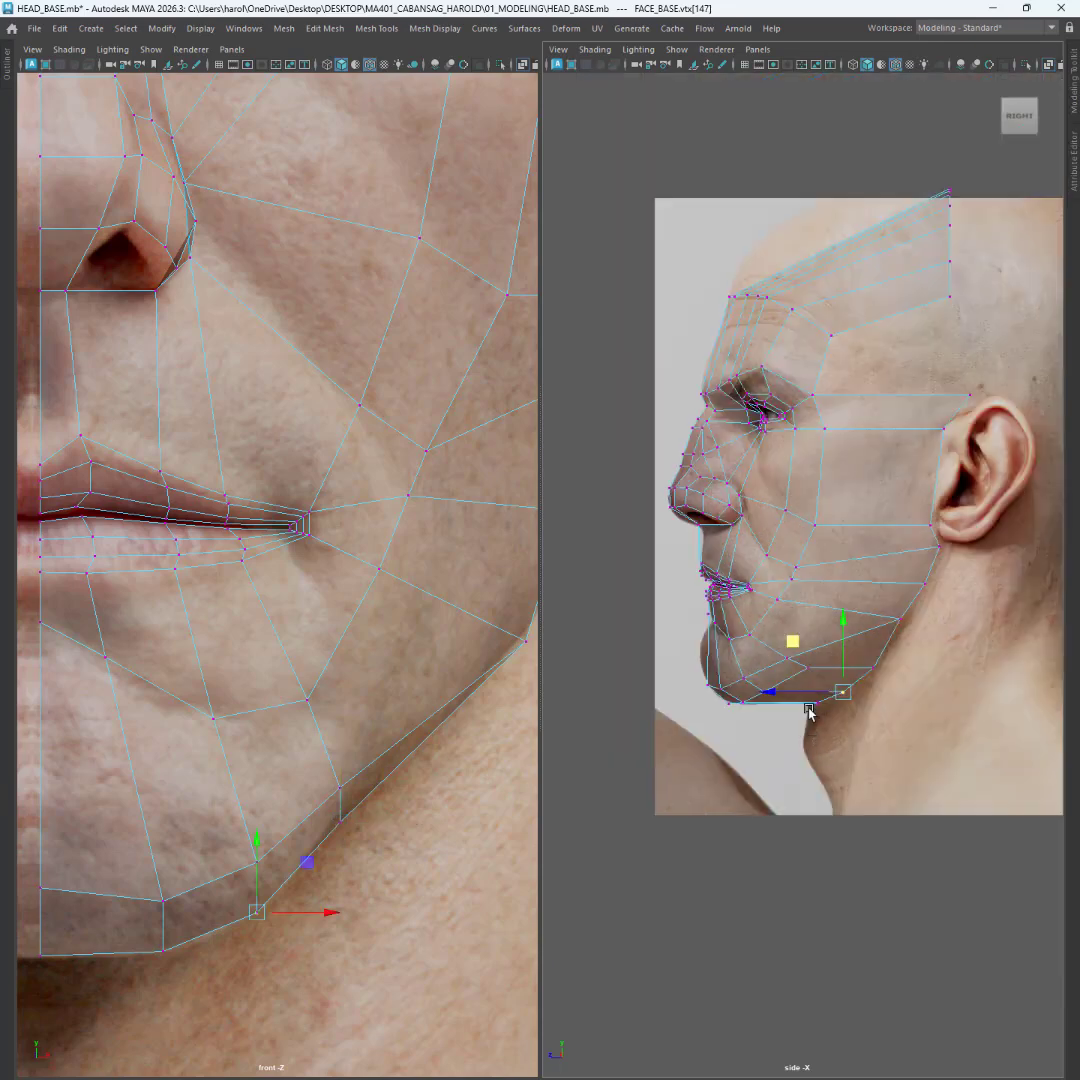
scroll(805, 720, "up", 4)
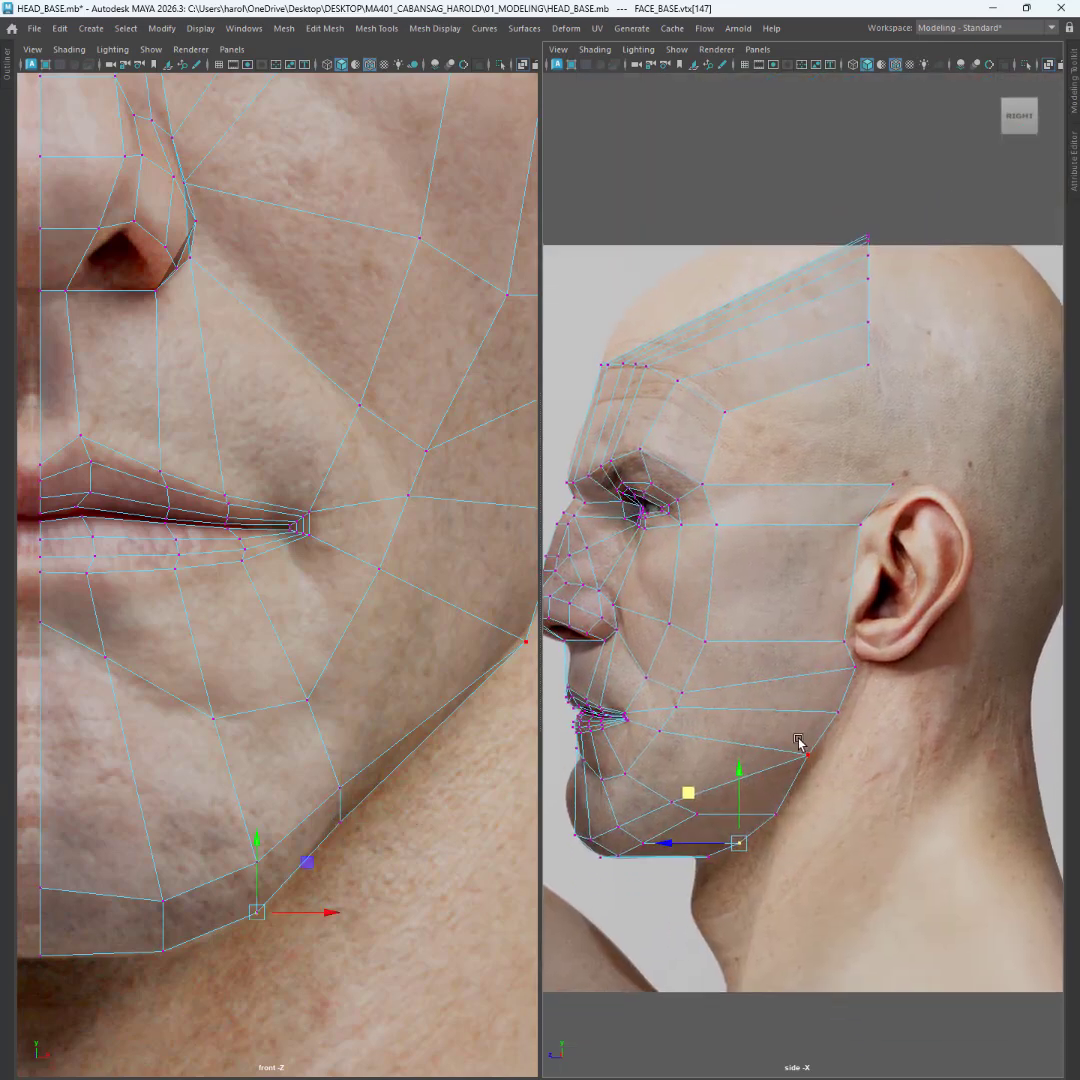
middle_click_drag(800, 742, 803, 718, "alt")
key("ctrl+s")
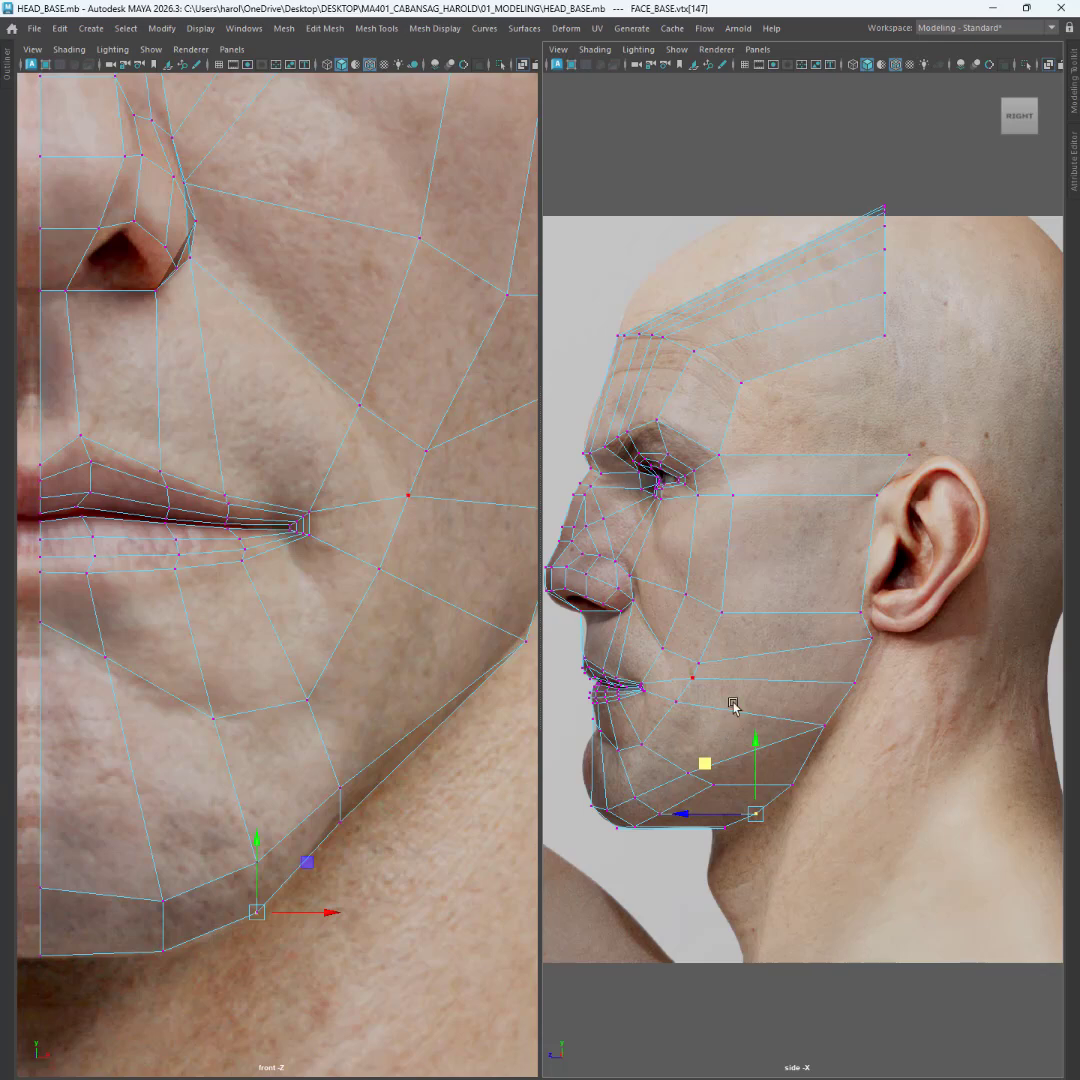
- Enlarge the side view and move the rear temple vertex above the ear forward, nearly in line with the vertex beneath it
right_click_drag(733, 706, 687, 740, "alt")
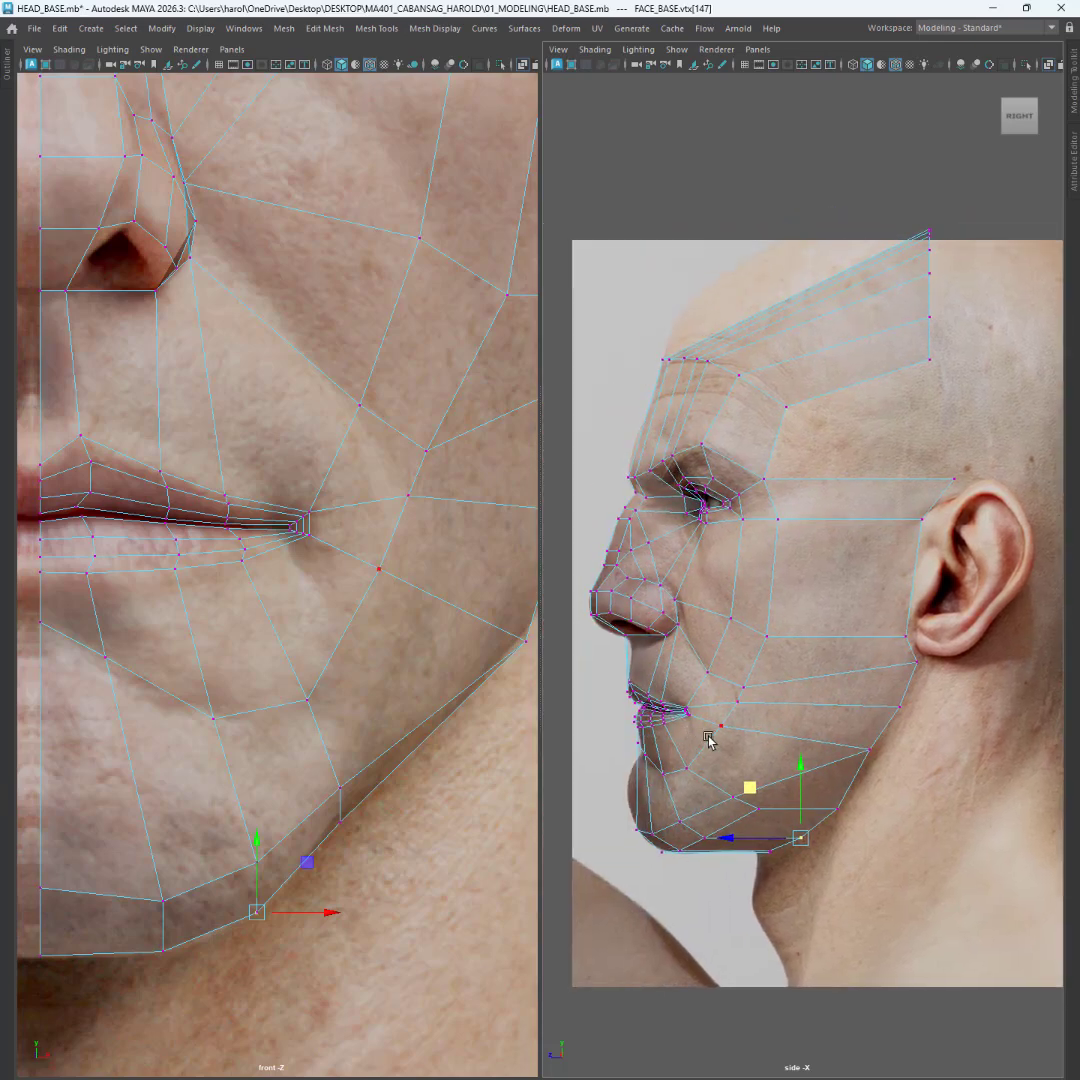
scroll(844, 755, "up", 3)
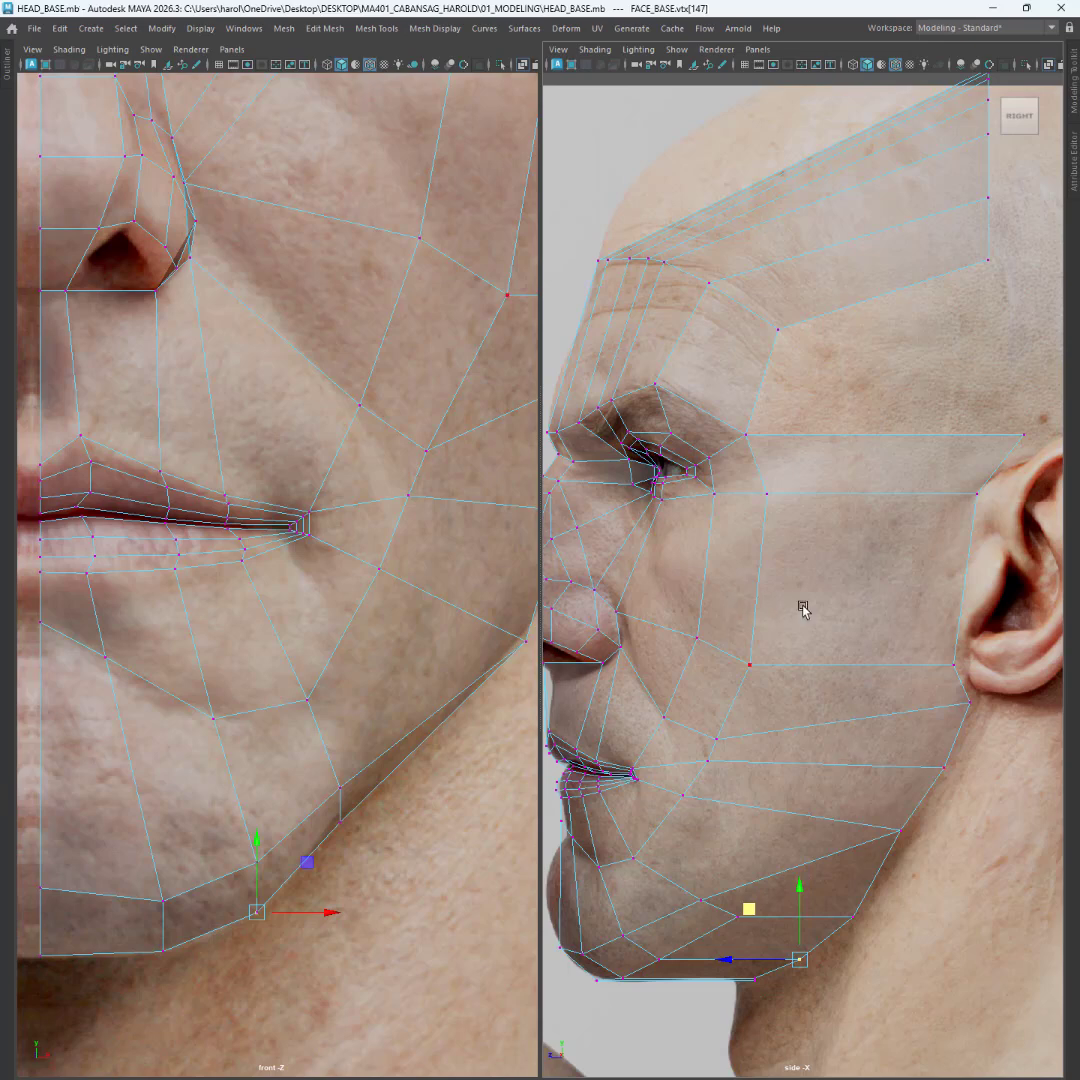
middle_click_drag(803, 691, 726, 993, "alt")
scroll(357, 552, "down", 8)
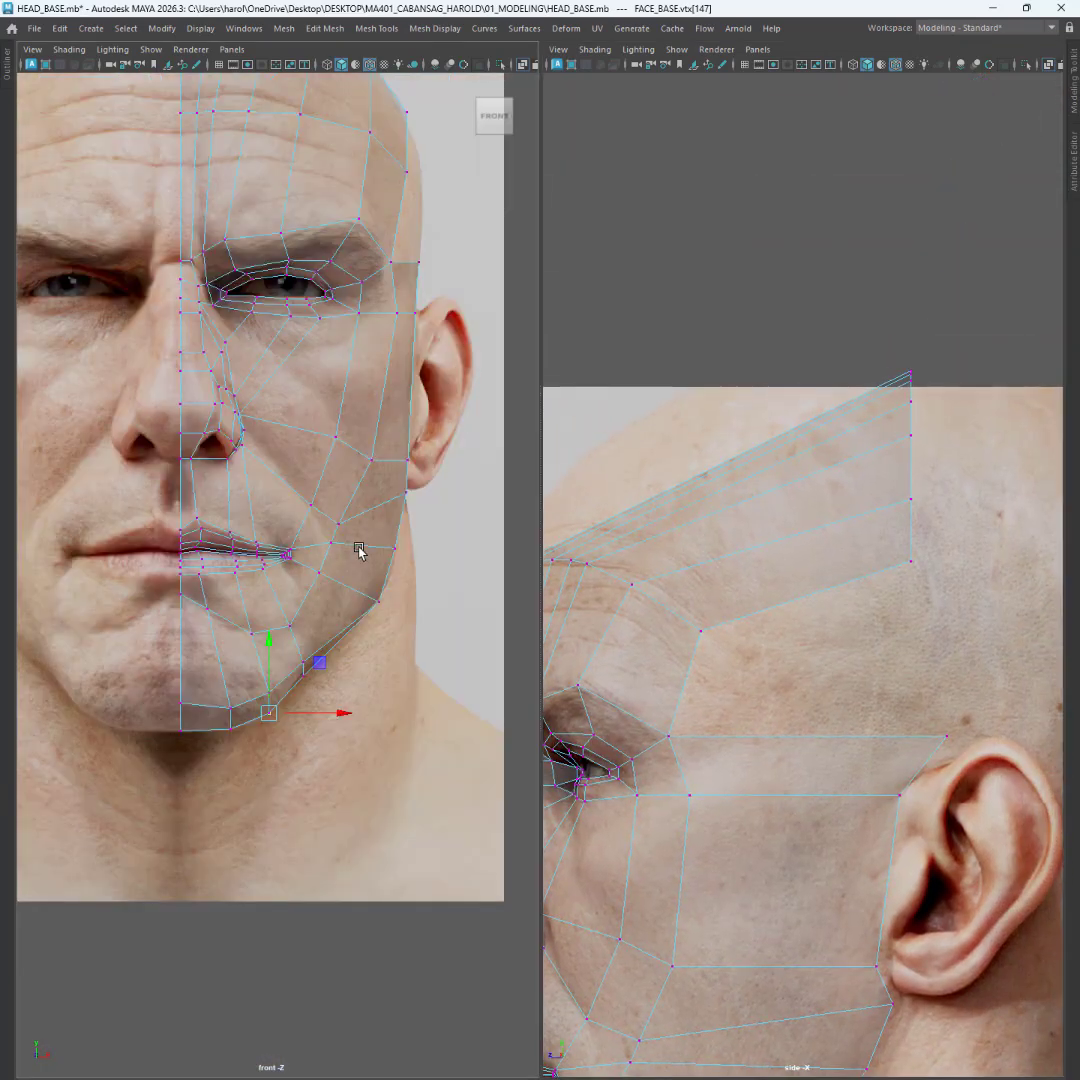
middle_click_drag(873, 627, 788, 646, "alt")
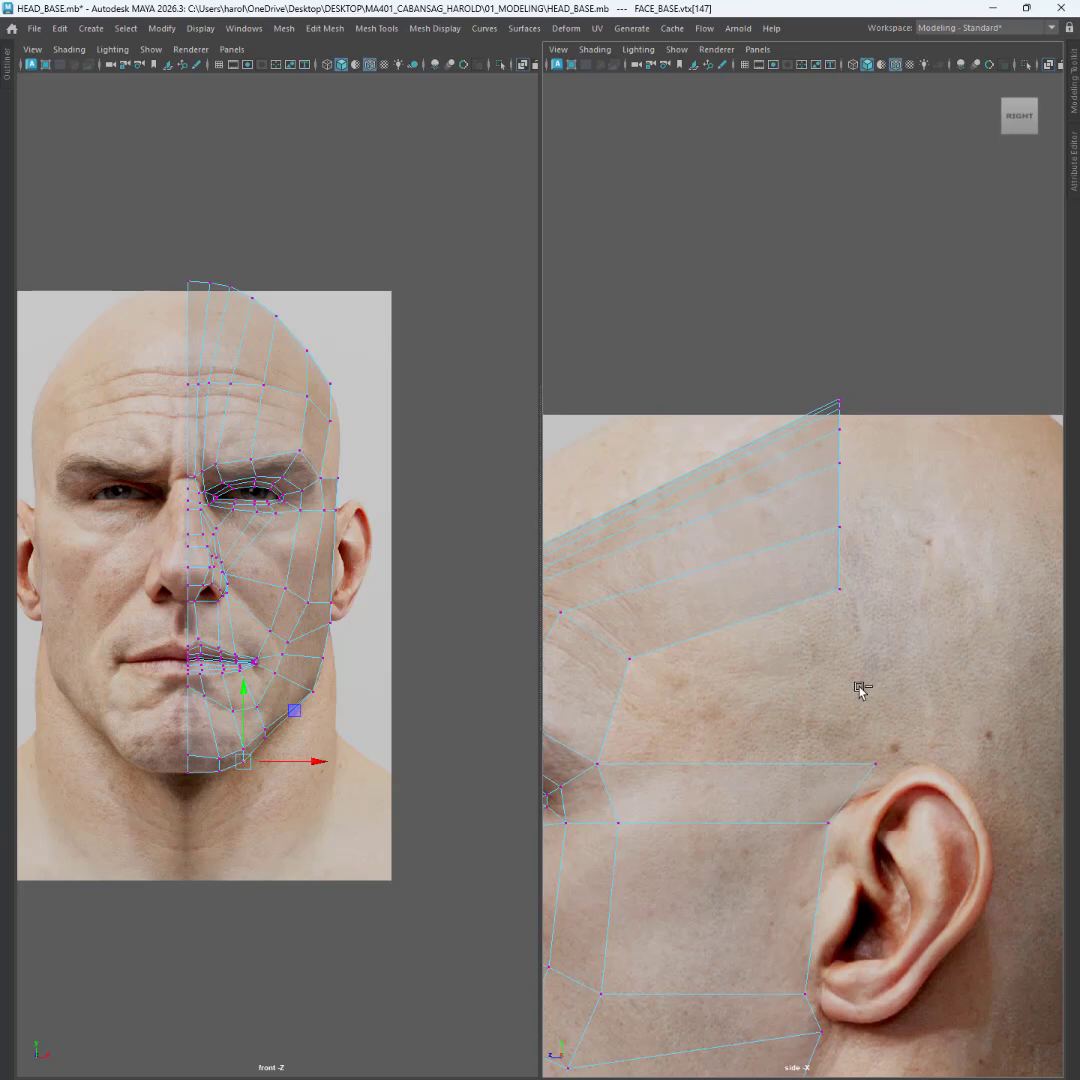
scroll(921, 733, "down", 6)
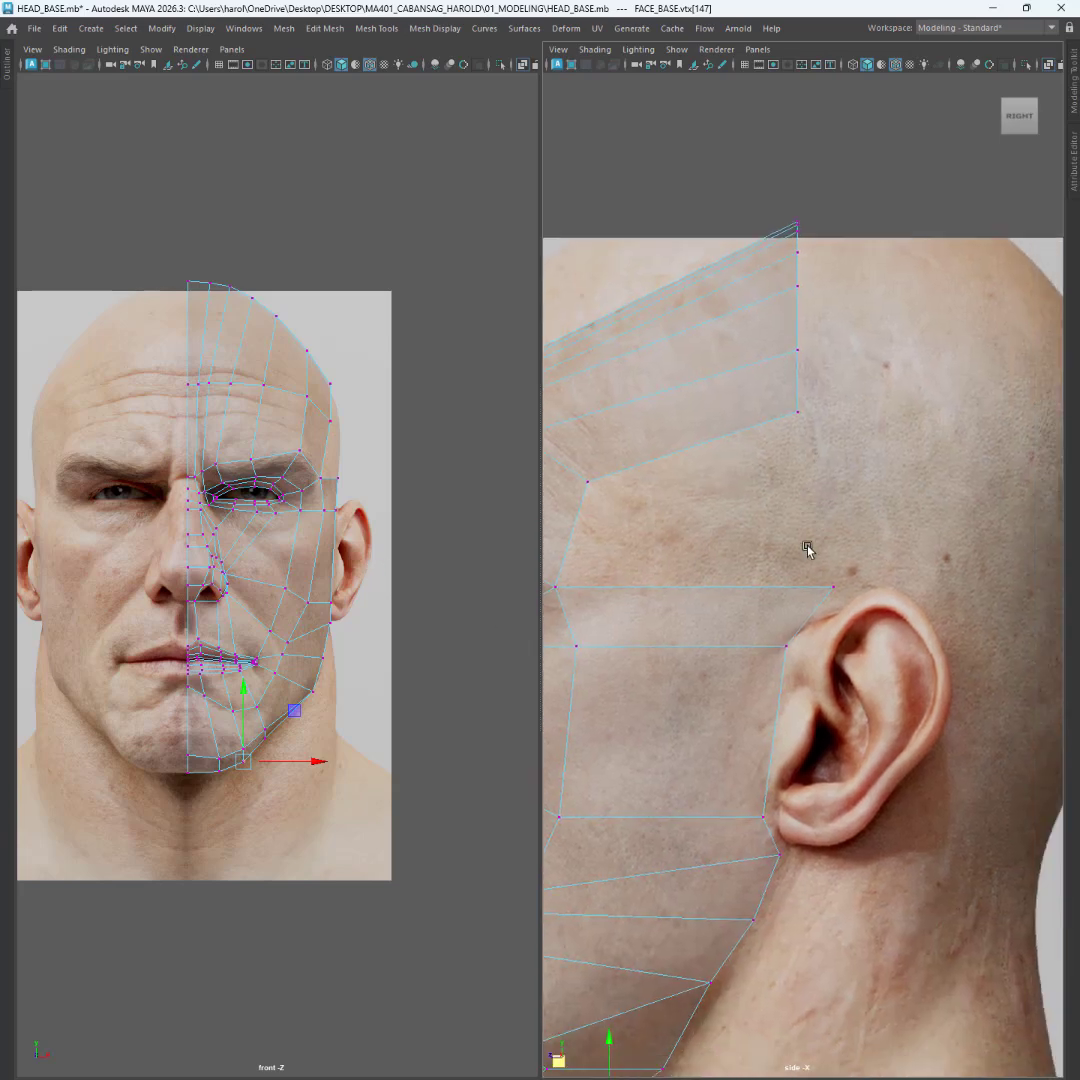
key("space")
middle_click_drag(609, 613, 607, 697, "alt")
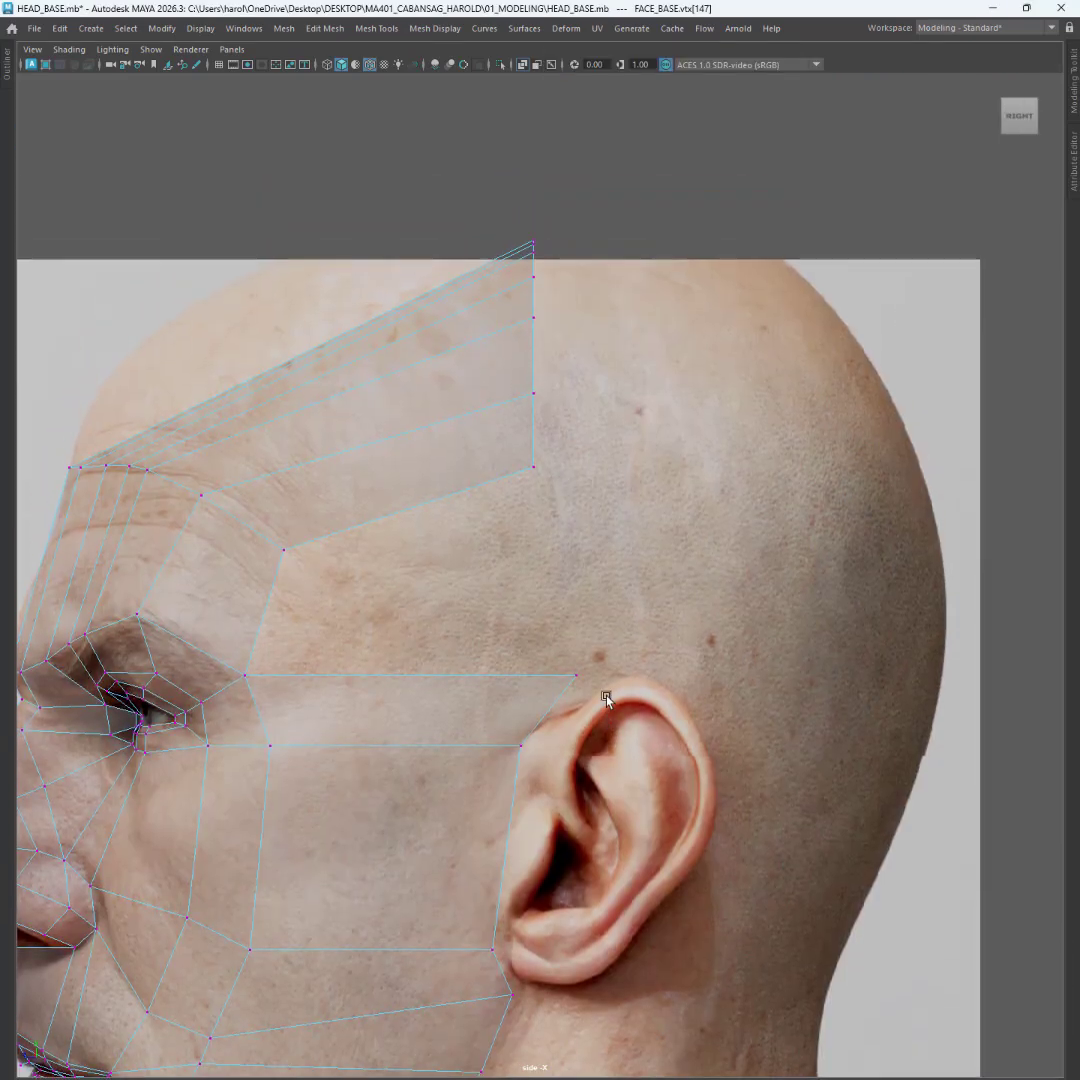
left_click_drag(610, 641, 558, 692)
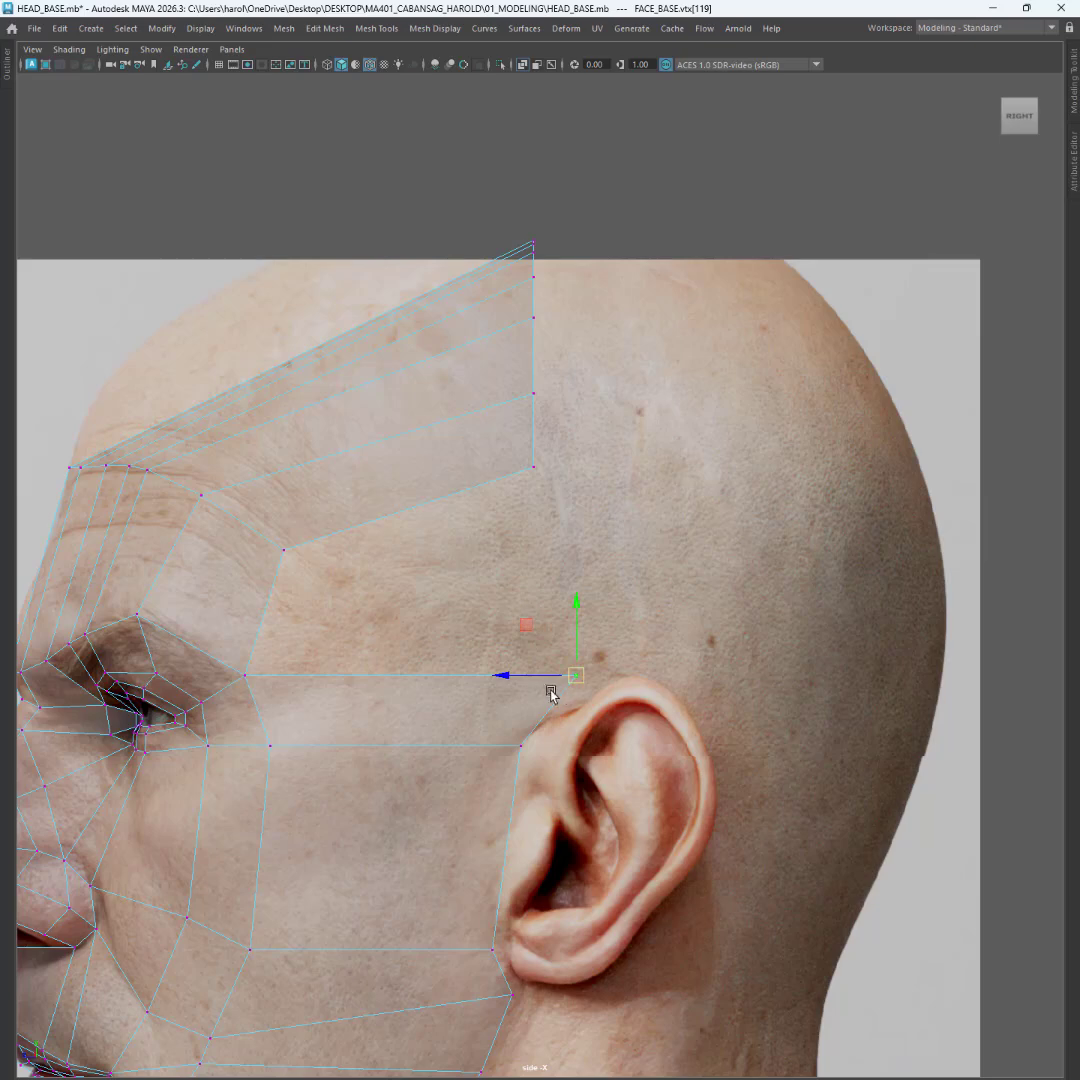
left_click_drag(521, 679, 481, 682)
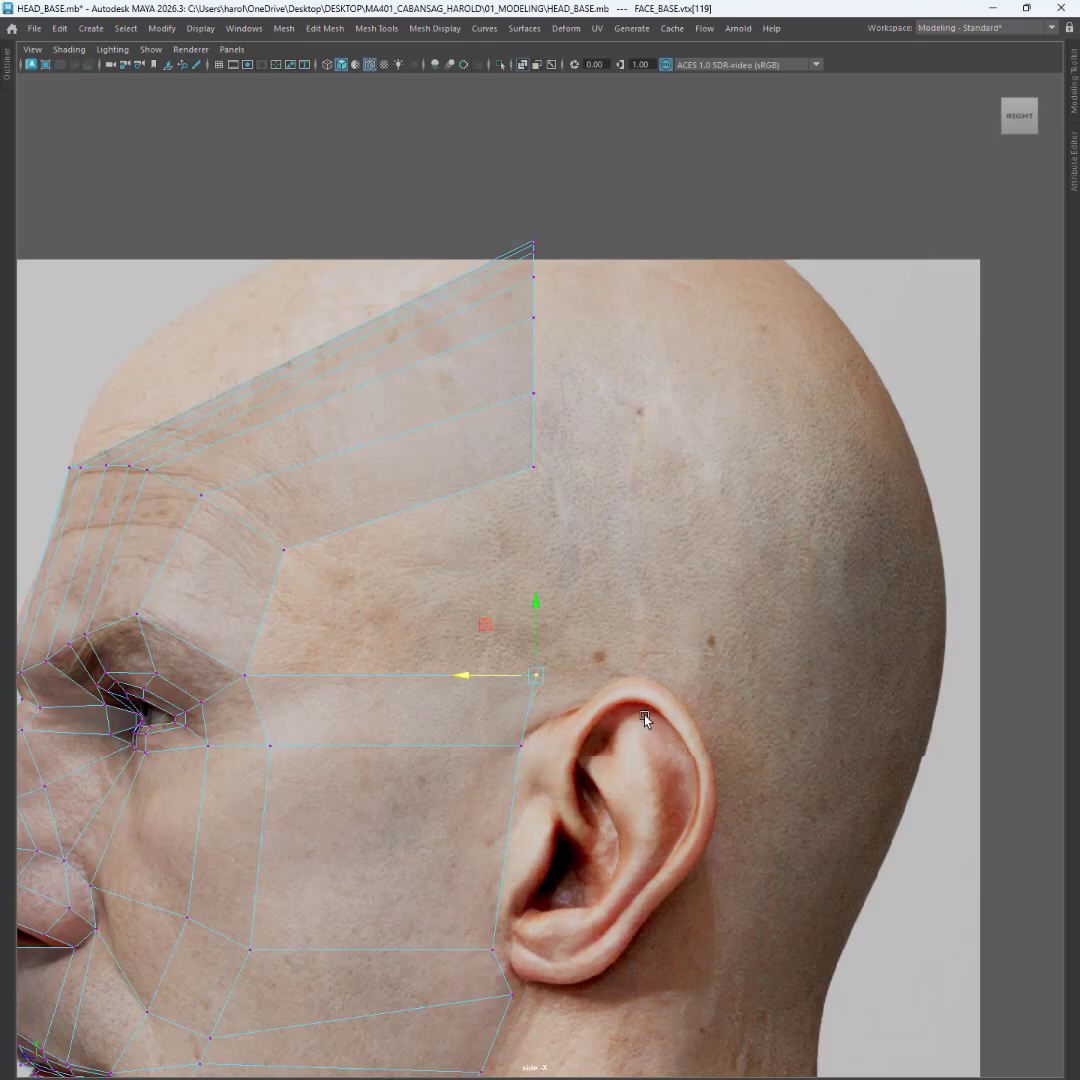
- Extrude the short border edge in front of the ear's top backward across the ear to its rear rim
right_click(567, 700)
left_click(542, 706)
left_click(523, 706)
right_click(528, 706)
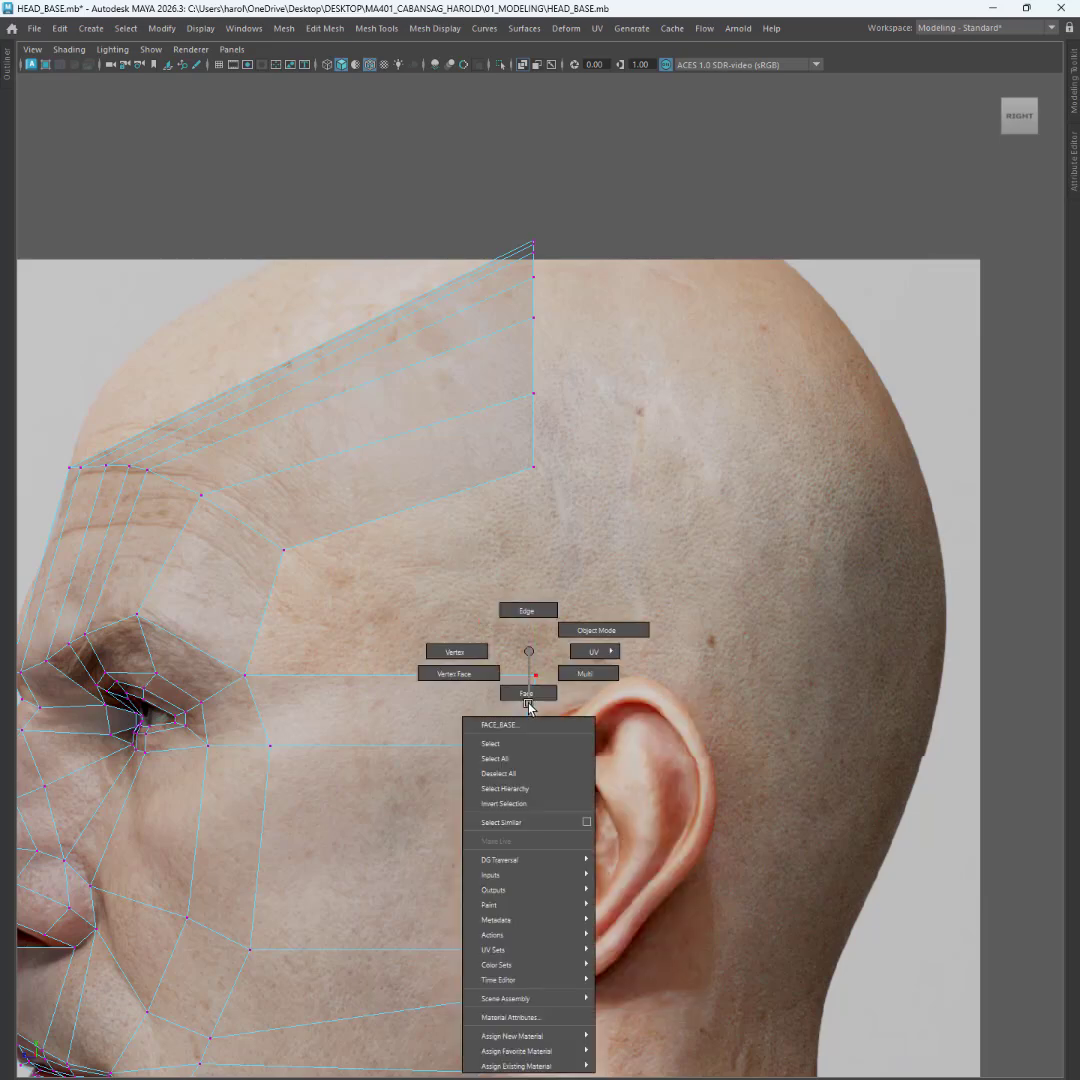
left_click(538, 614)
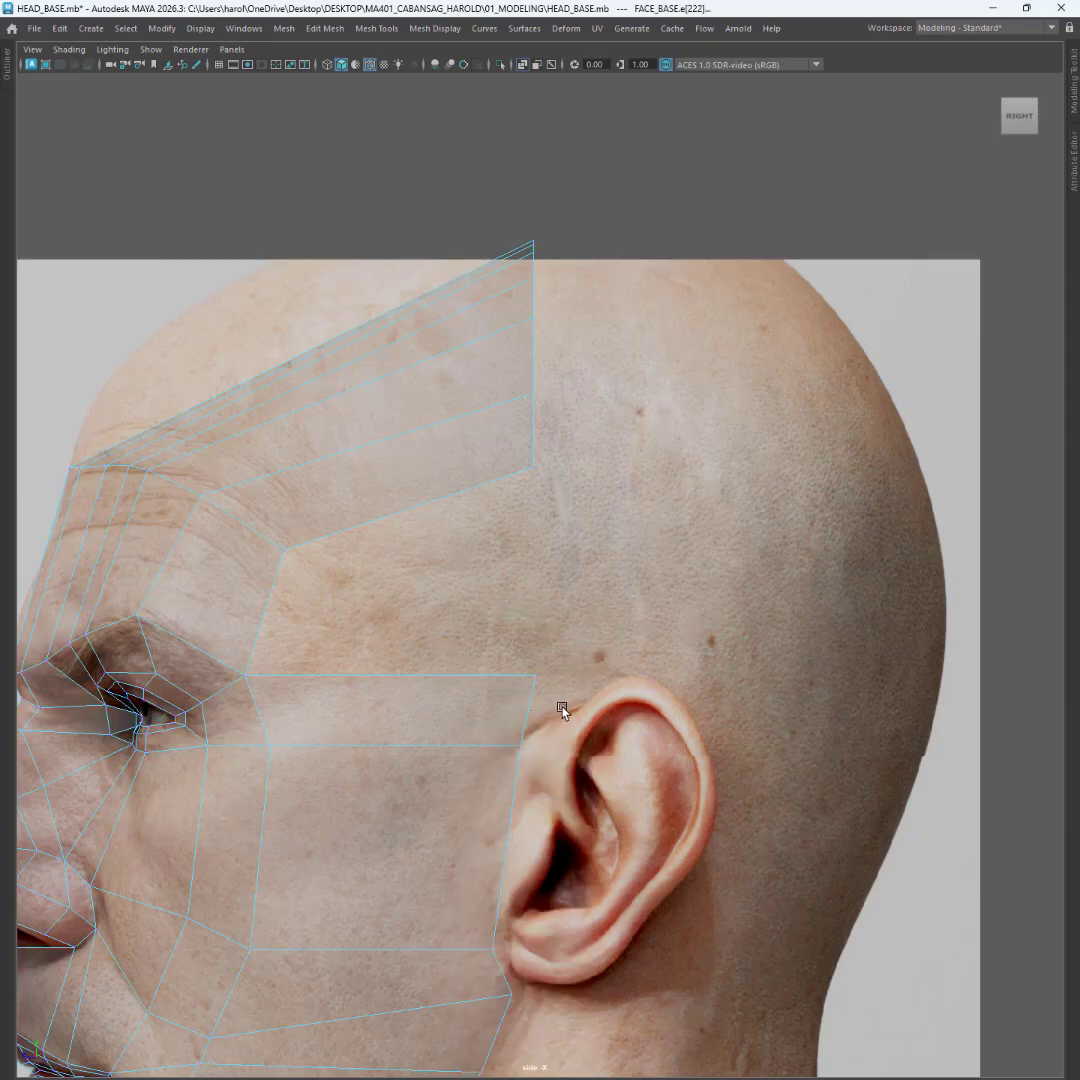
left_click_drag(490, 721, 490, 721)
middle_click_drag(661, 735, 585, 737, "alt")
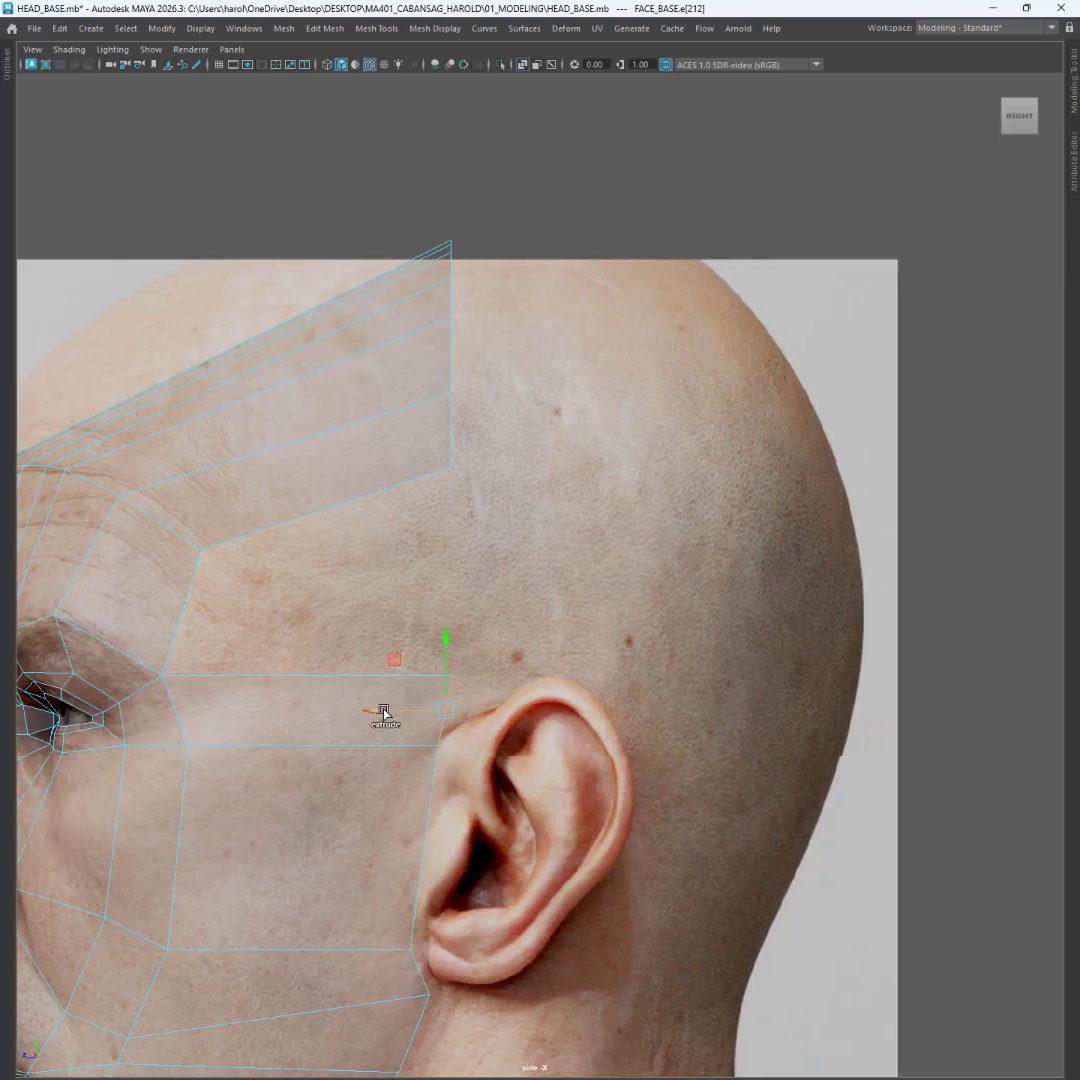
left_click_drag(383, 711, 556, 739, "shift")
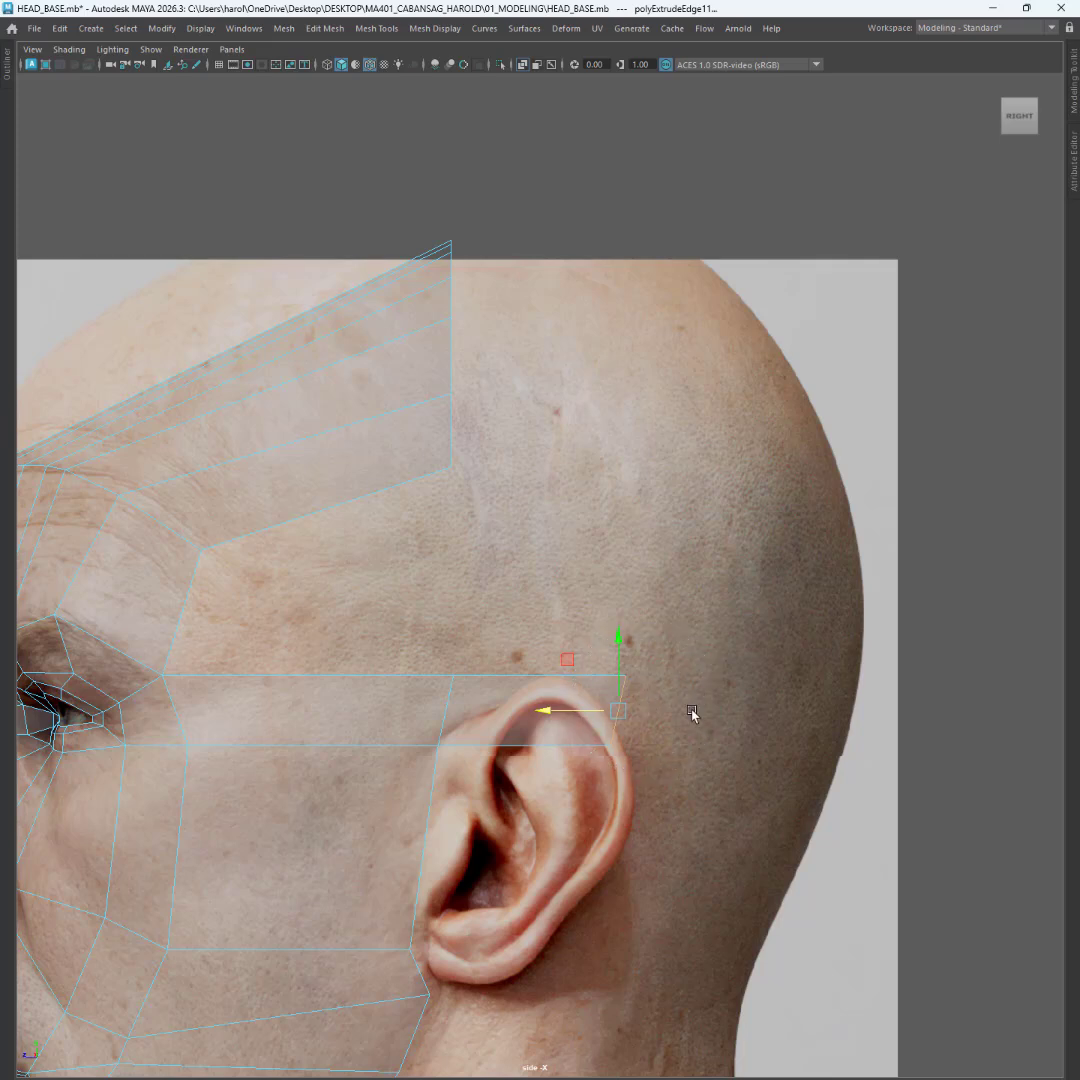
- Nudge the extruded edge slightly forward and extrude it again to the outline of the back of the head
middle_click_drag(692, 713, 630, 703, "alt")
key("ctrl")
key("ctrl")
key("ctrl")
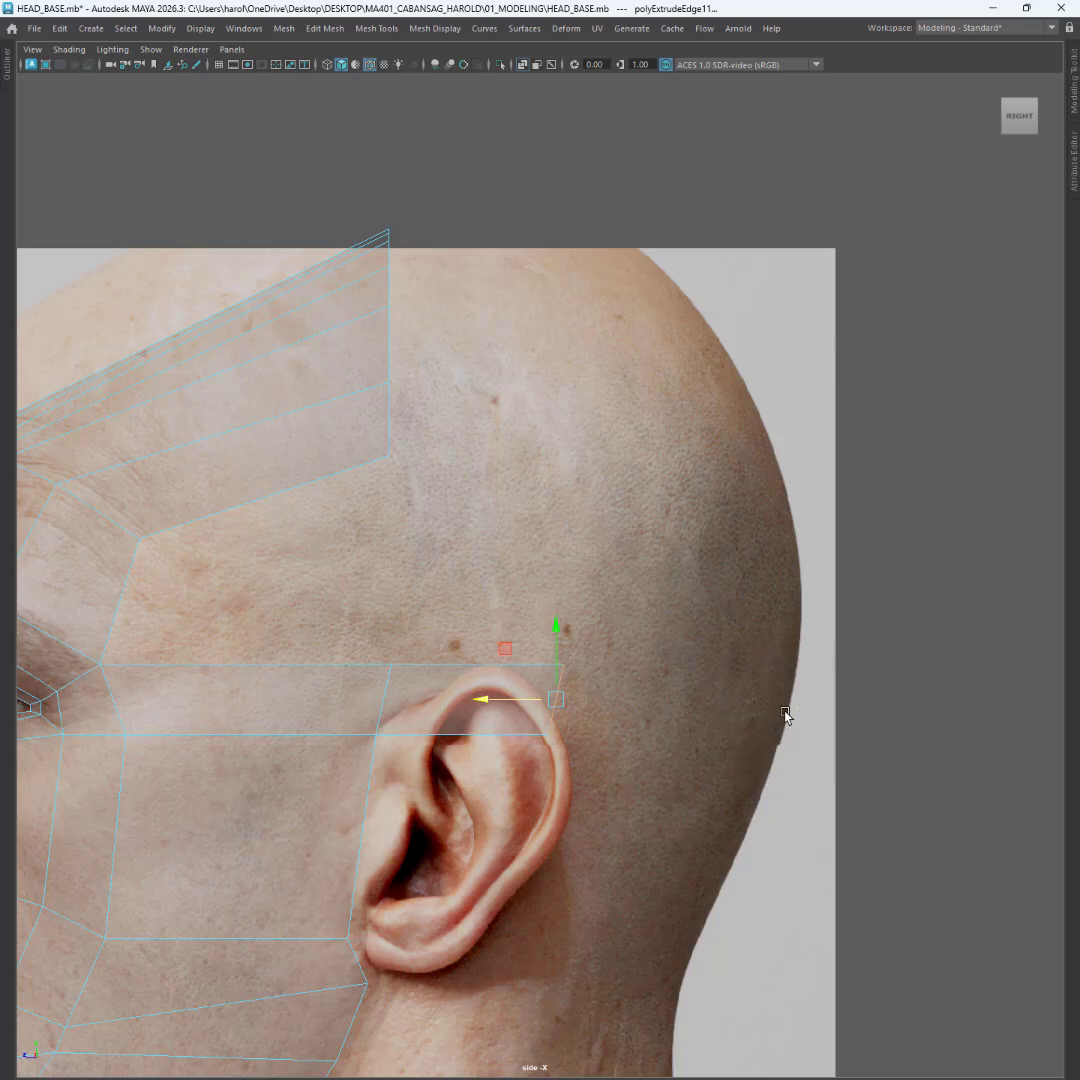
left_click_drag(484, 699, 480, 700)
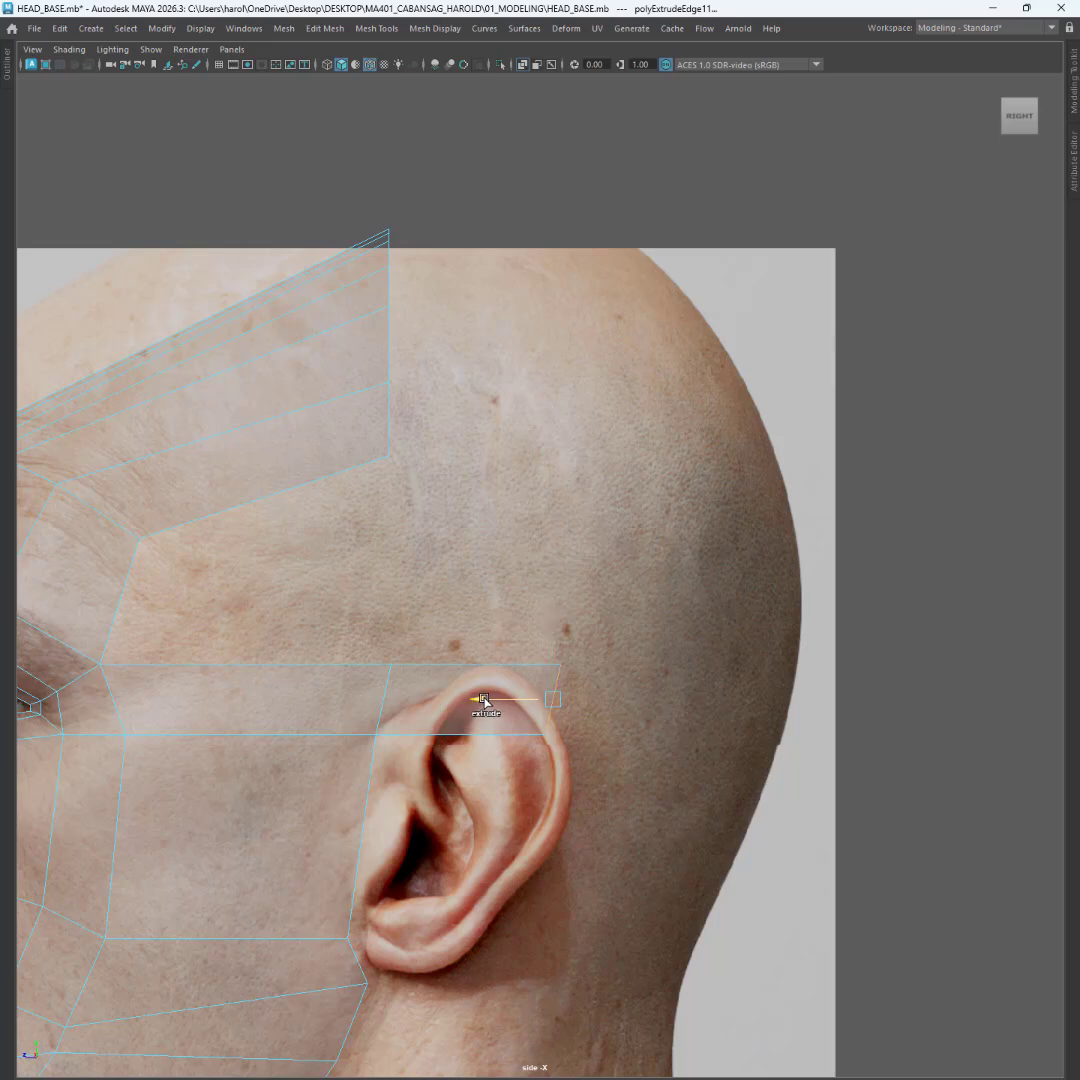
left_click_drag(485, 703, 720, 709)
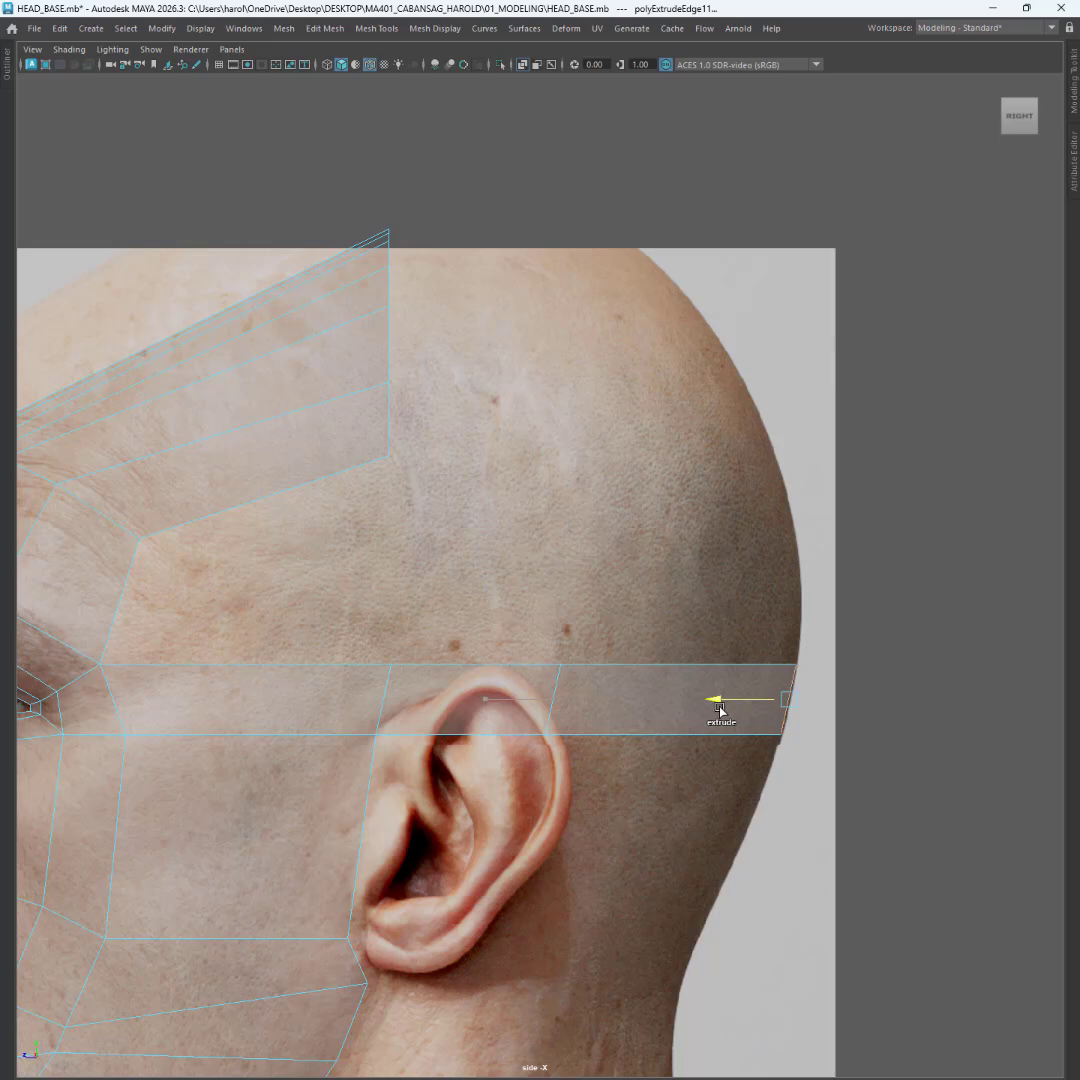
key("ctrl+e")
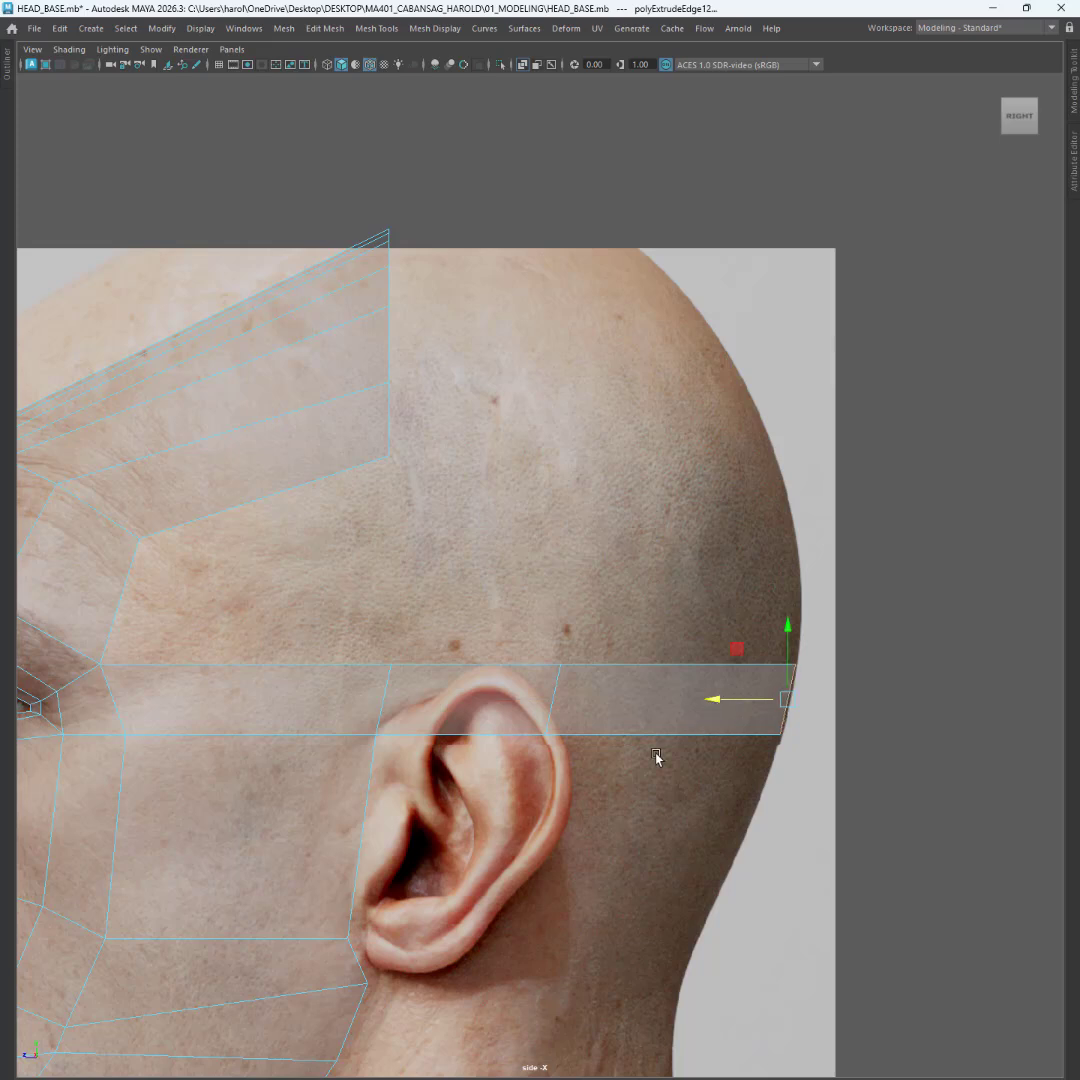
- Move the lower rear vertex of the strip behind the ear slightly backward onto the head outline and save the scene
right_click(770, 721)
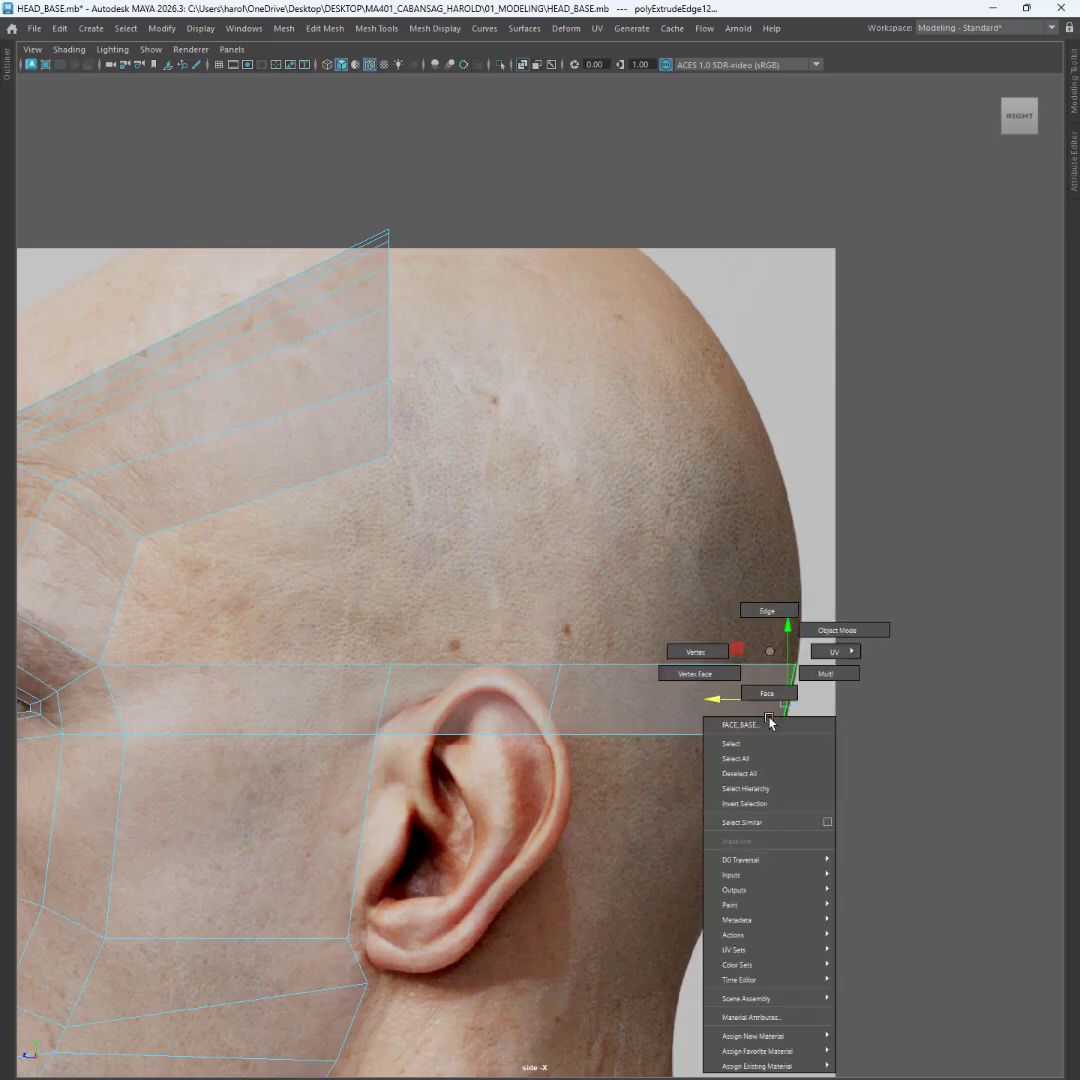
left_click(695, 651)
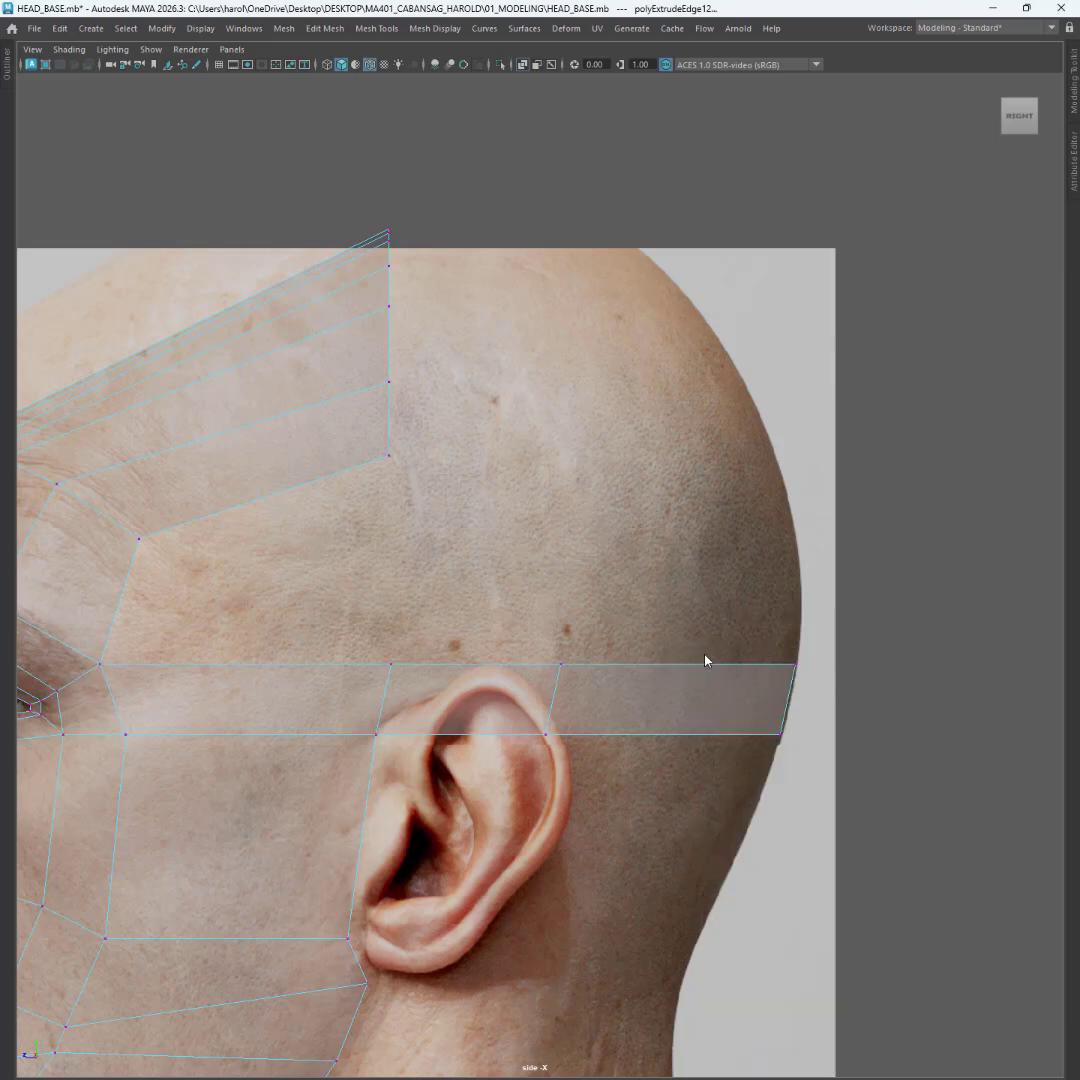
left_click_drag(754, 715, 787, 760)
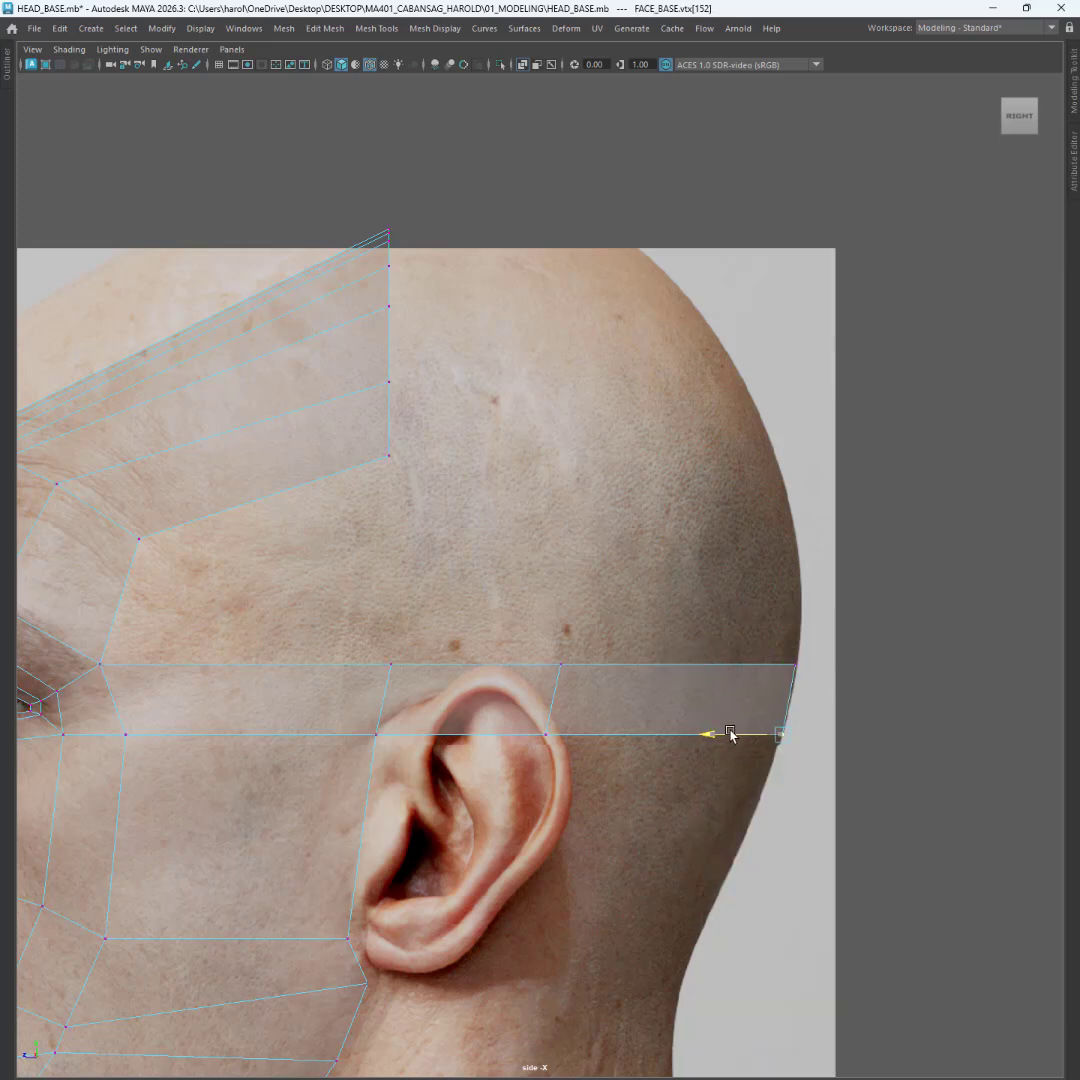
left_click_drag(810, 645, 753, 665)
left_click(688, 636)
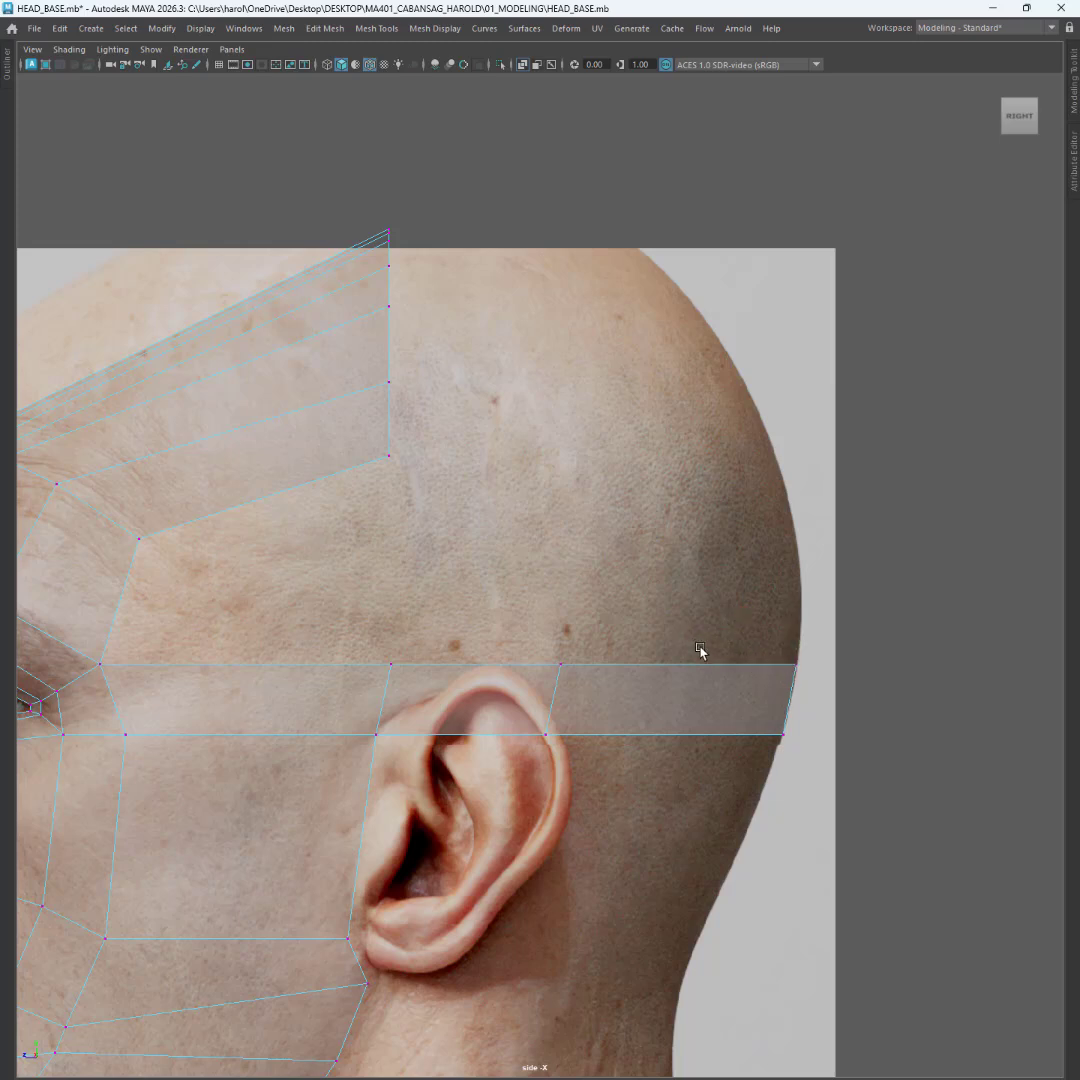
key("ctrl+s")
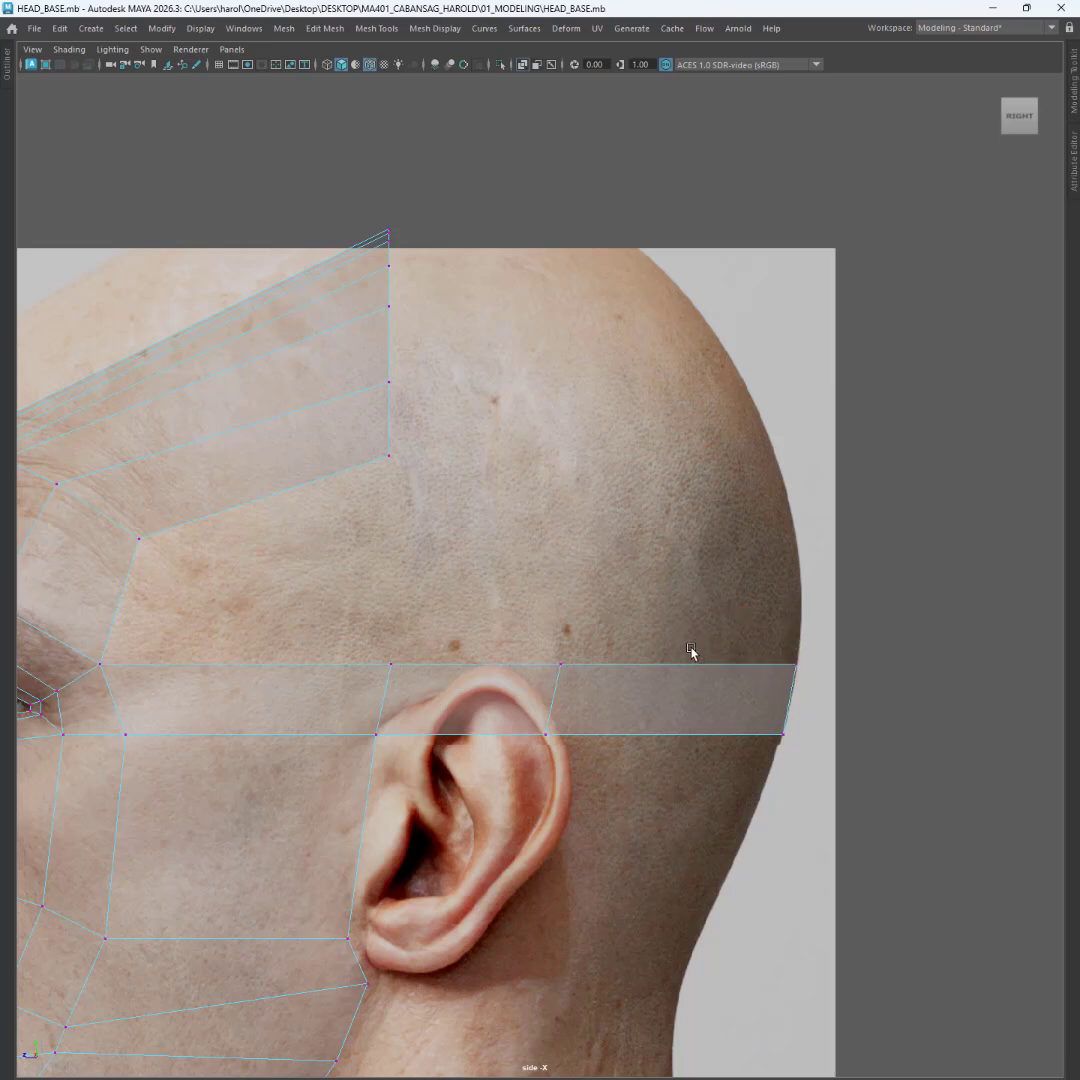
- Return to the two-pane layout and change the front view pane to the top orthographic view
key("space")
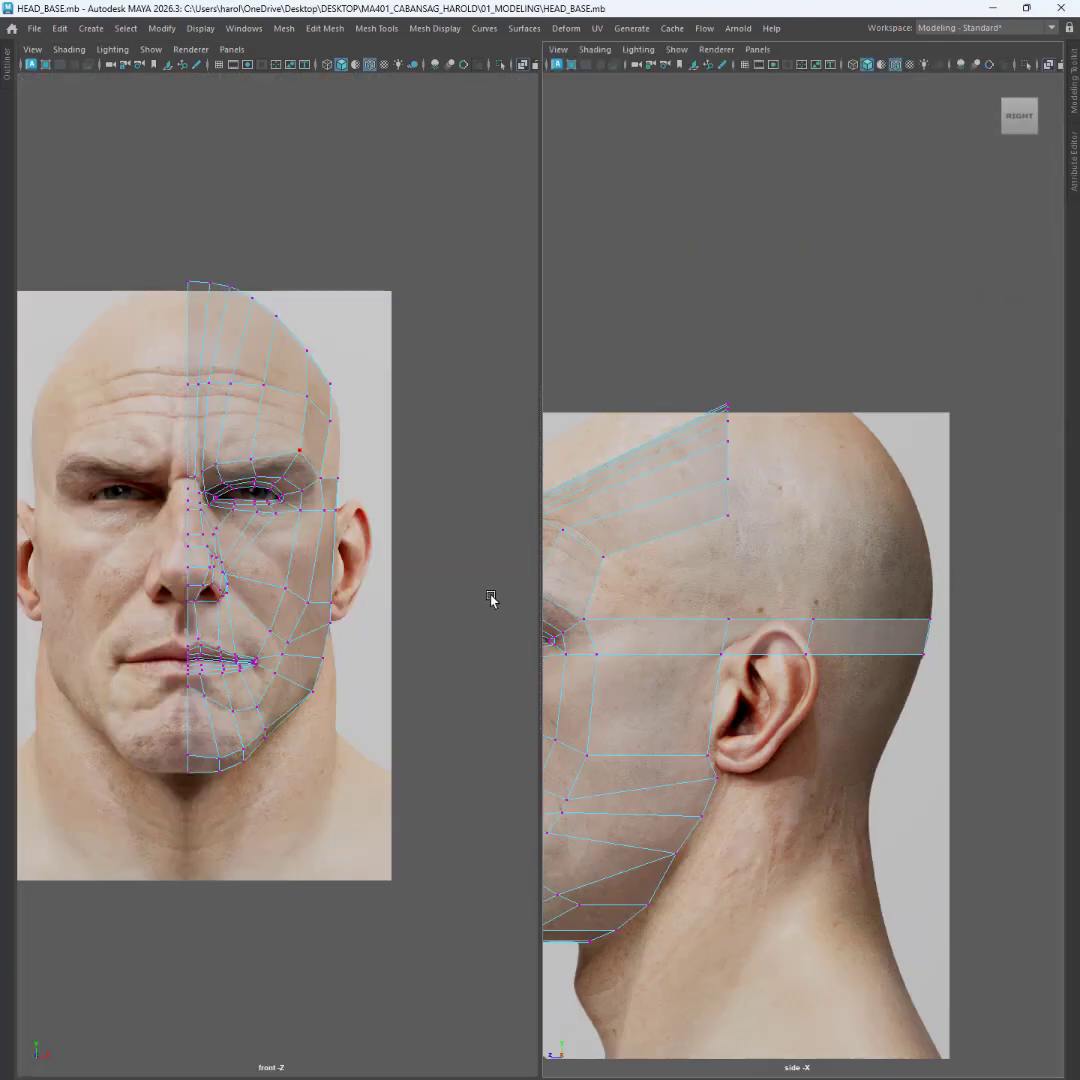
middle_click_drag(244, 226, 306, 380, "alt")
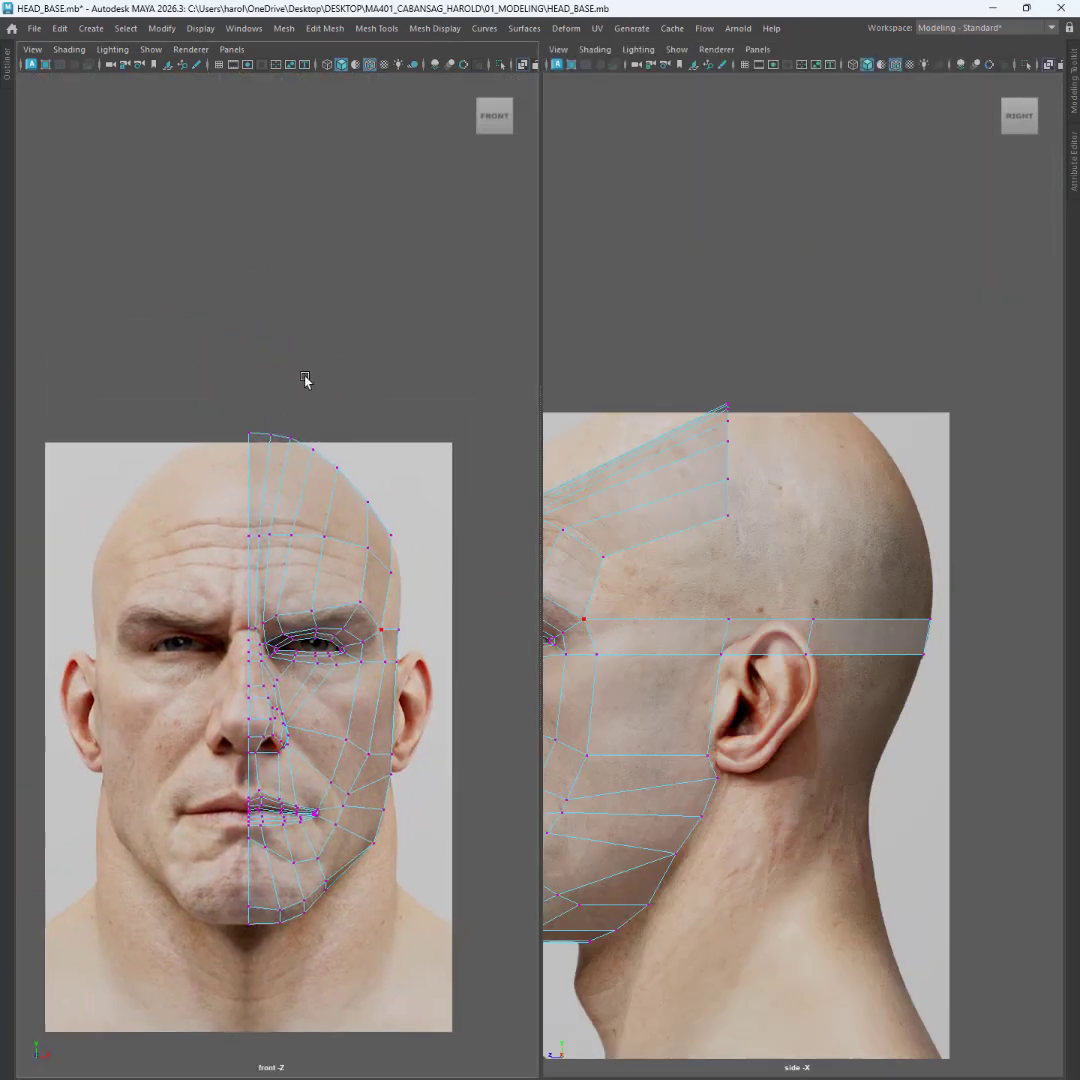
left_click(232, 49)
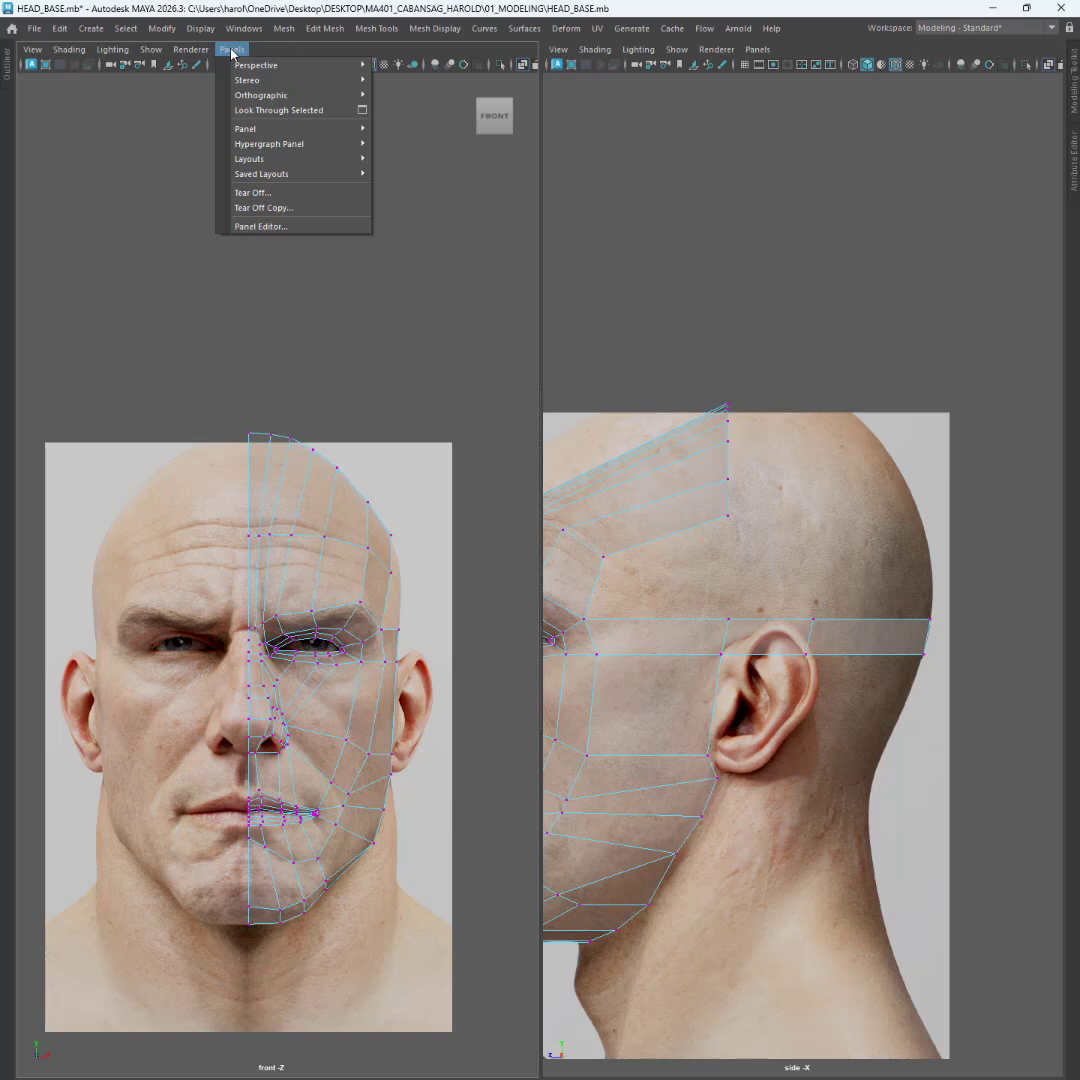
mouse_move(262, 97)
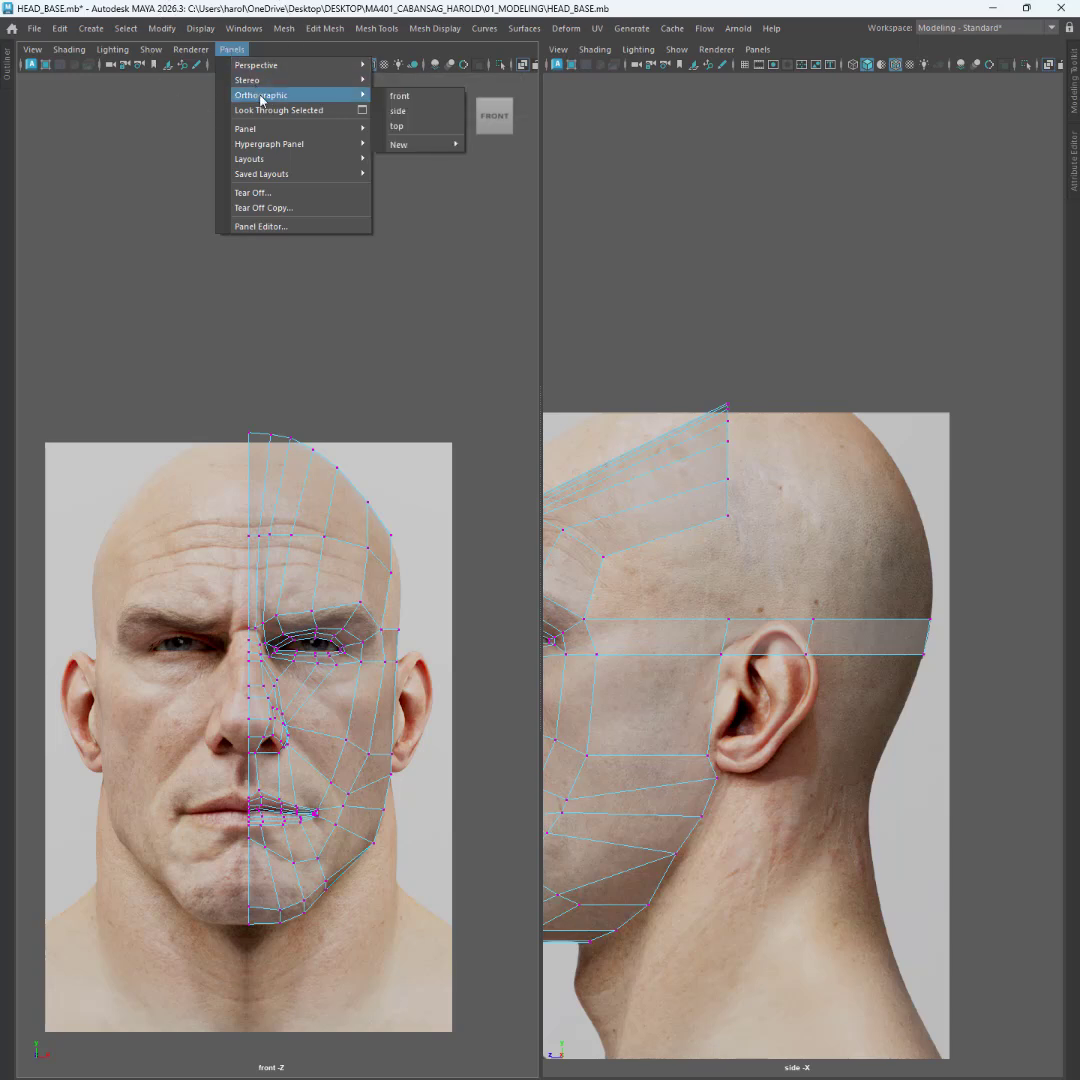
left_click(408, 126)
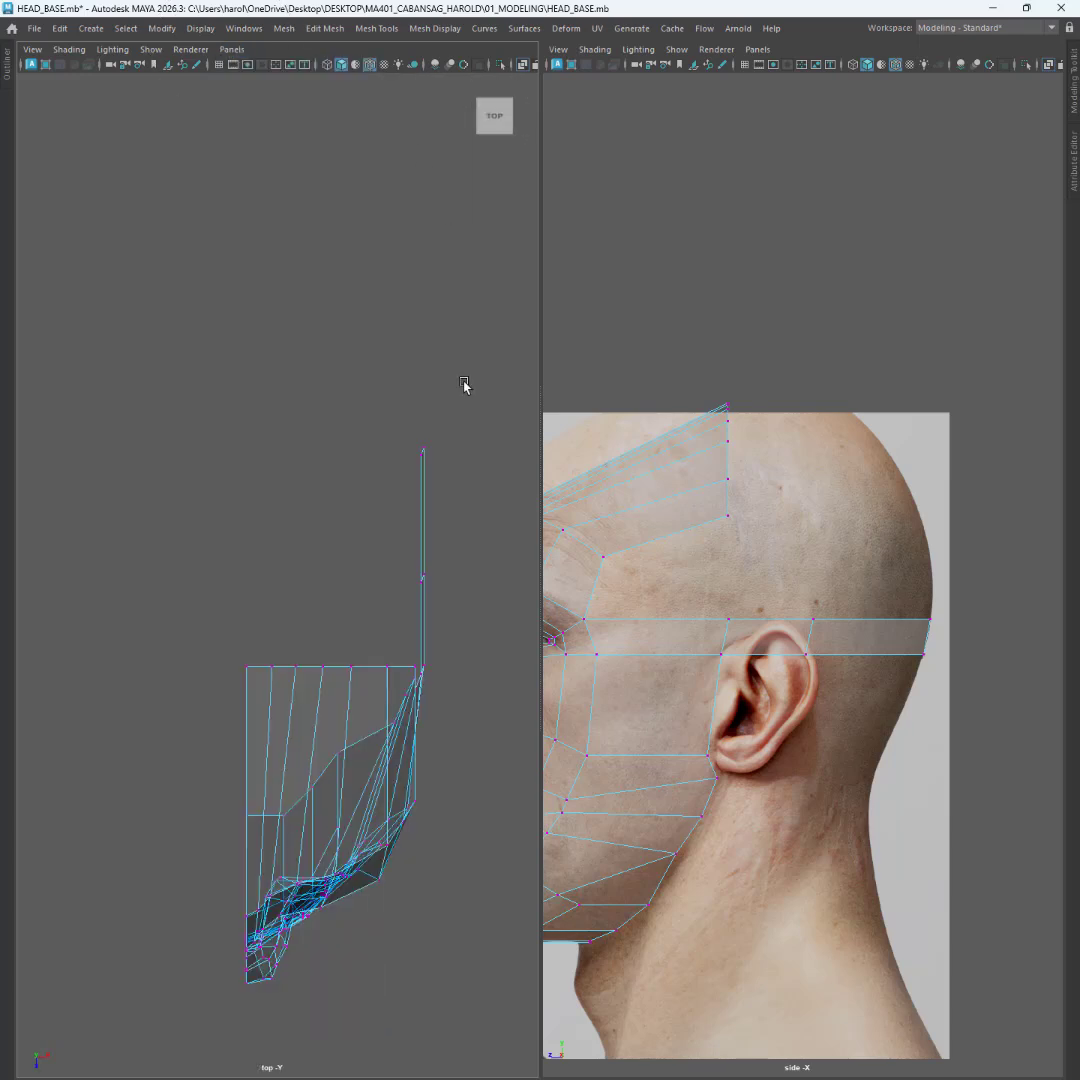
- Place the strip's two rearmost vertices on the head's centre line by setting their absolute X position to 0
left_click_drag(946, 586, 912, 684)
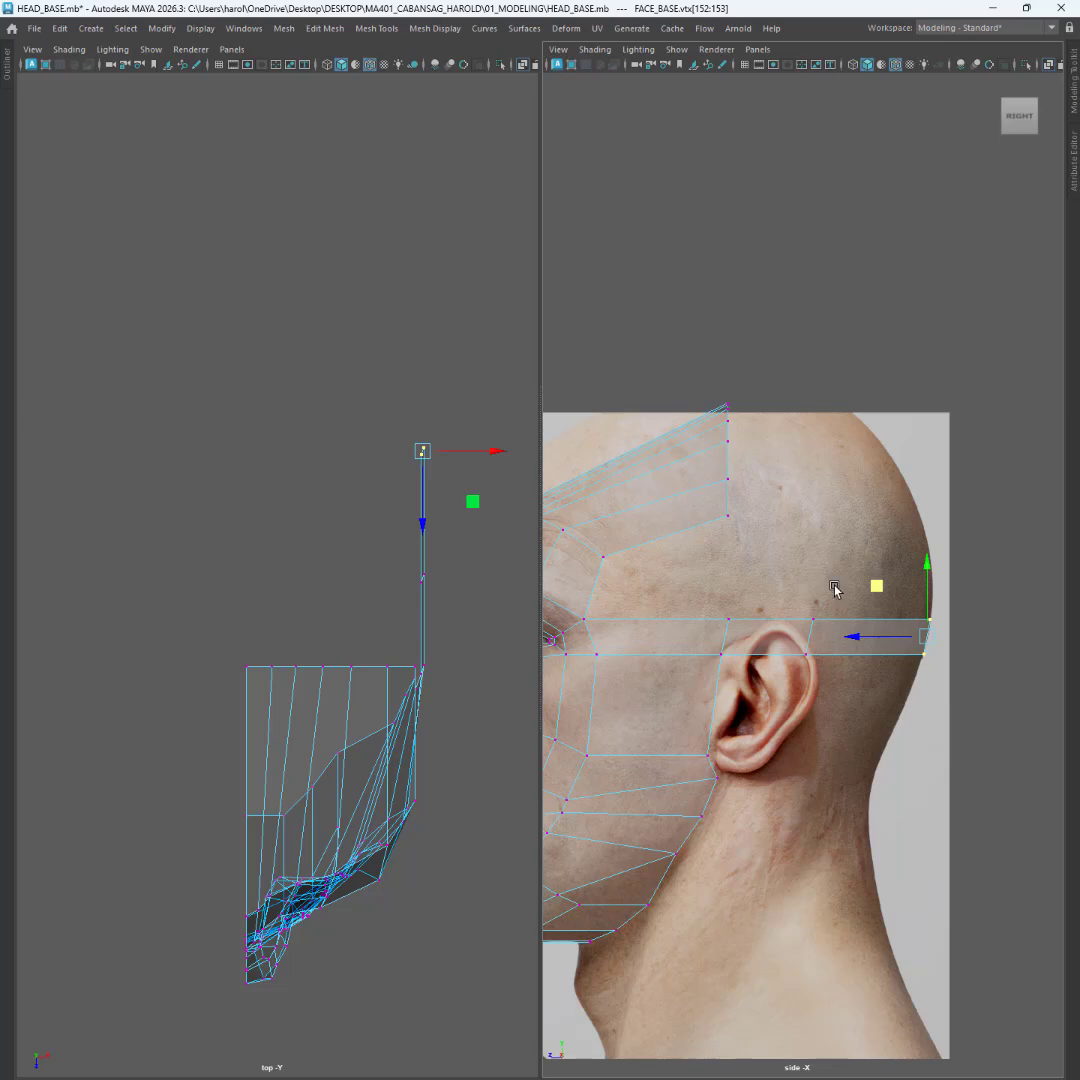
left_click(250, 650)
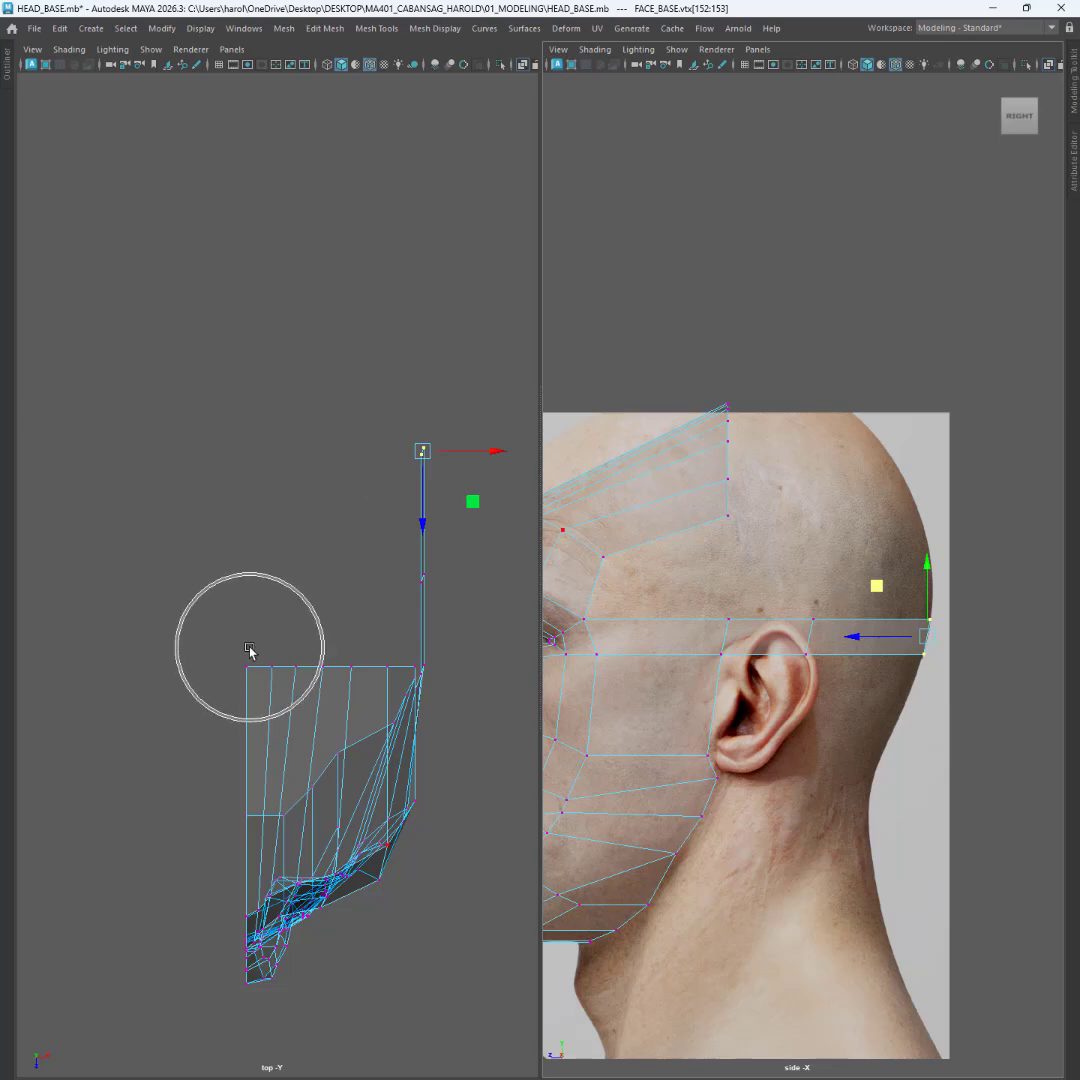
left_click(248, 681)
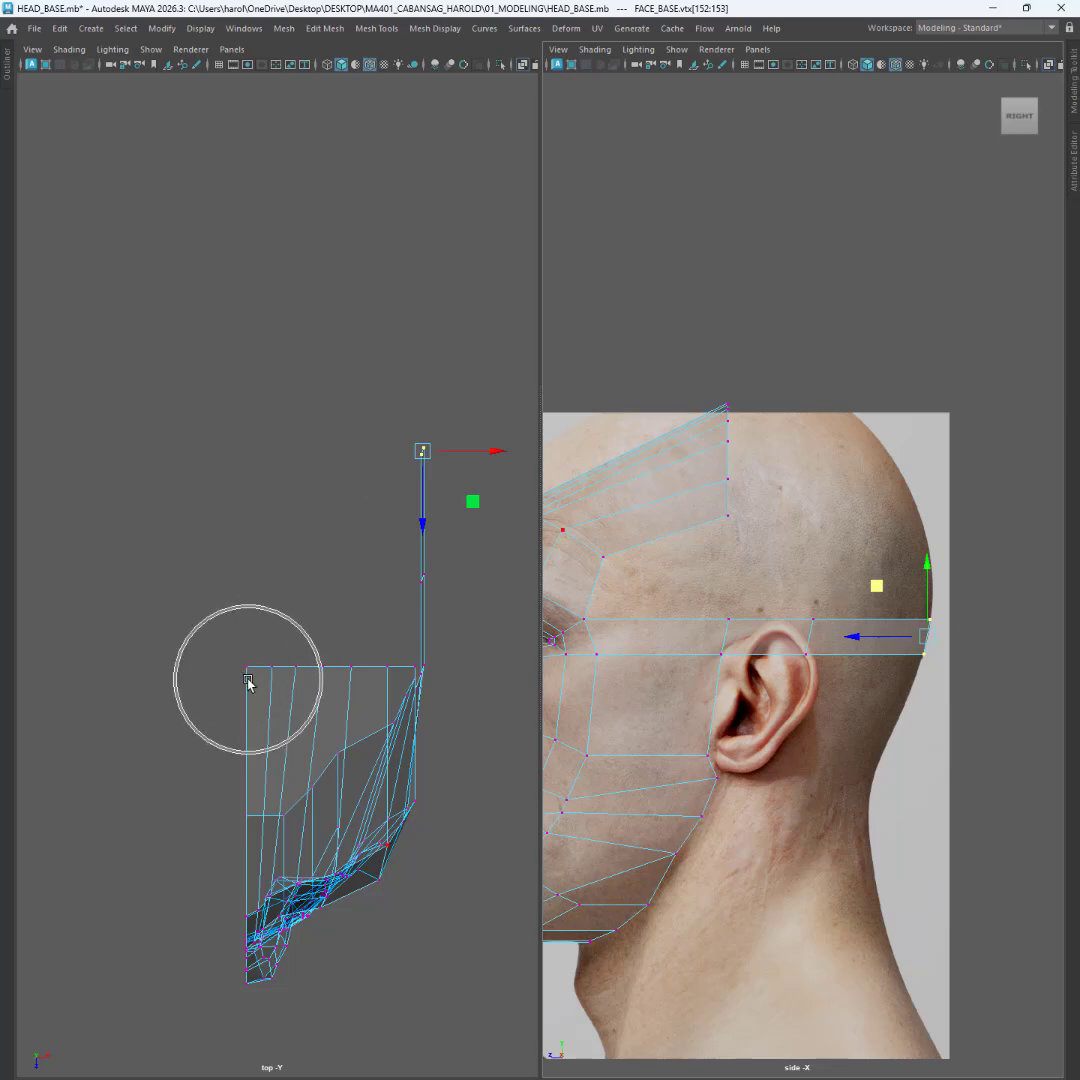
left_click_drag(226, 640, 294, 528)
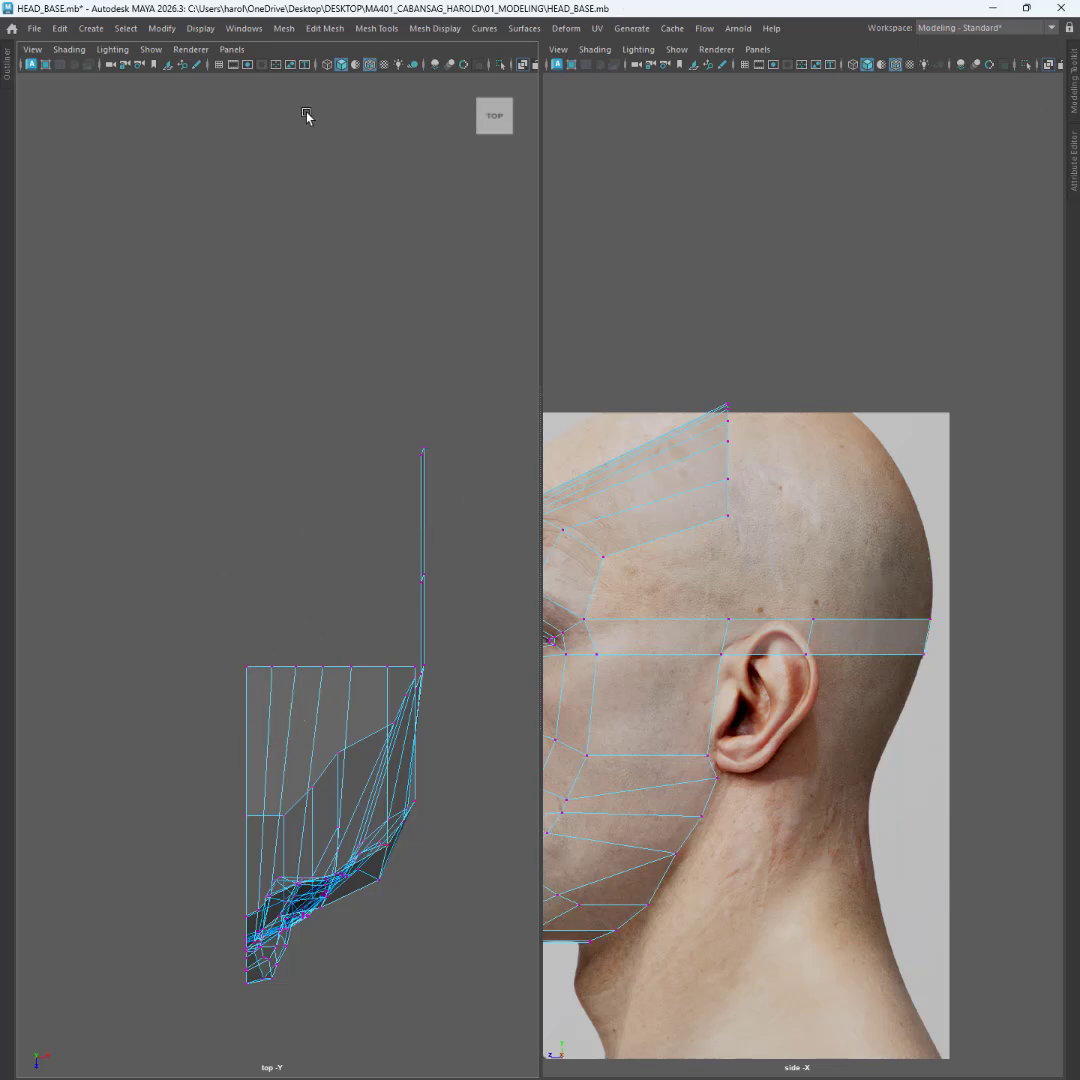
key("ctrl+space")
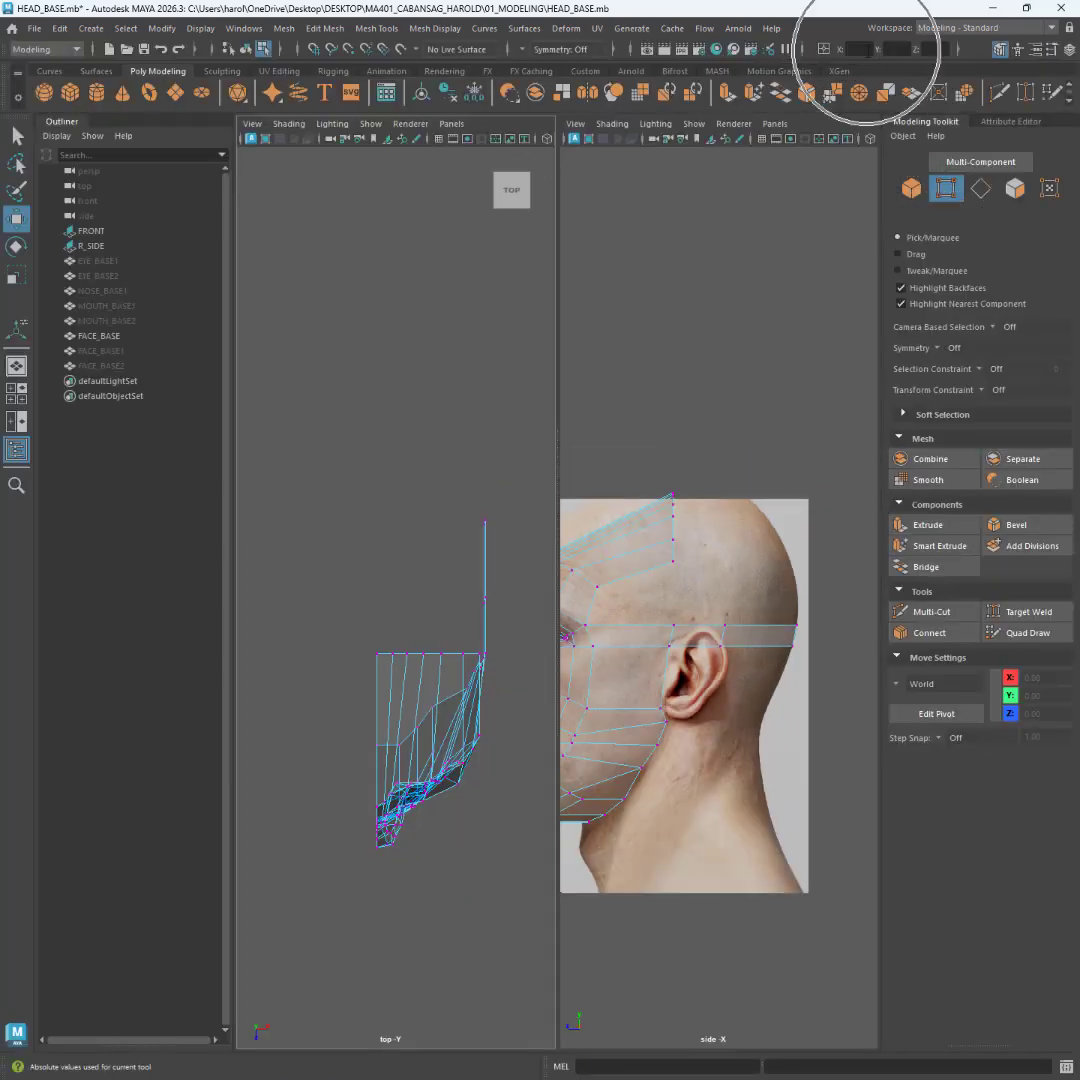
left_click_drag(452, 505, 509, 546)
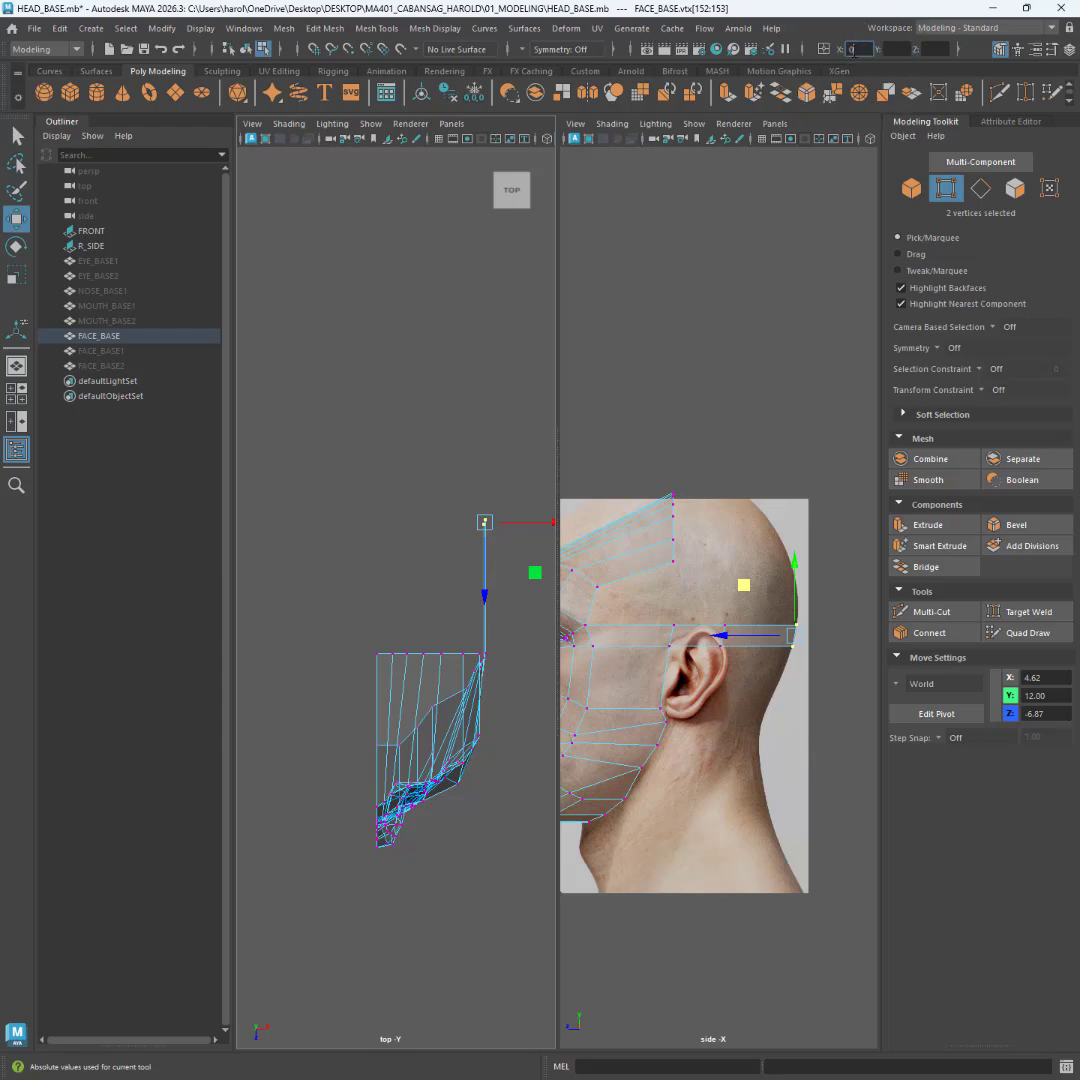
key("Return")
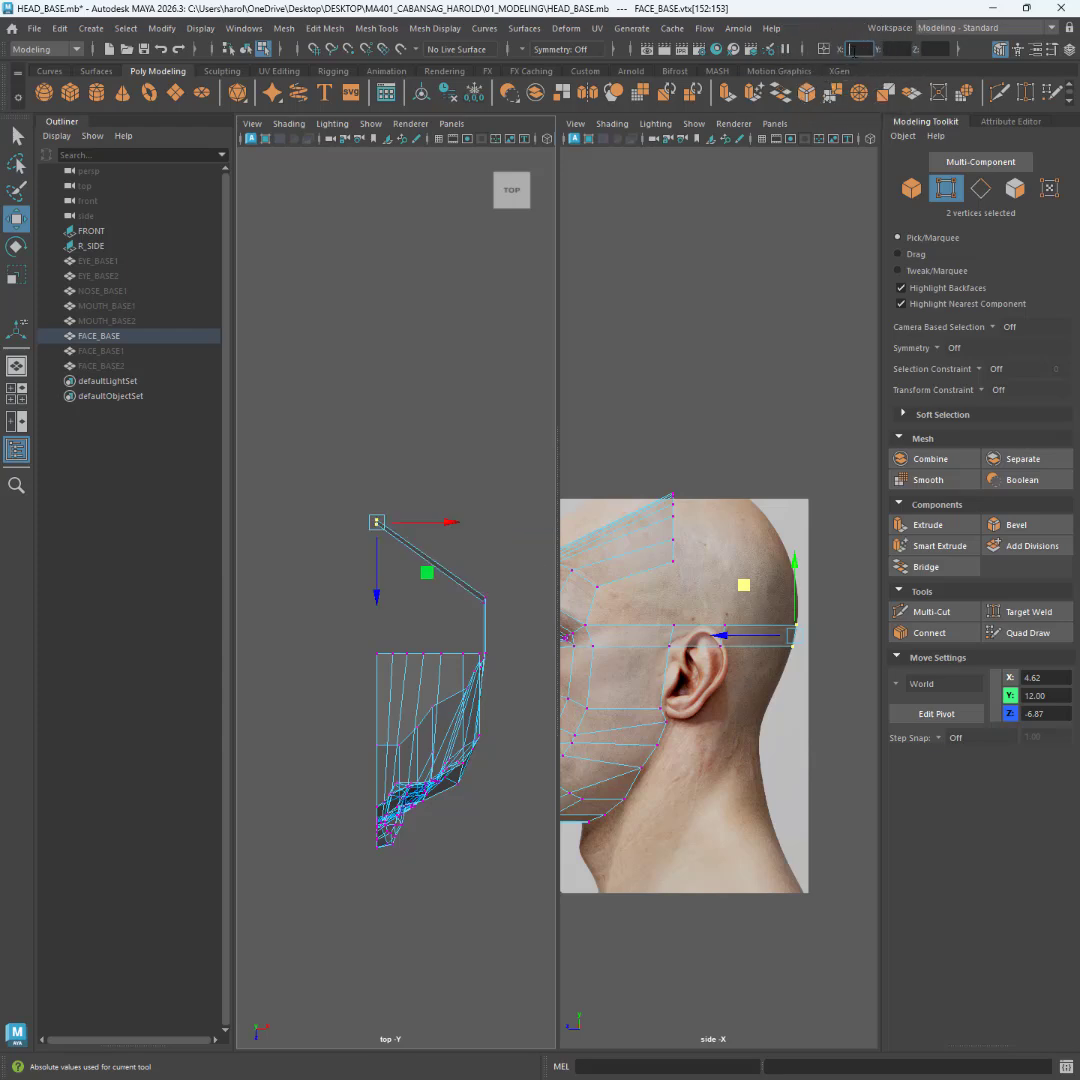
- Examine the undivided rear strip in an enlarged top view against the inner vertices along the forehead section's rear border
scroll(395, 607, "up", 4)
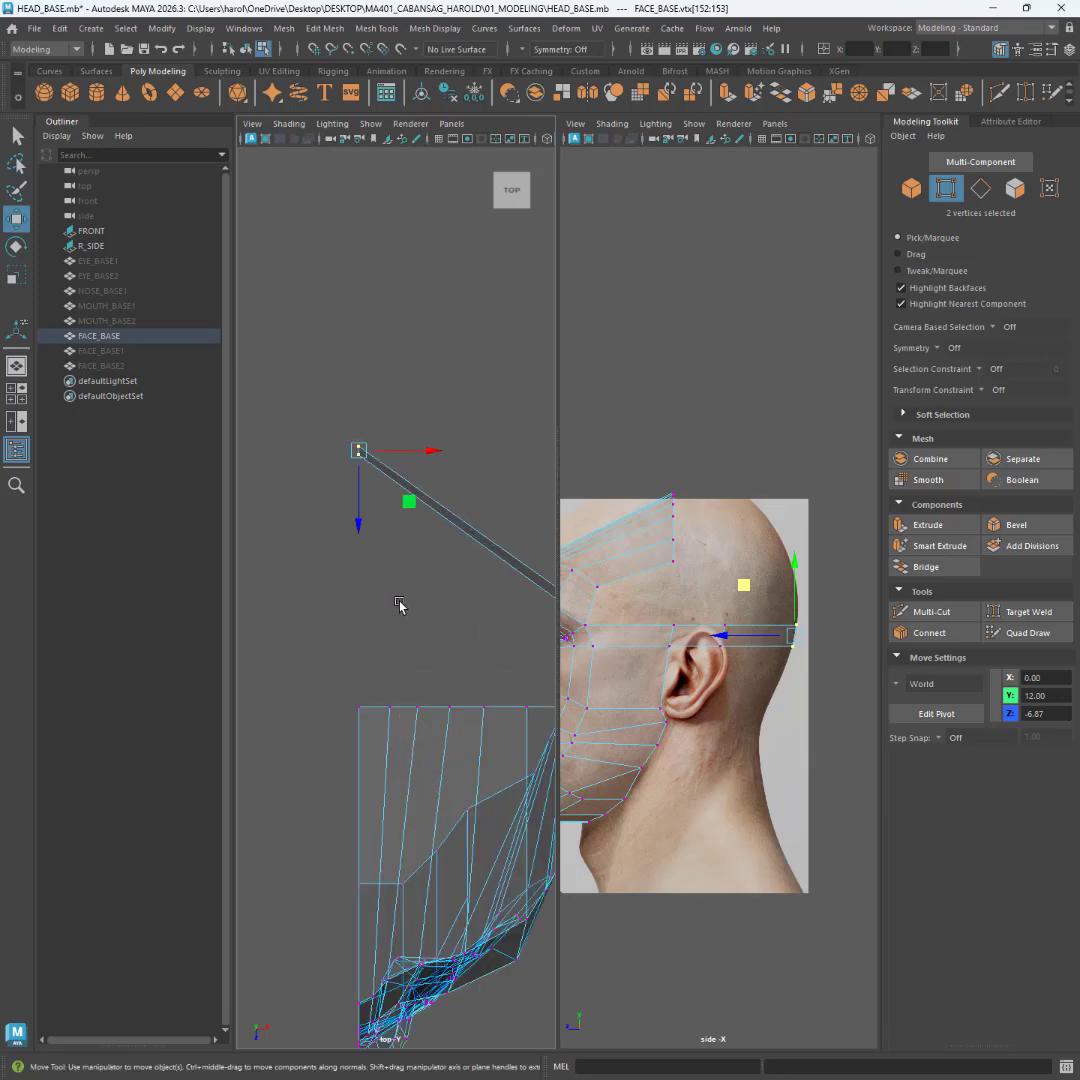
middle_click_drag(360, 612, 378, 463, "alt")
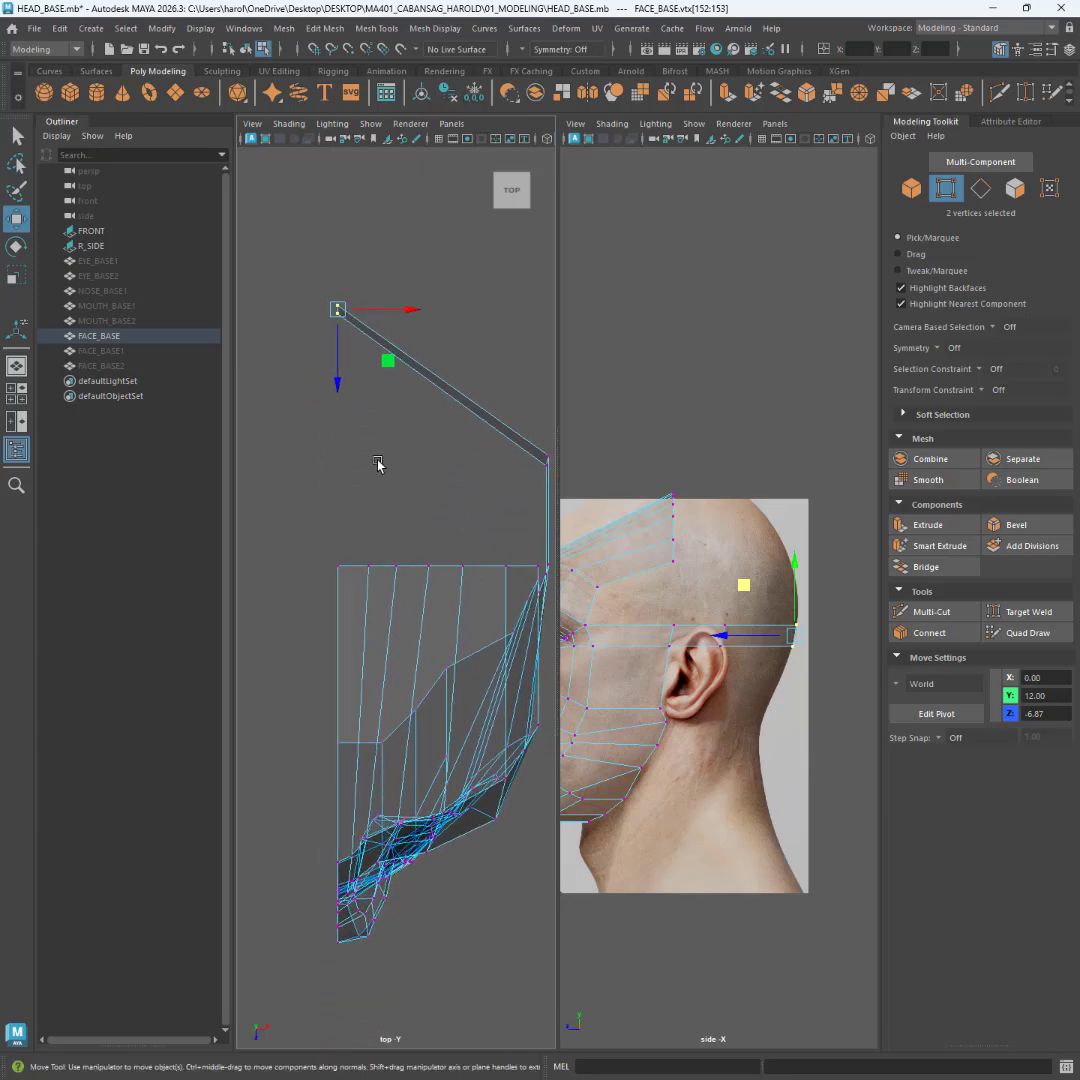
key("ctrl+space")
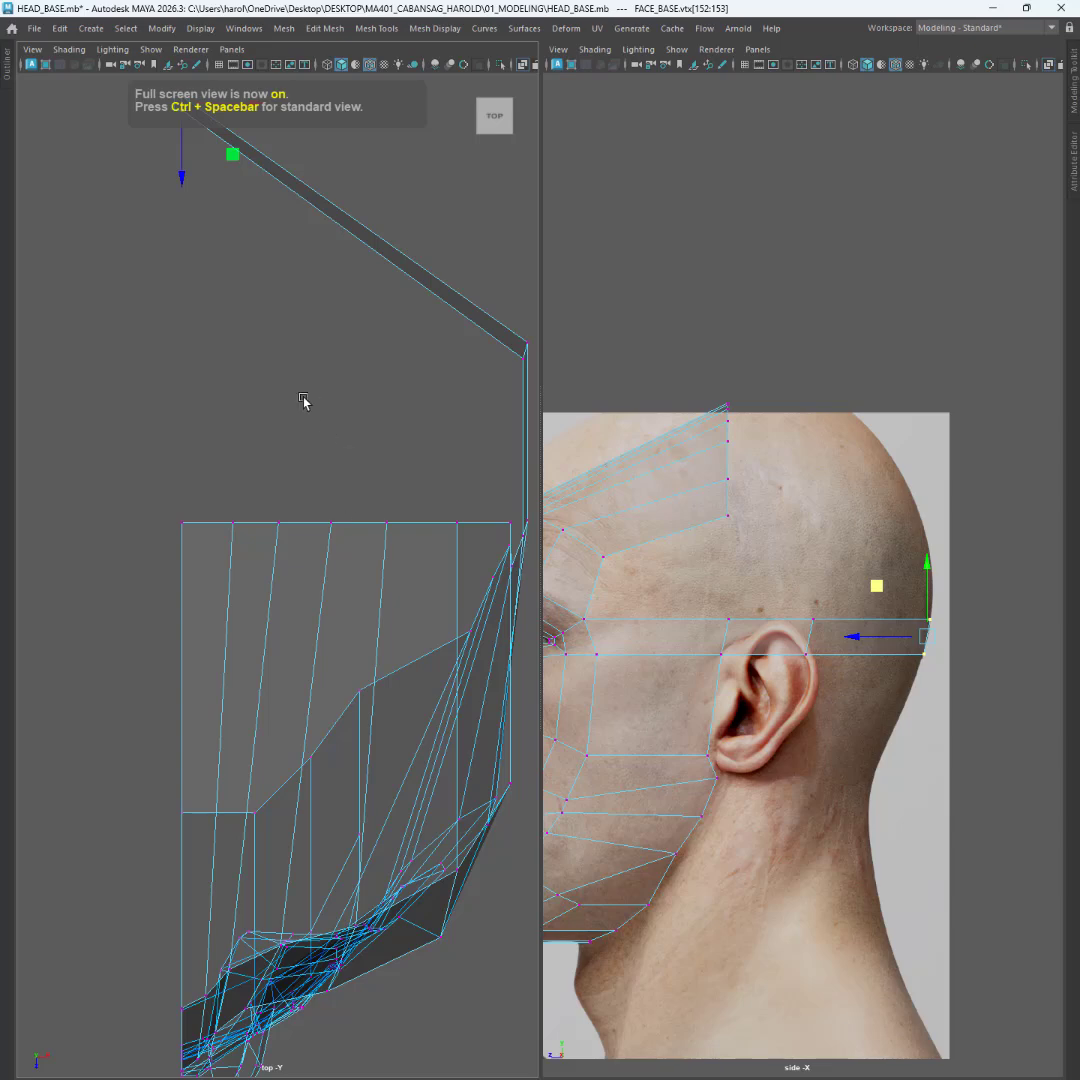
key("space")
scroll(557, 458, "down", 5)
scroll(557, 458, "up", 2)
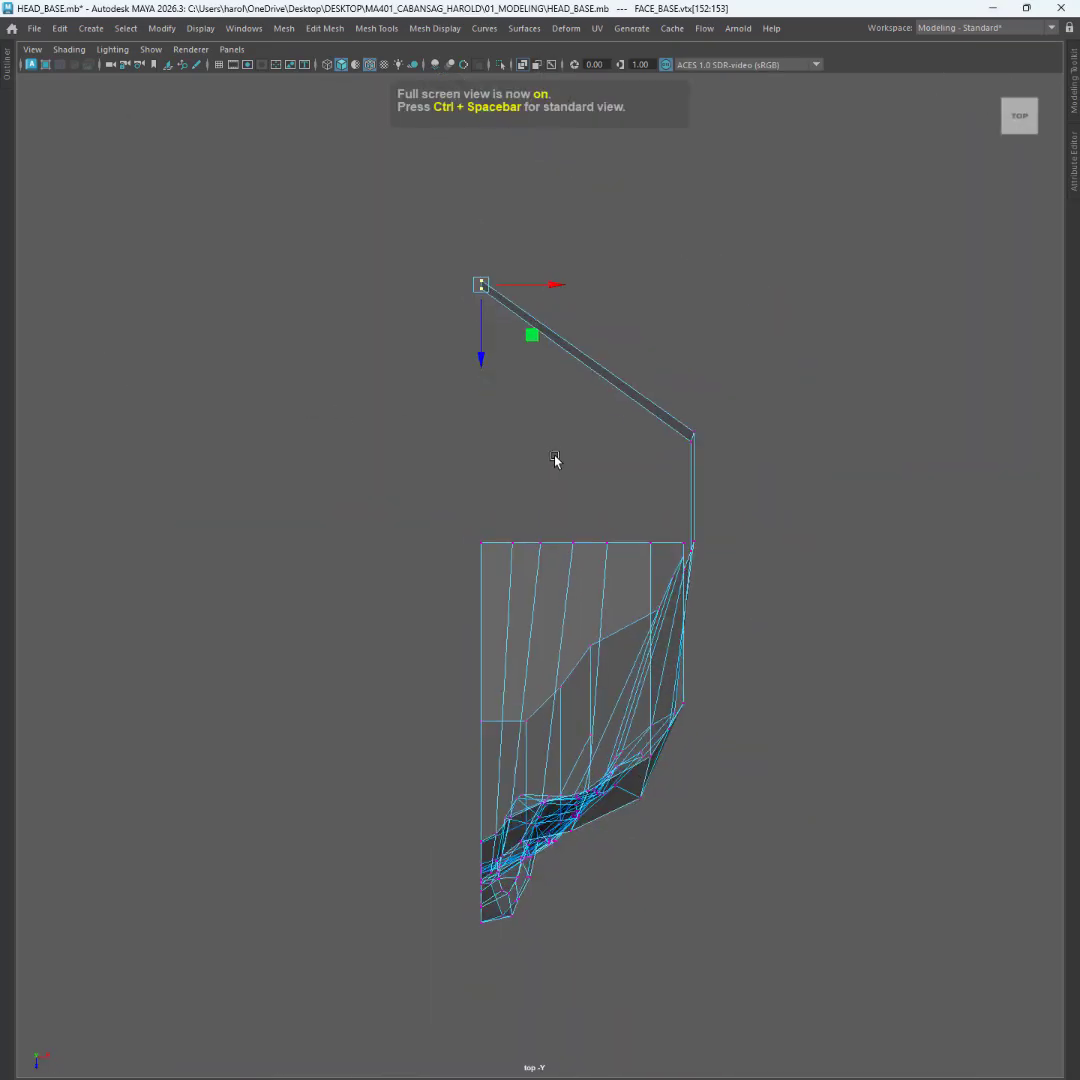
scroll(555, 458, "up", 3)
middle_click_drag(552, 448, 529, 483, "alt")
left_click(482, 398)
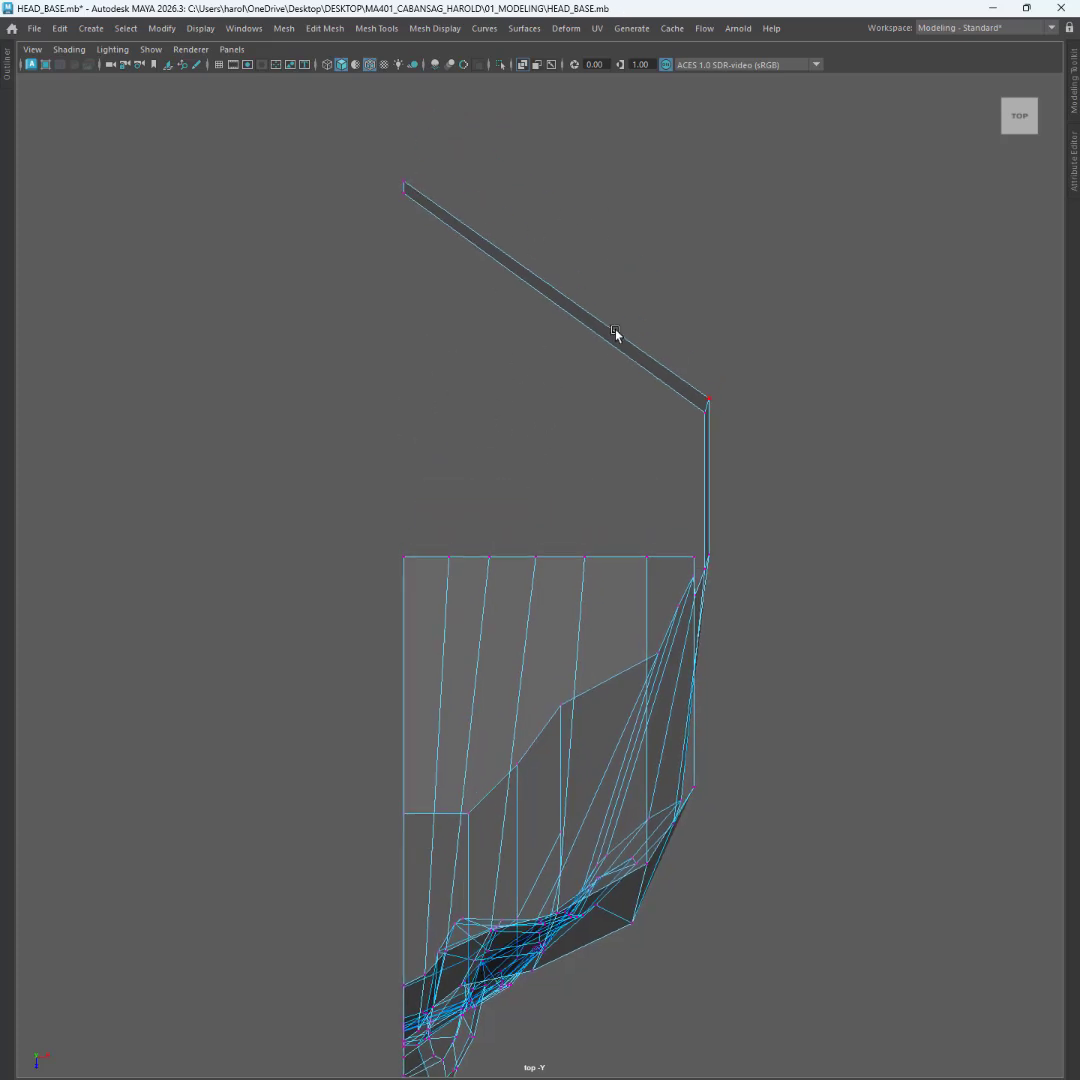
left_click(550, 309)
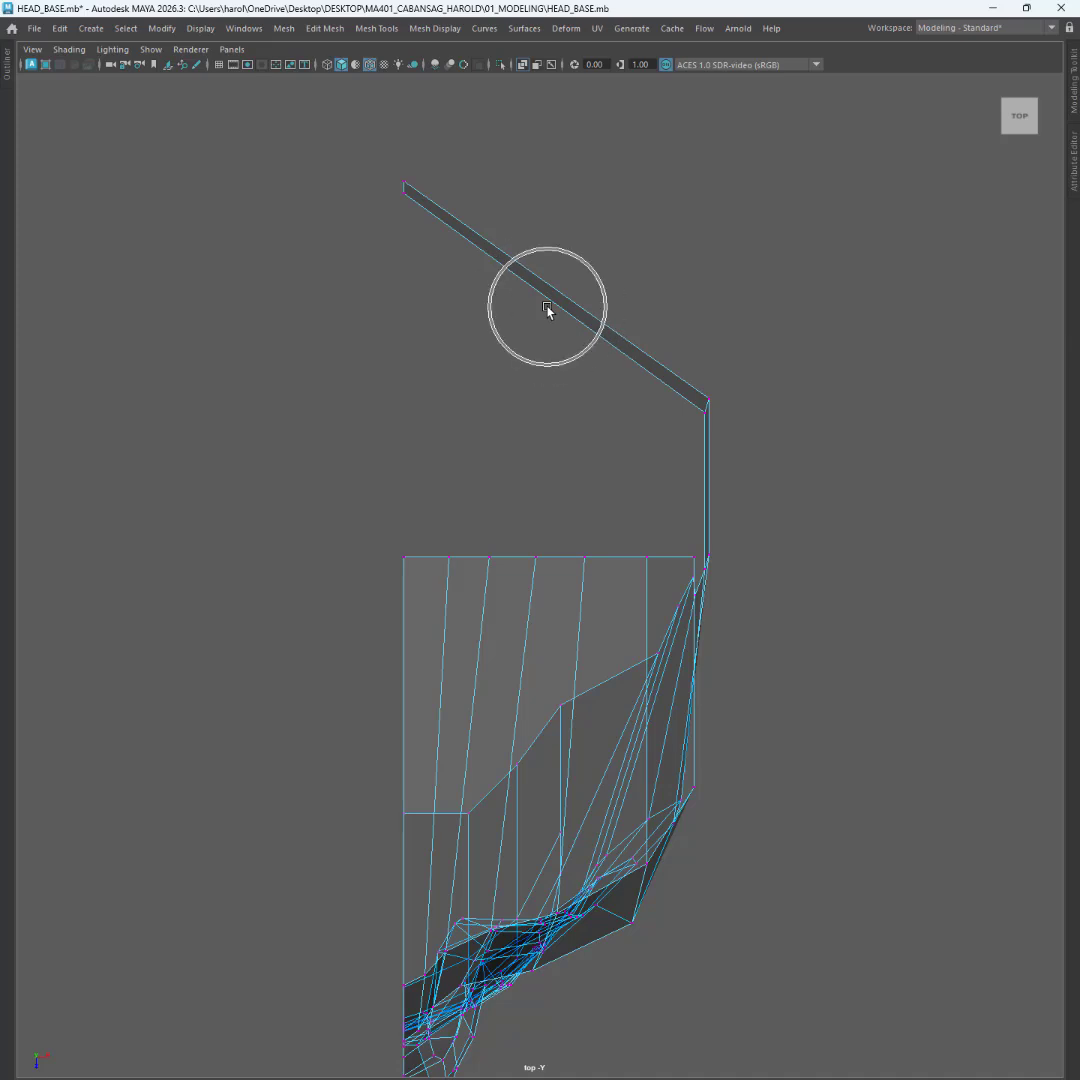
left_click(547, 310)
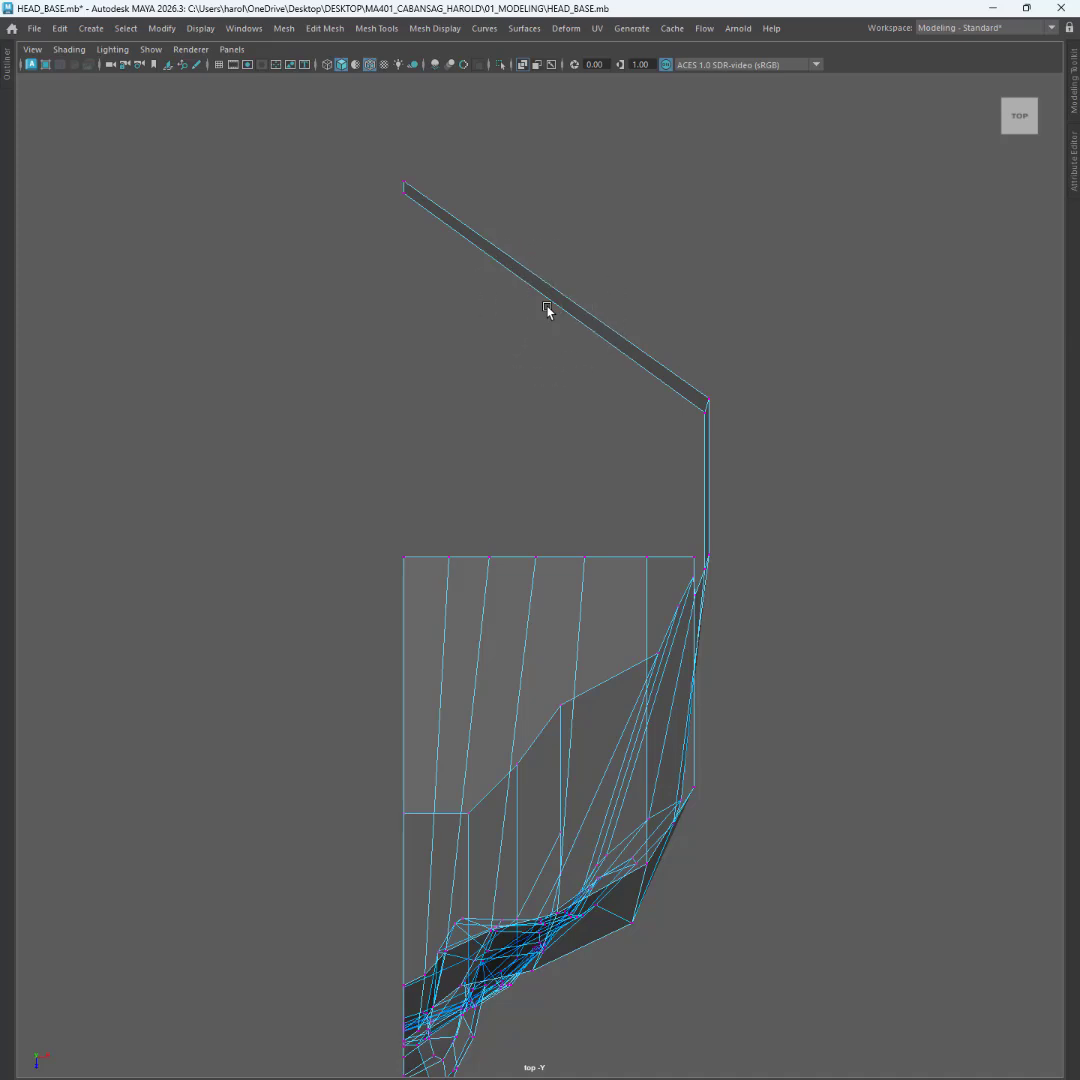
left_click(546, 294)
left_click(610, 370)
left_click(609, 372)
left_click(648, 553)
left_click(588, 554)
left_click(533, 551)
left_click(448, 549)
left_click_drag(429, 538, 663, 577)
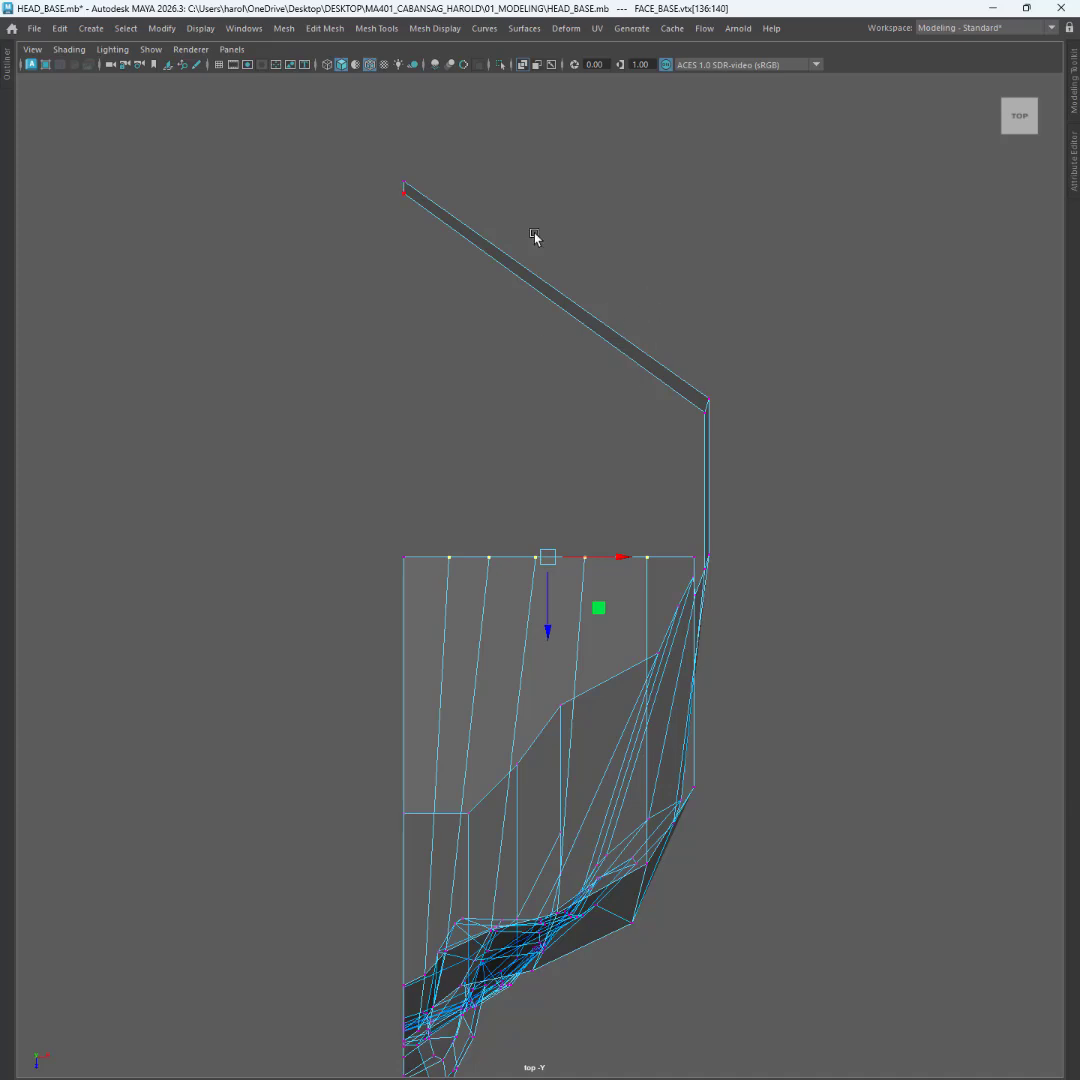
left_click(531, 285)
left_click(594, 228)
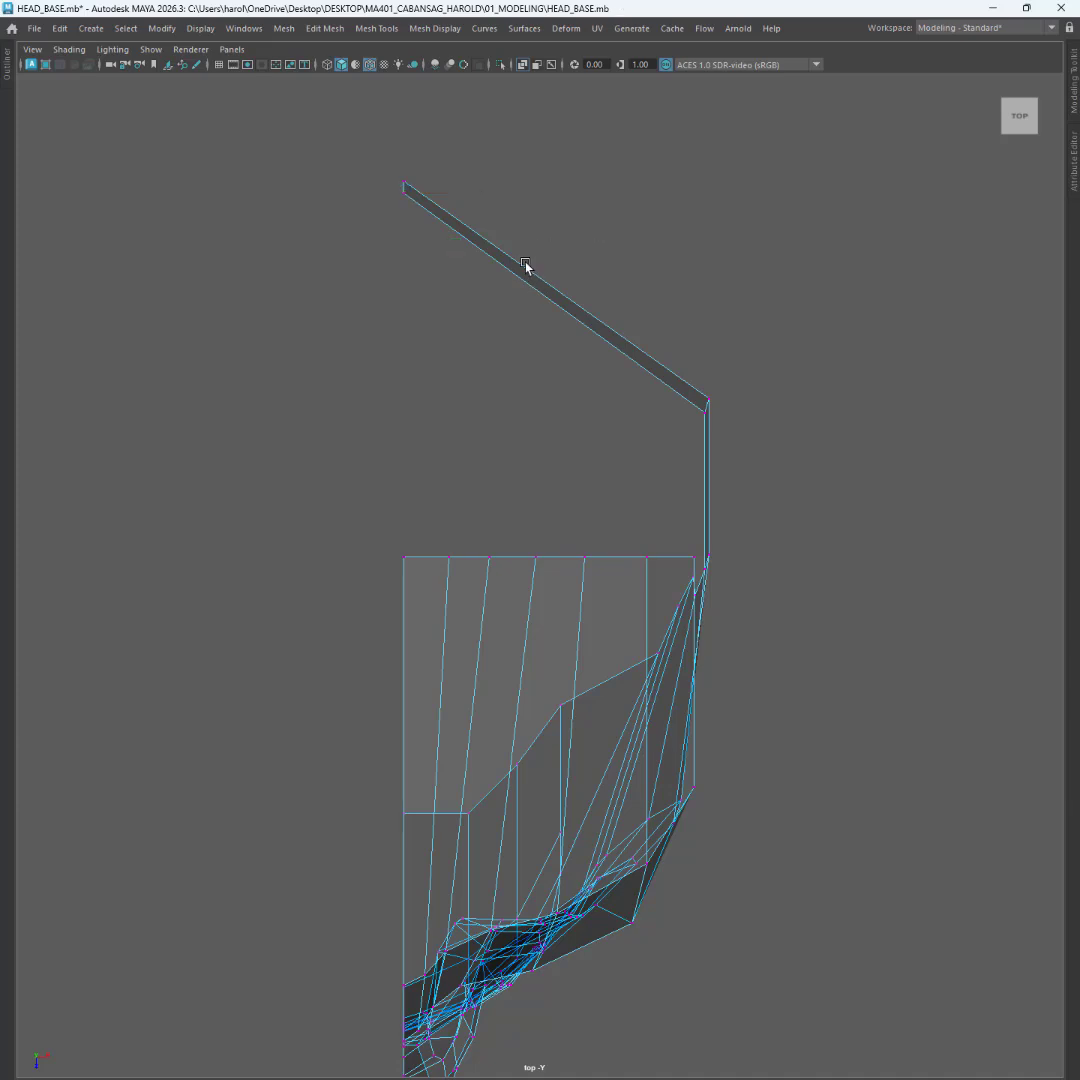
- Select the two long edges of the diagonal strip that runs from behind the ear to the centre line
right_click(521, 271)
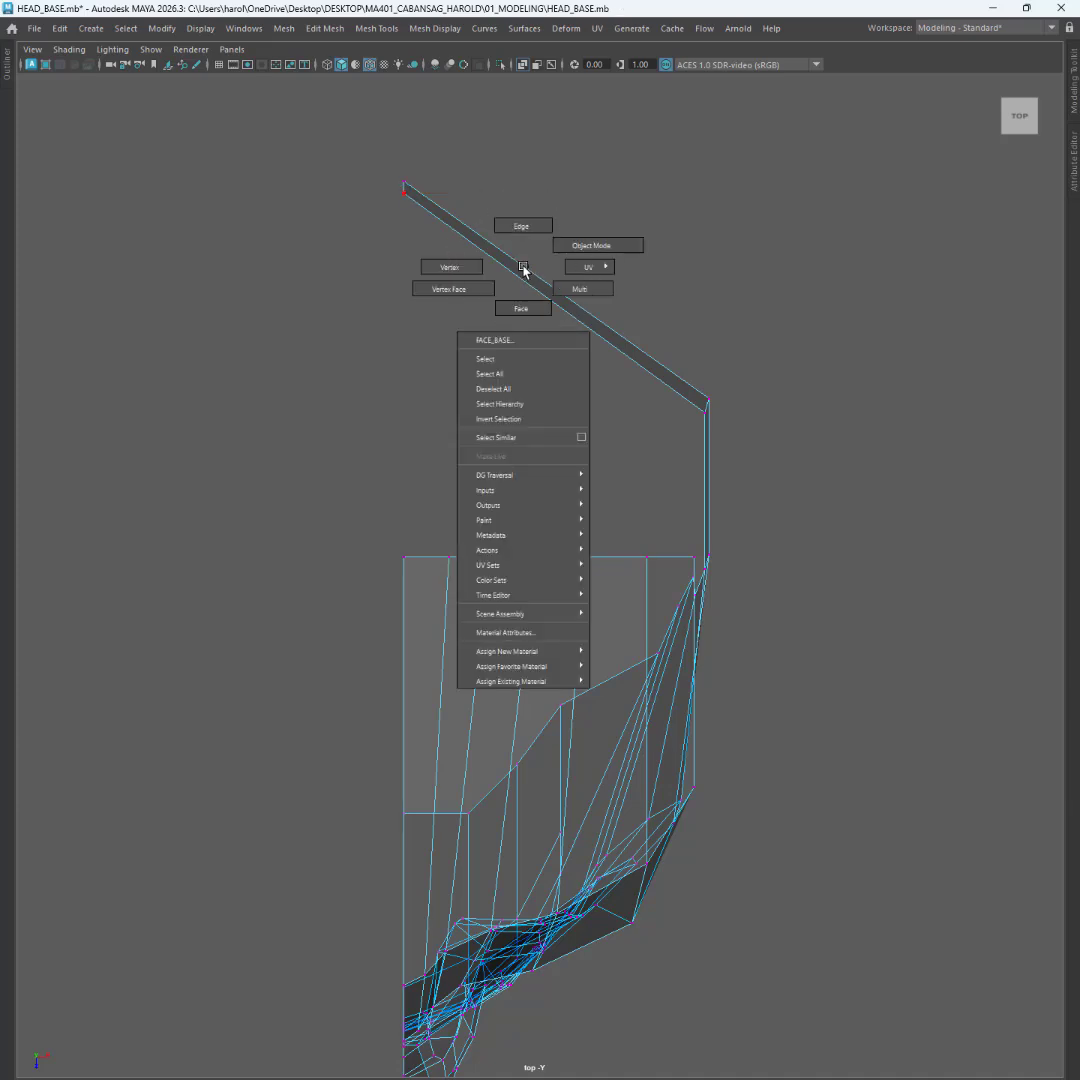
right_click_drag(524, 270, 524, 228)
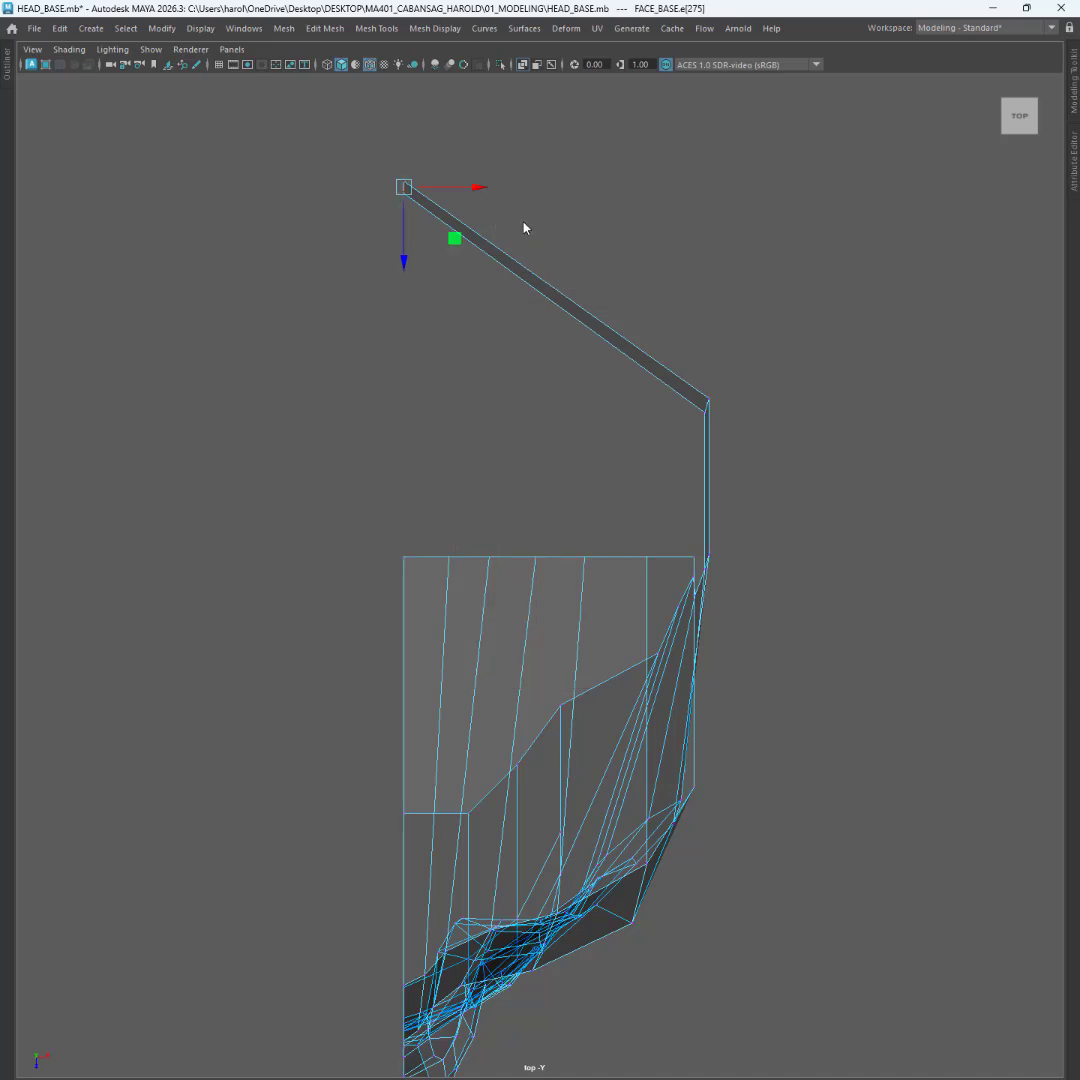
left_click(552, 218)
left_click_drag(547, 208, 502, 364)
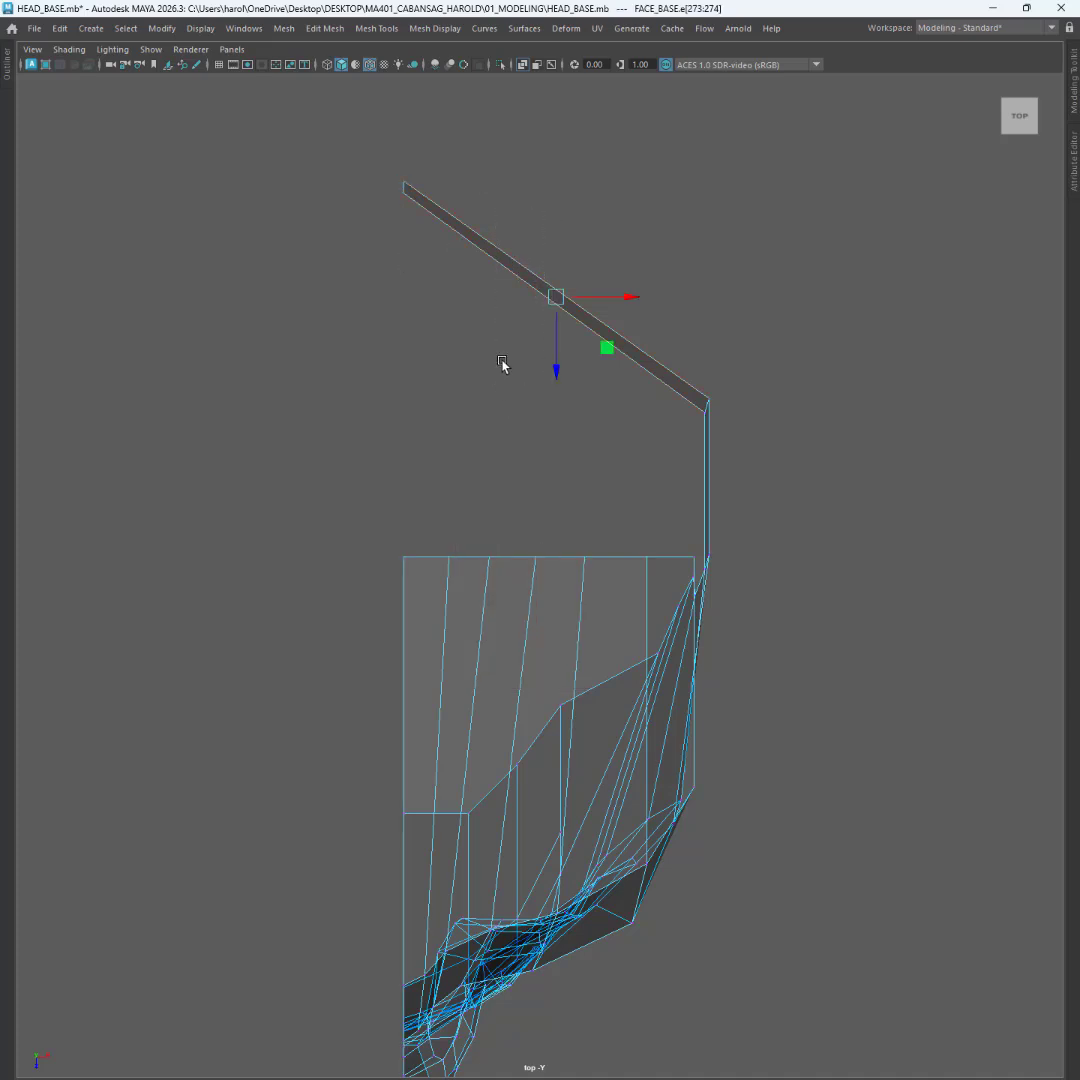
right_click(515, 275, "shift")
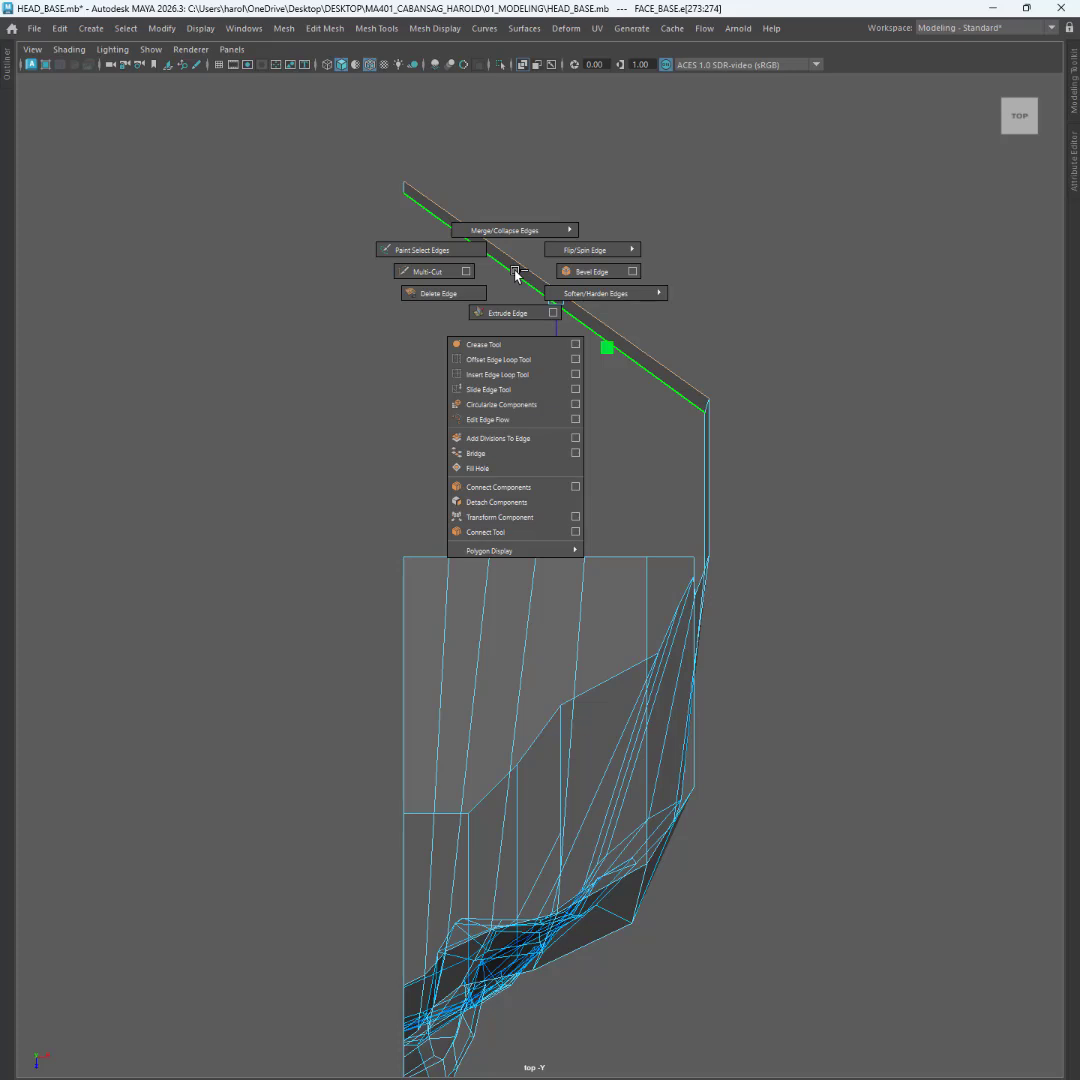
left_click(575, 488)
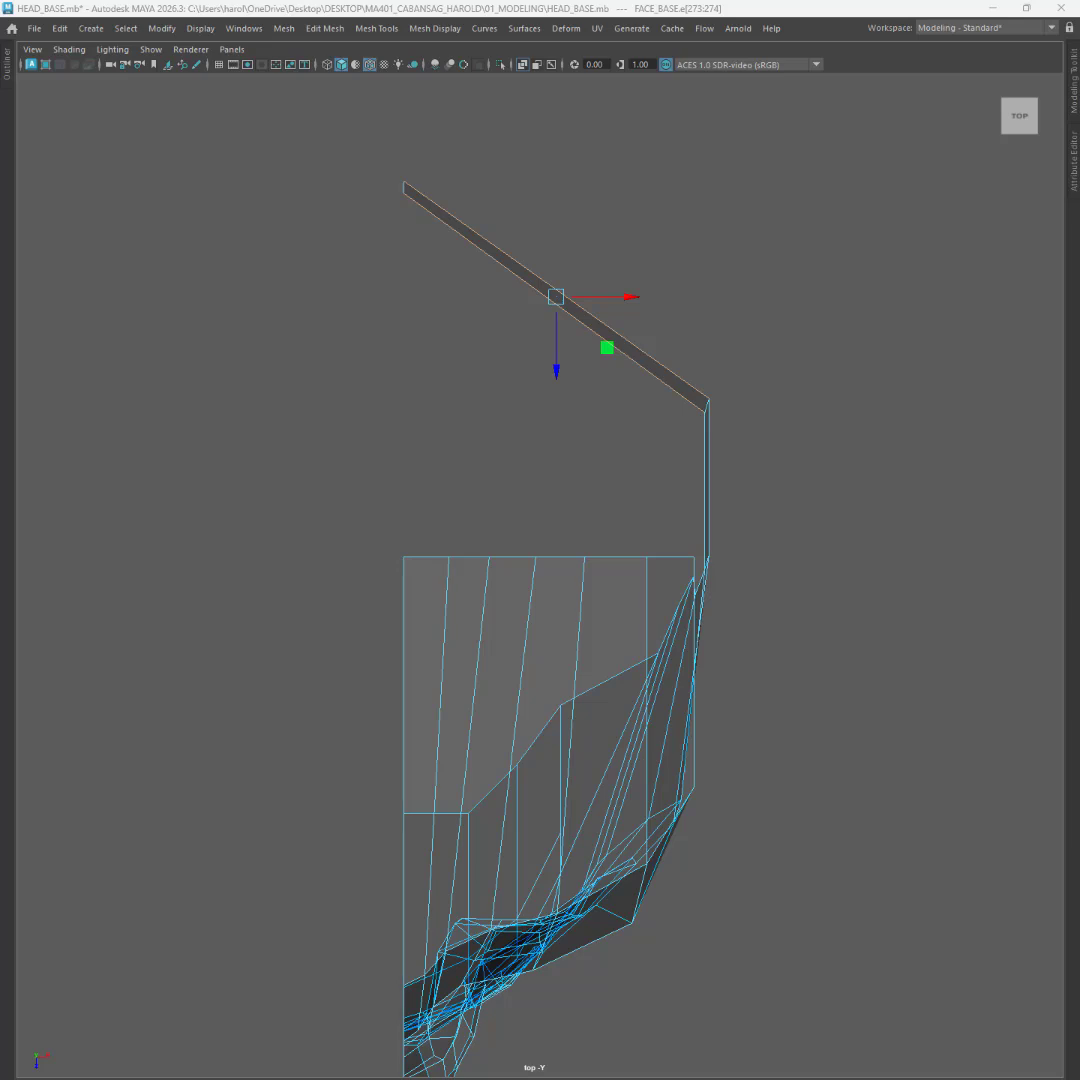
right_click(510, 228)
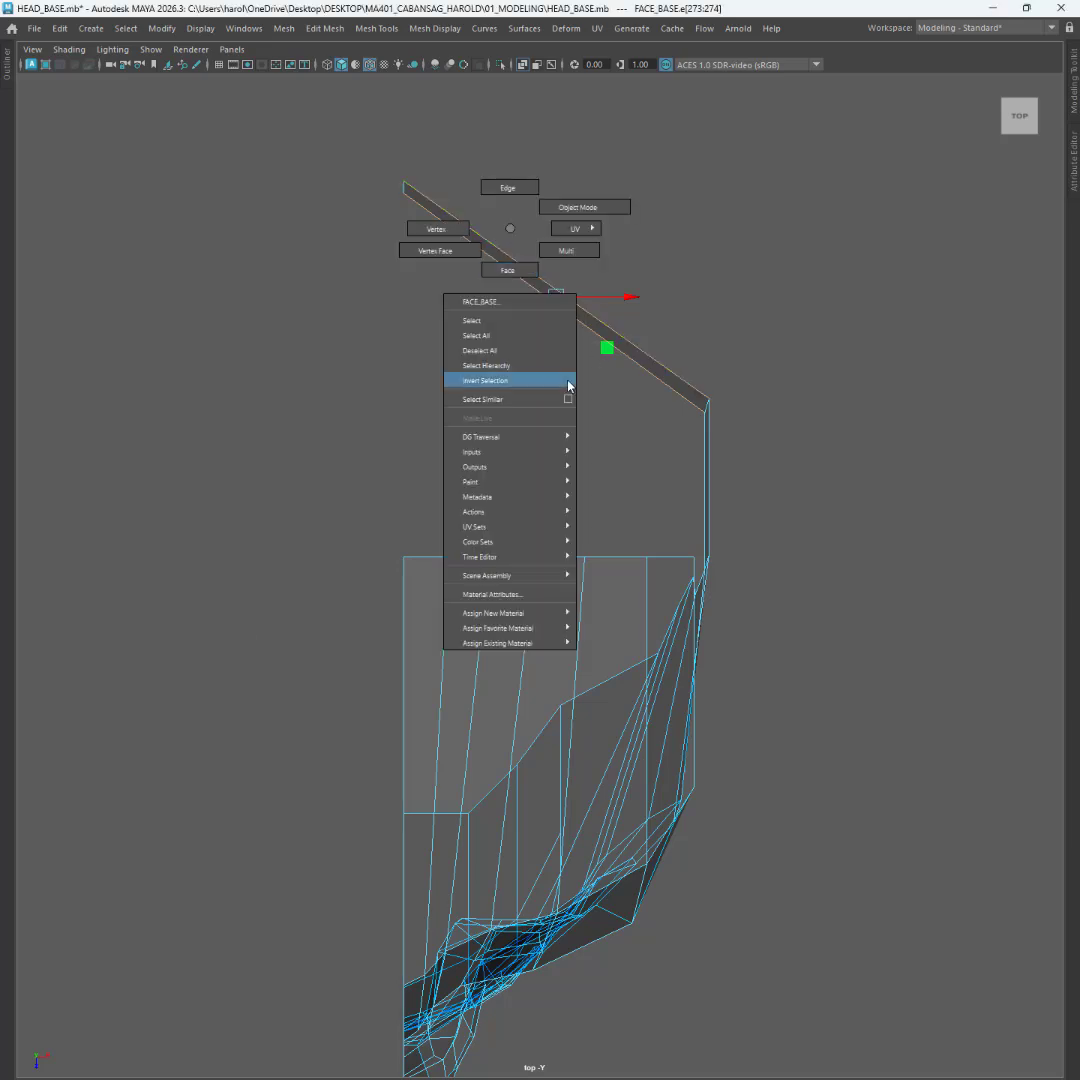
right_click_drag(527, 373, 511, 232)
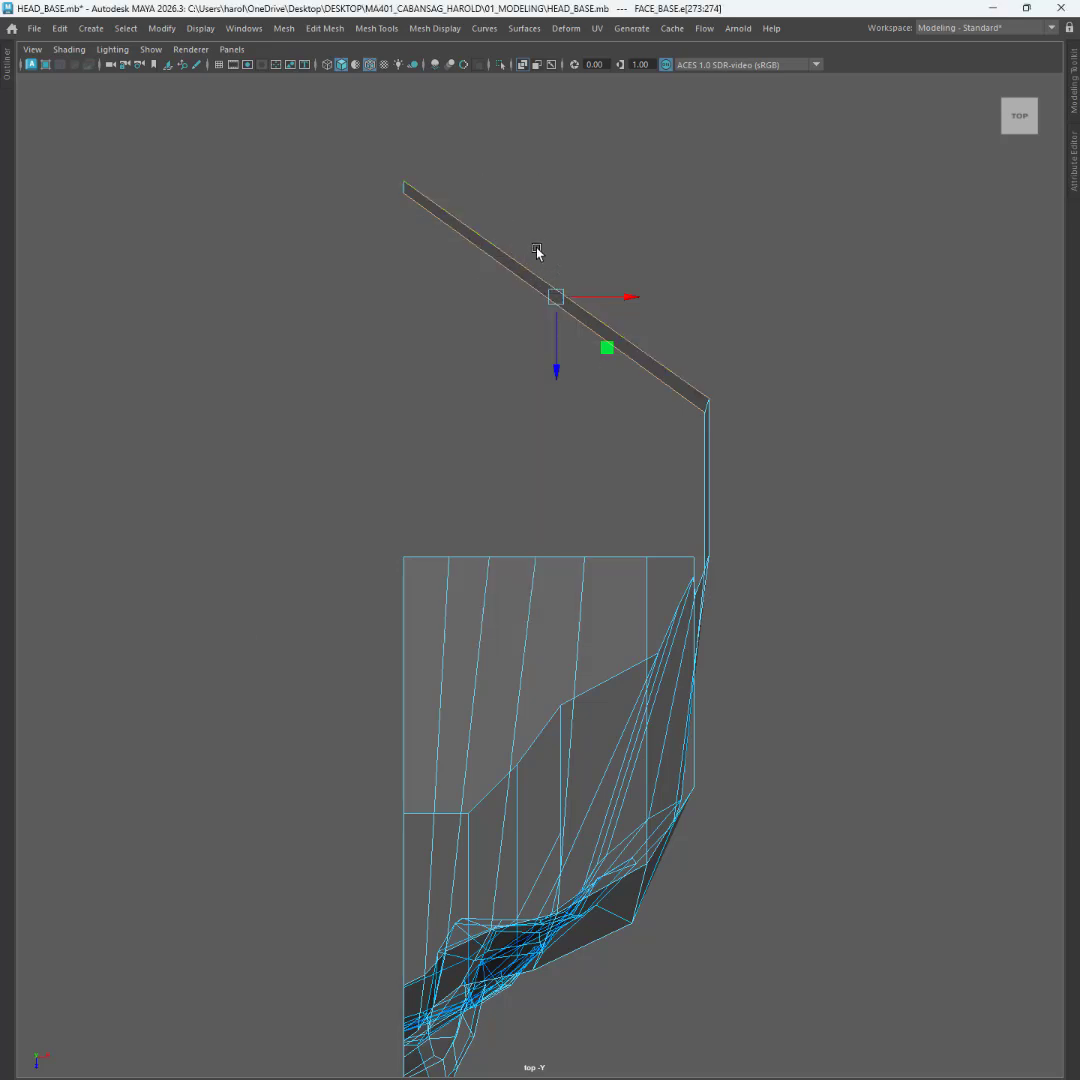
- Divide the diagonal rear strip crosswise with the Connect tool set to 5 segments
right_click(541, 268, "shift")
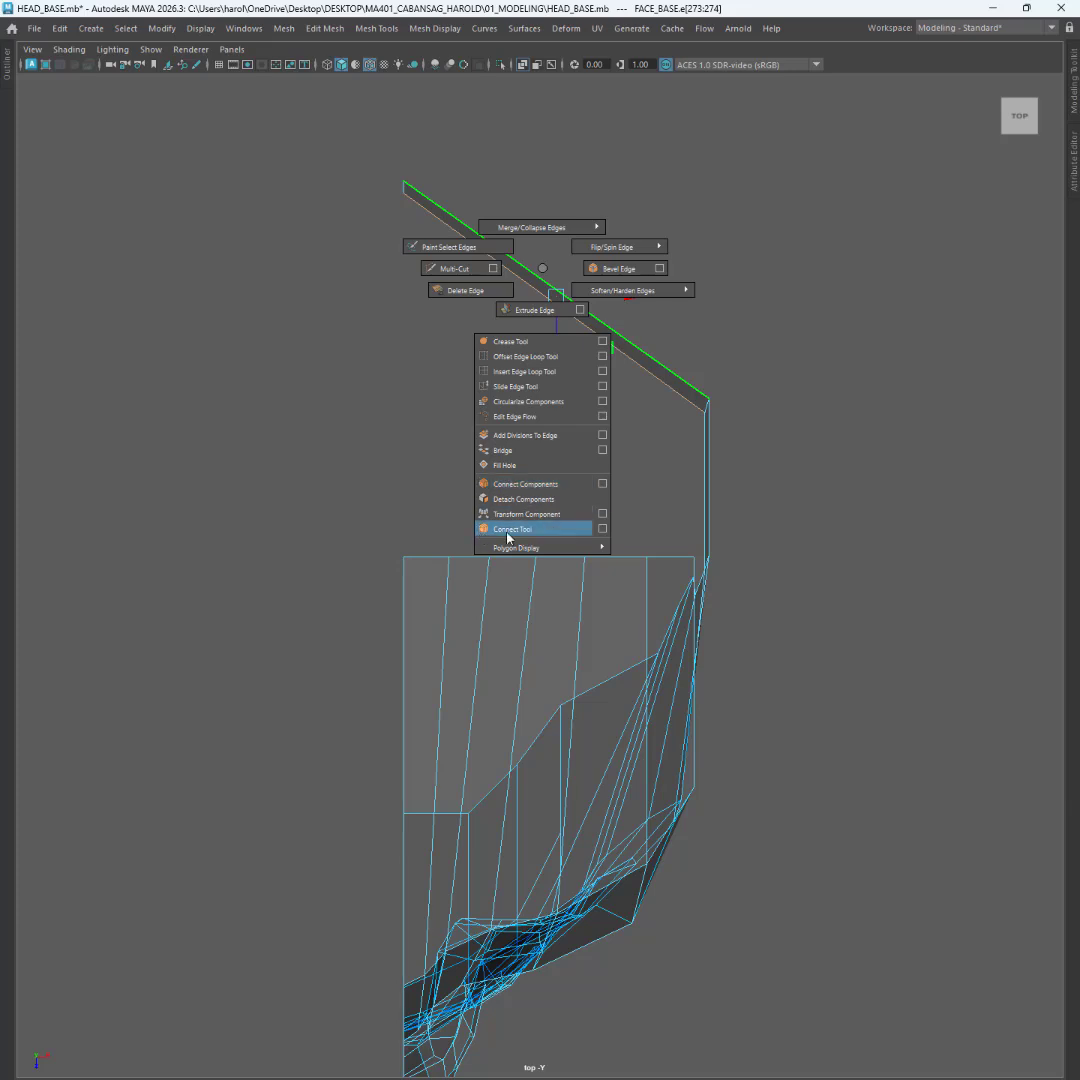
left_click(603, 529)
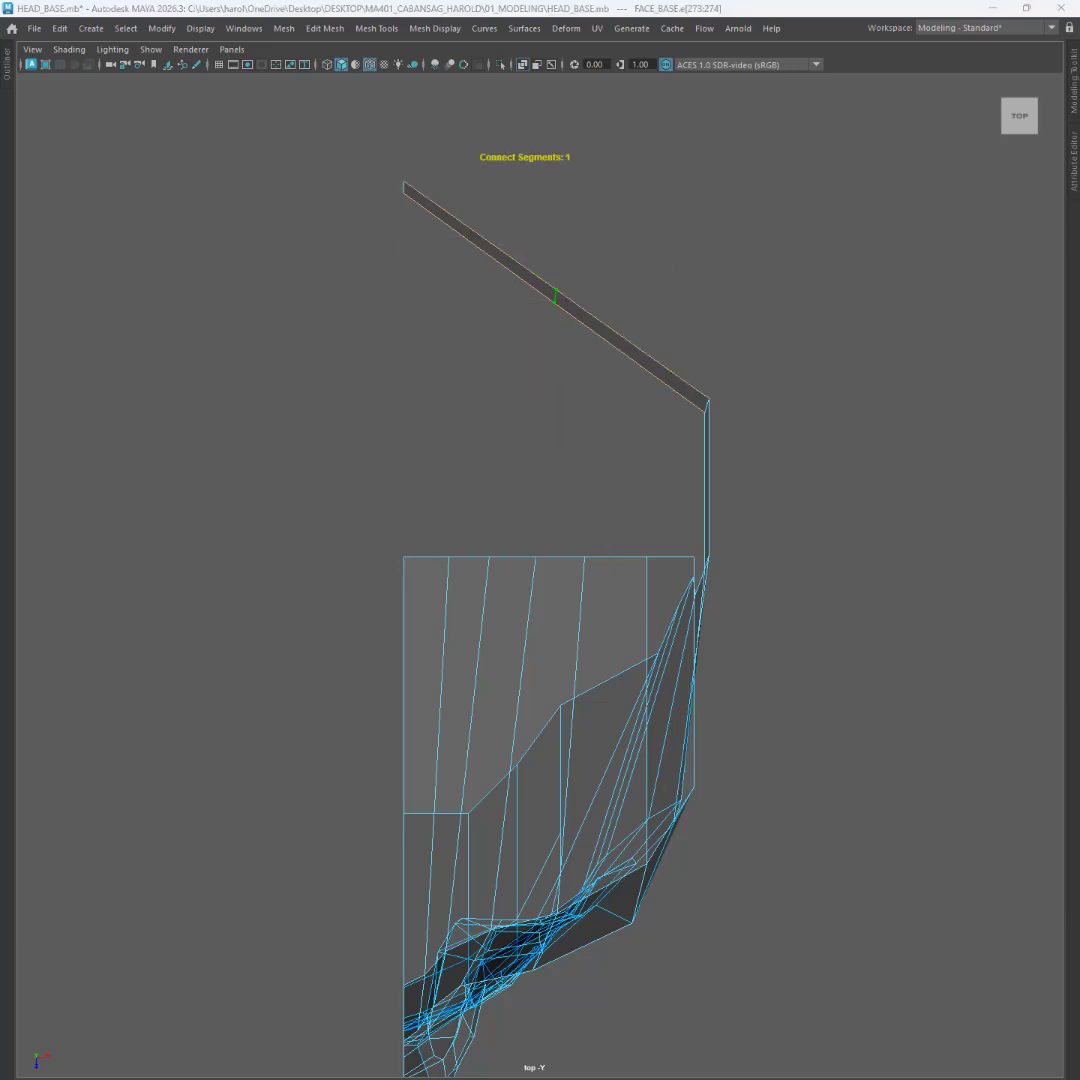
left_click_drag(488, 613, 811, 312)
left_click(820, 464)
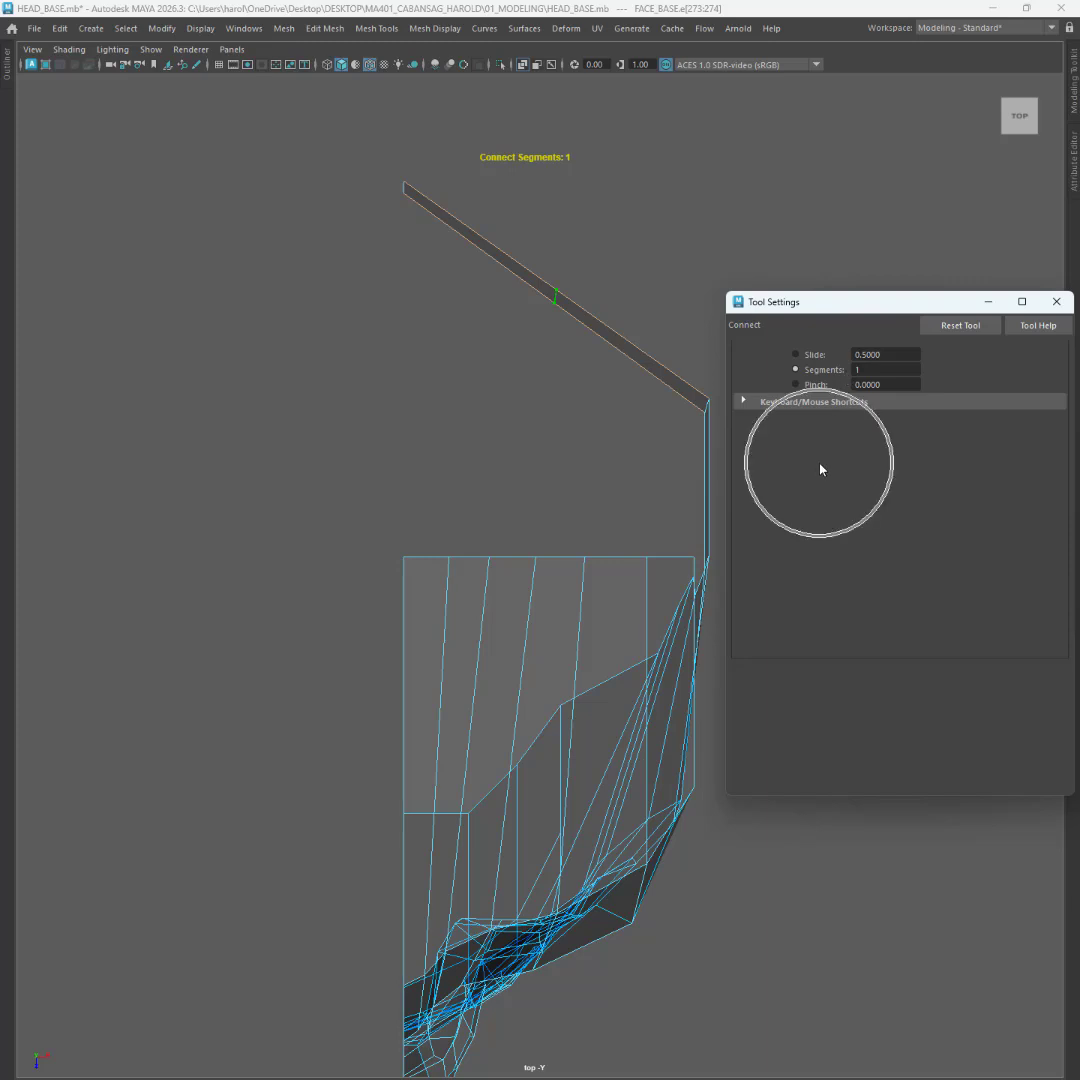
left_click_drag(864, 308, 905, 286)
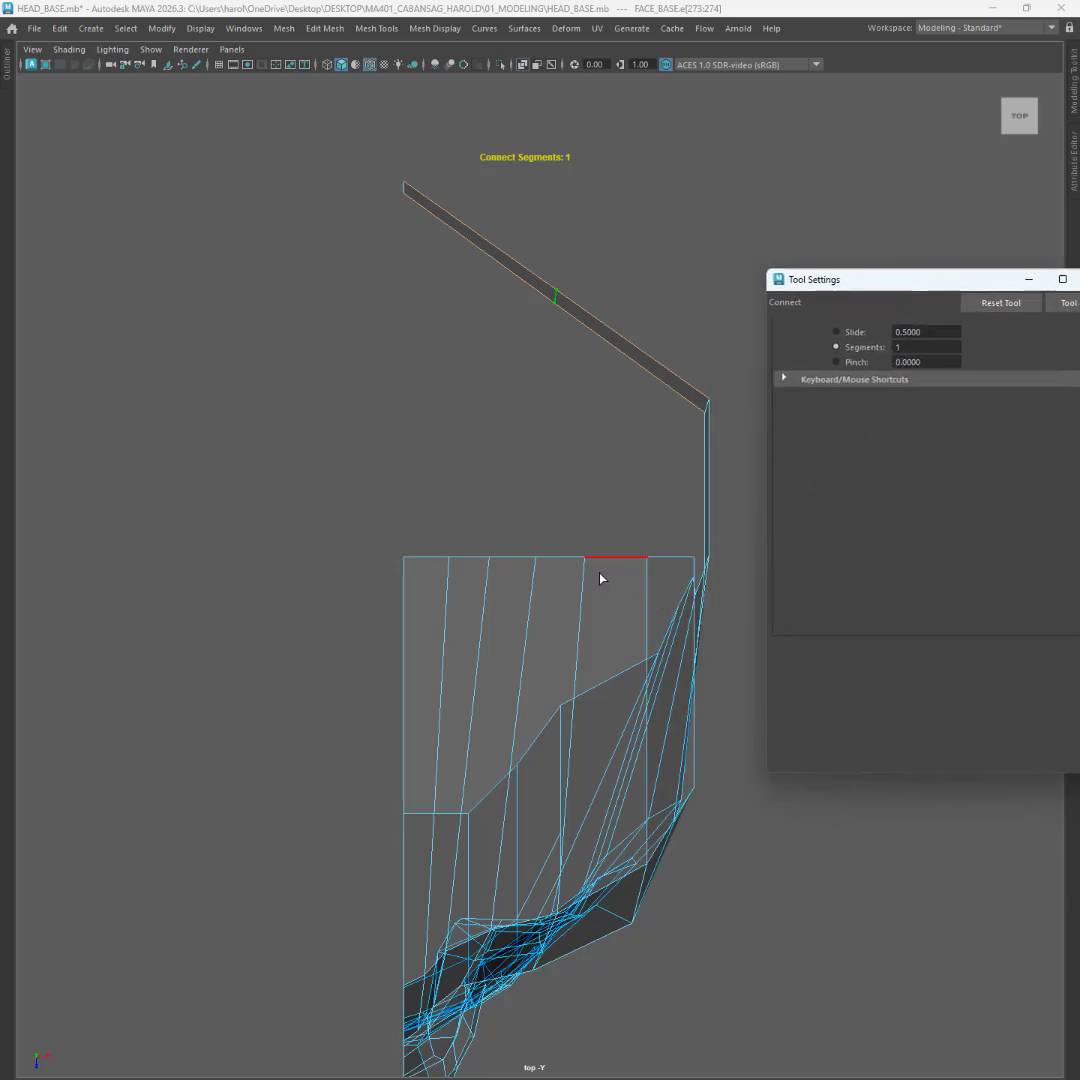
left_click(924, 347)
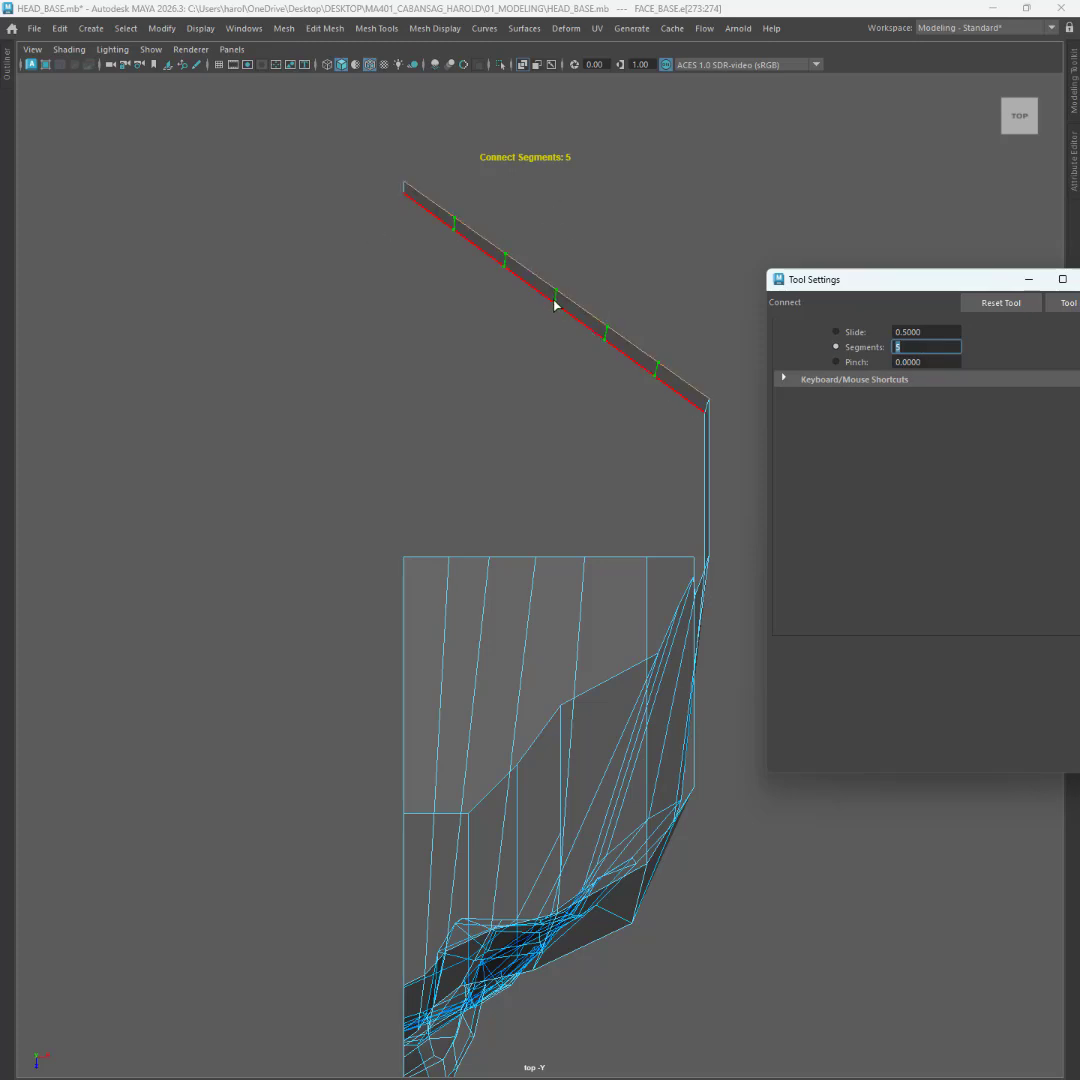
left_click_drag(848, 287, 793, 278)
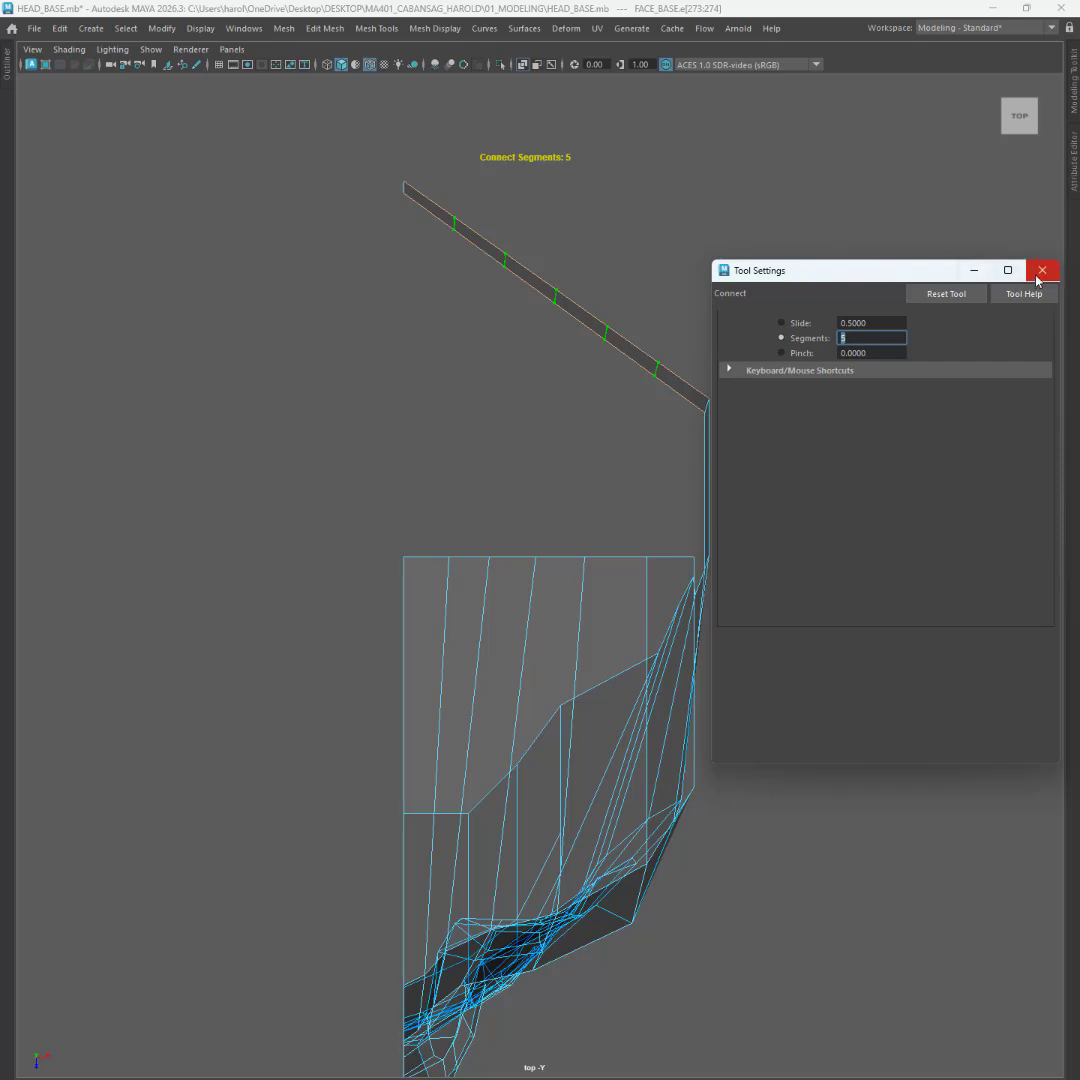
left_click(1041, 272)
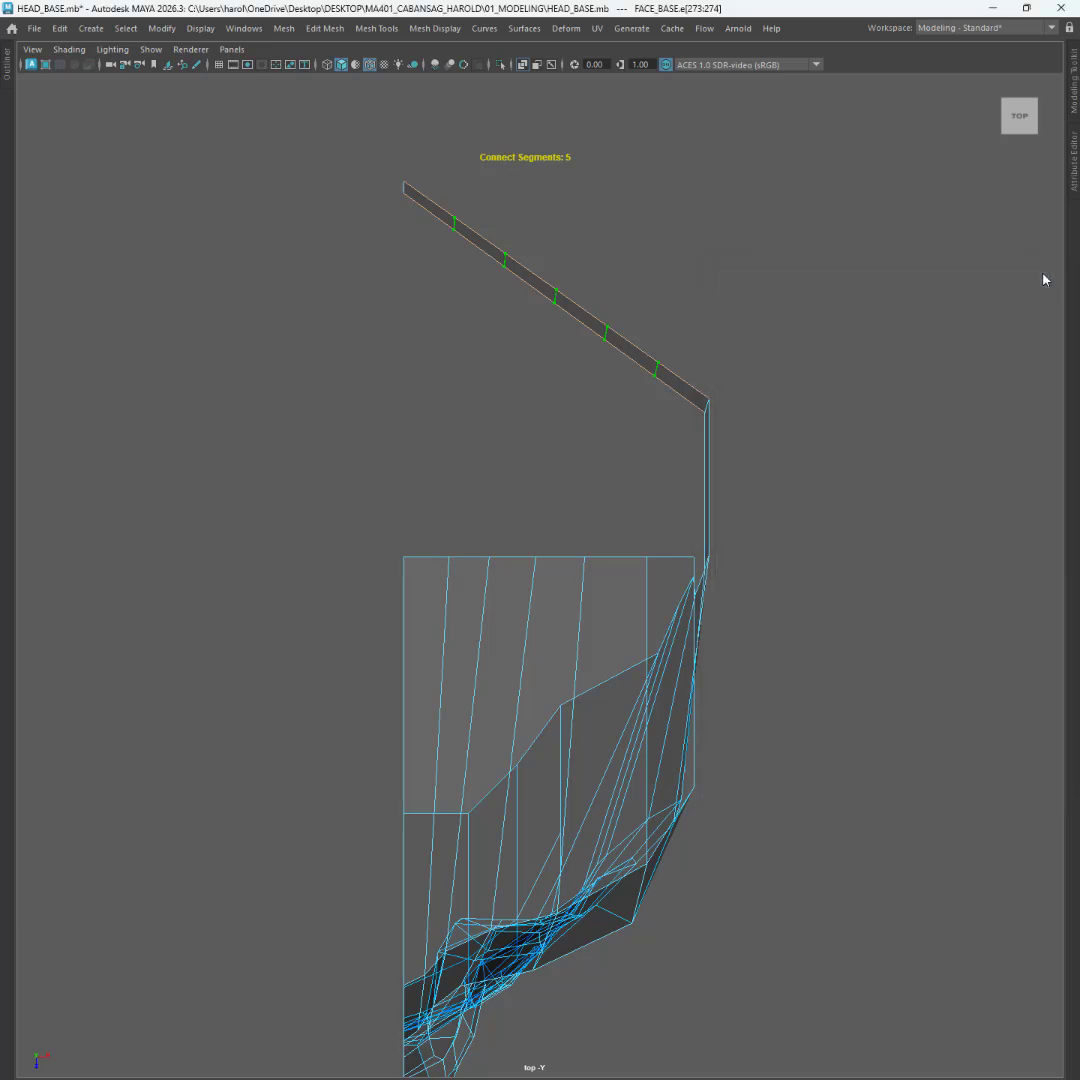
key("Return")
left_click(803, 299)
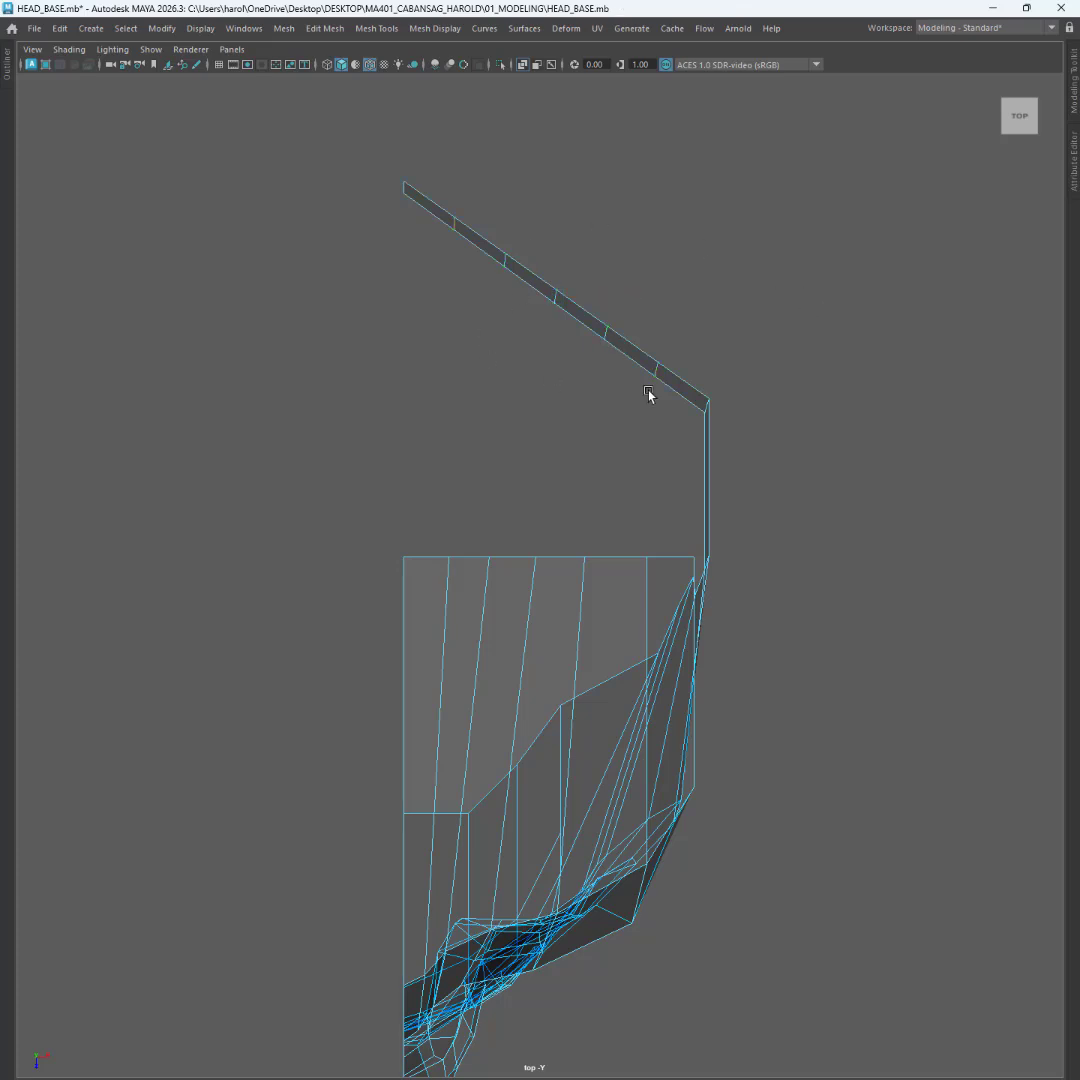
- Move the three new vertex pairs nearest the centre line backward so the inner half of the strip follows a rounded curve
right_click(549, 295)
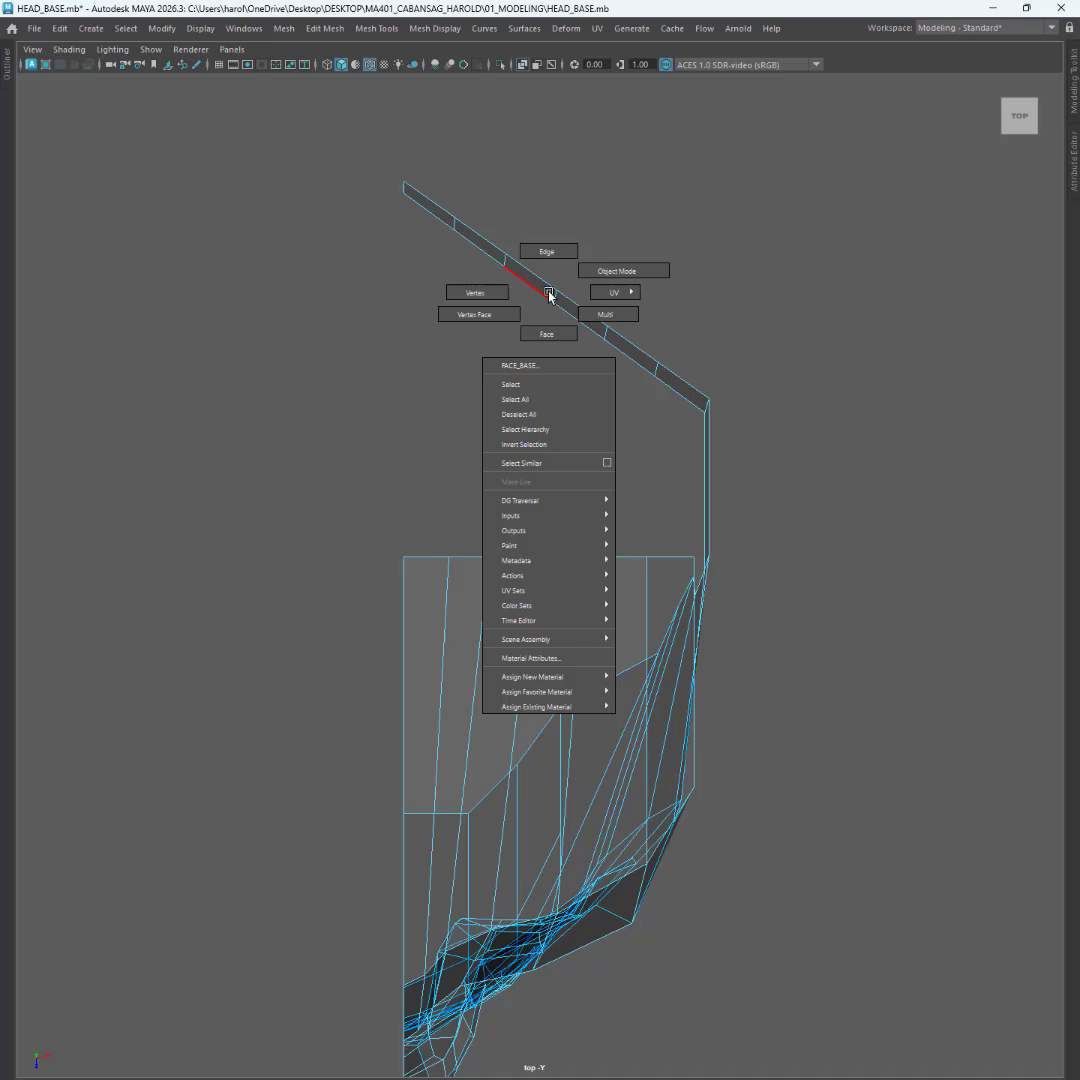
left_click(481, 292)
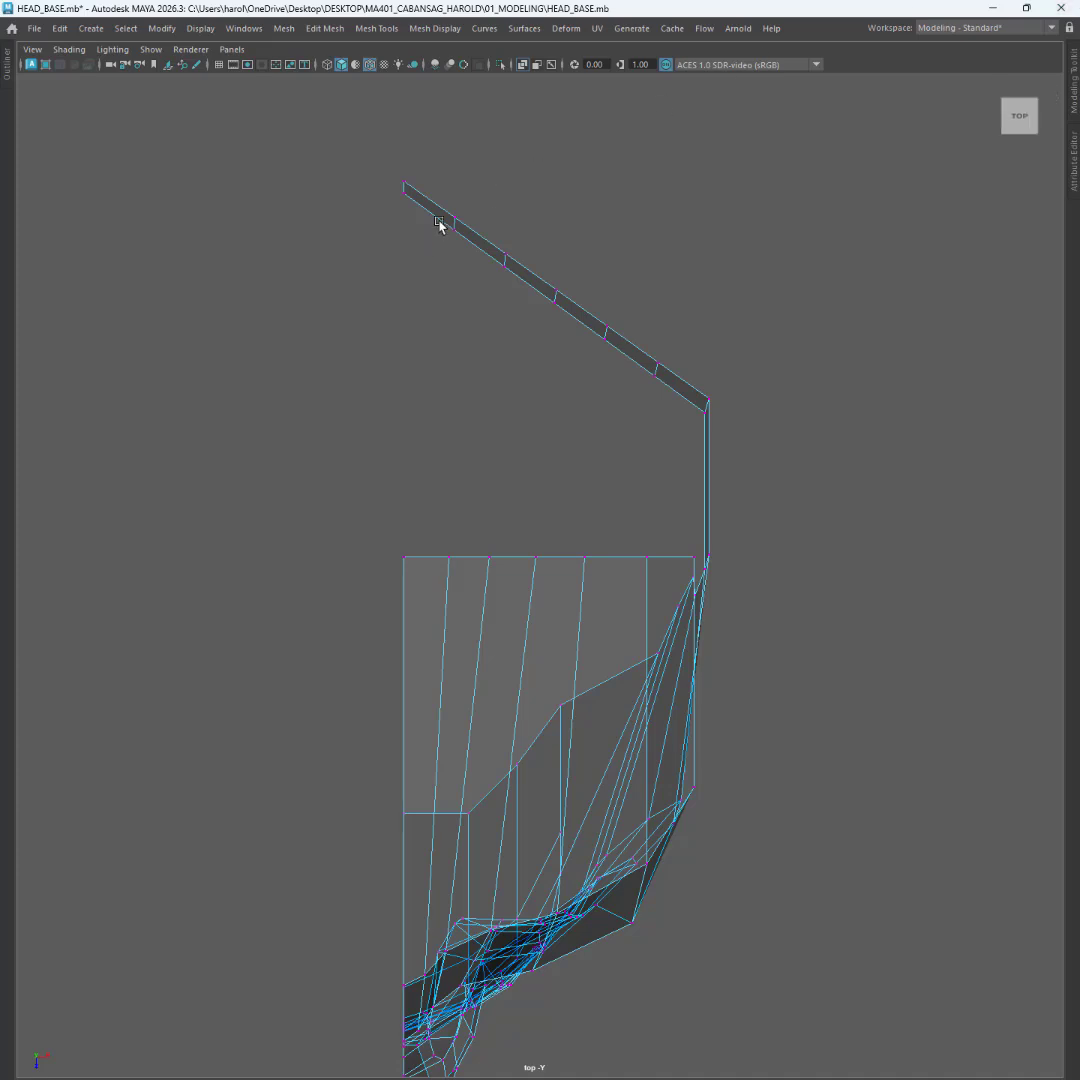
left_click_drag(485, 176, 455, 253)
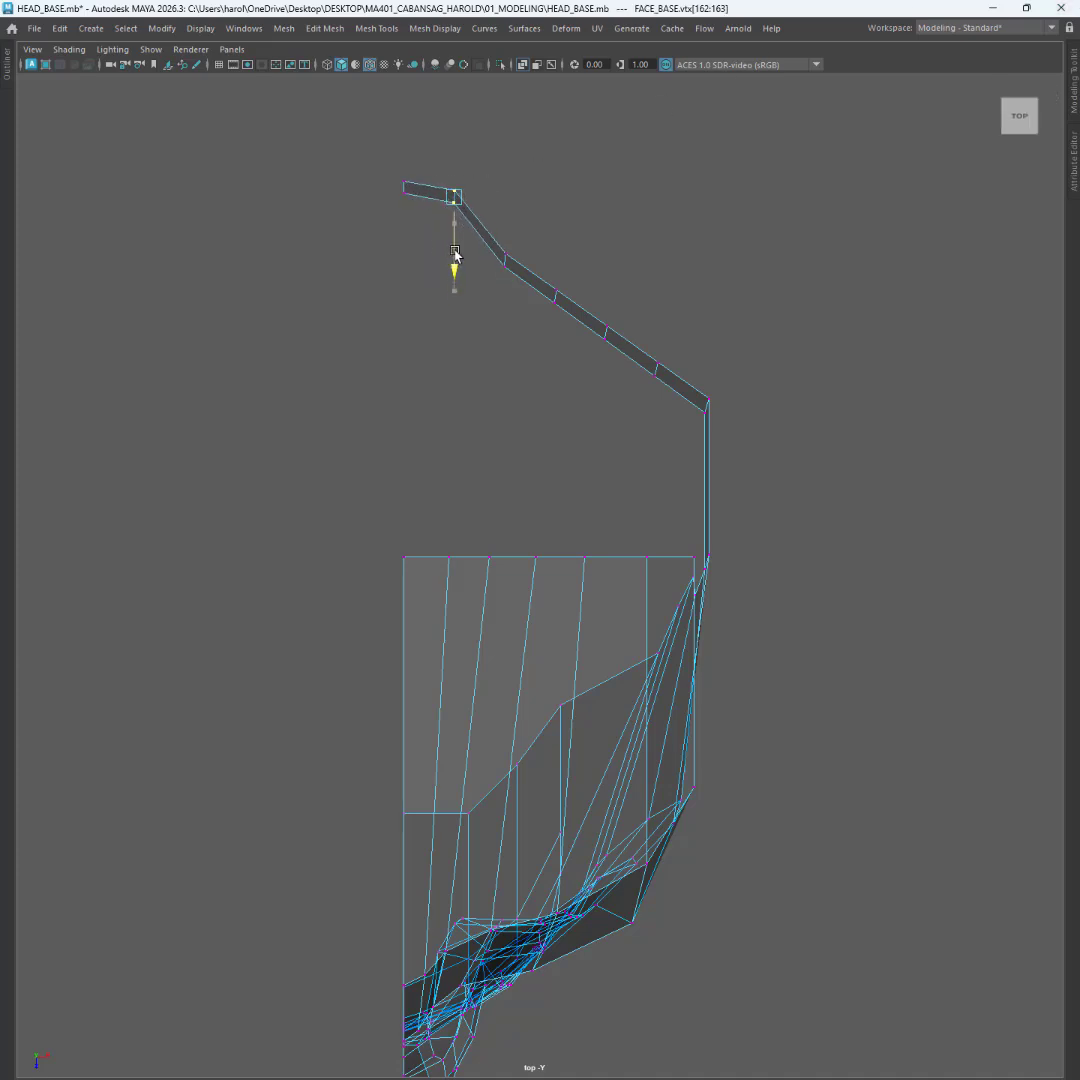
left_click_drag(597, 233, 564, 296)
key("ctrl+z")
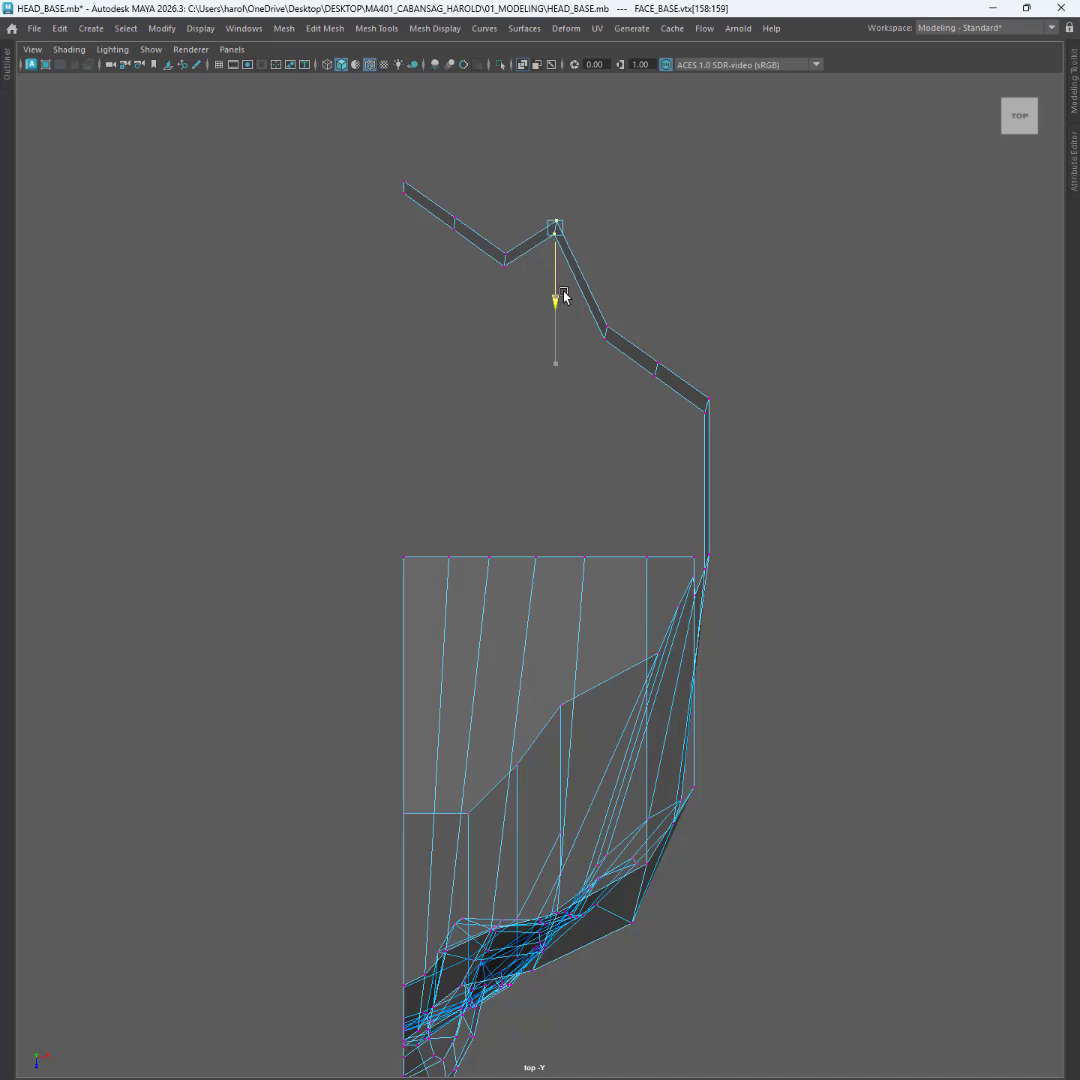
left_click_drag(492, 224, 507, 269)
left_click_drag(435, 180, 533, 162)
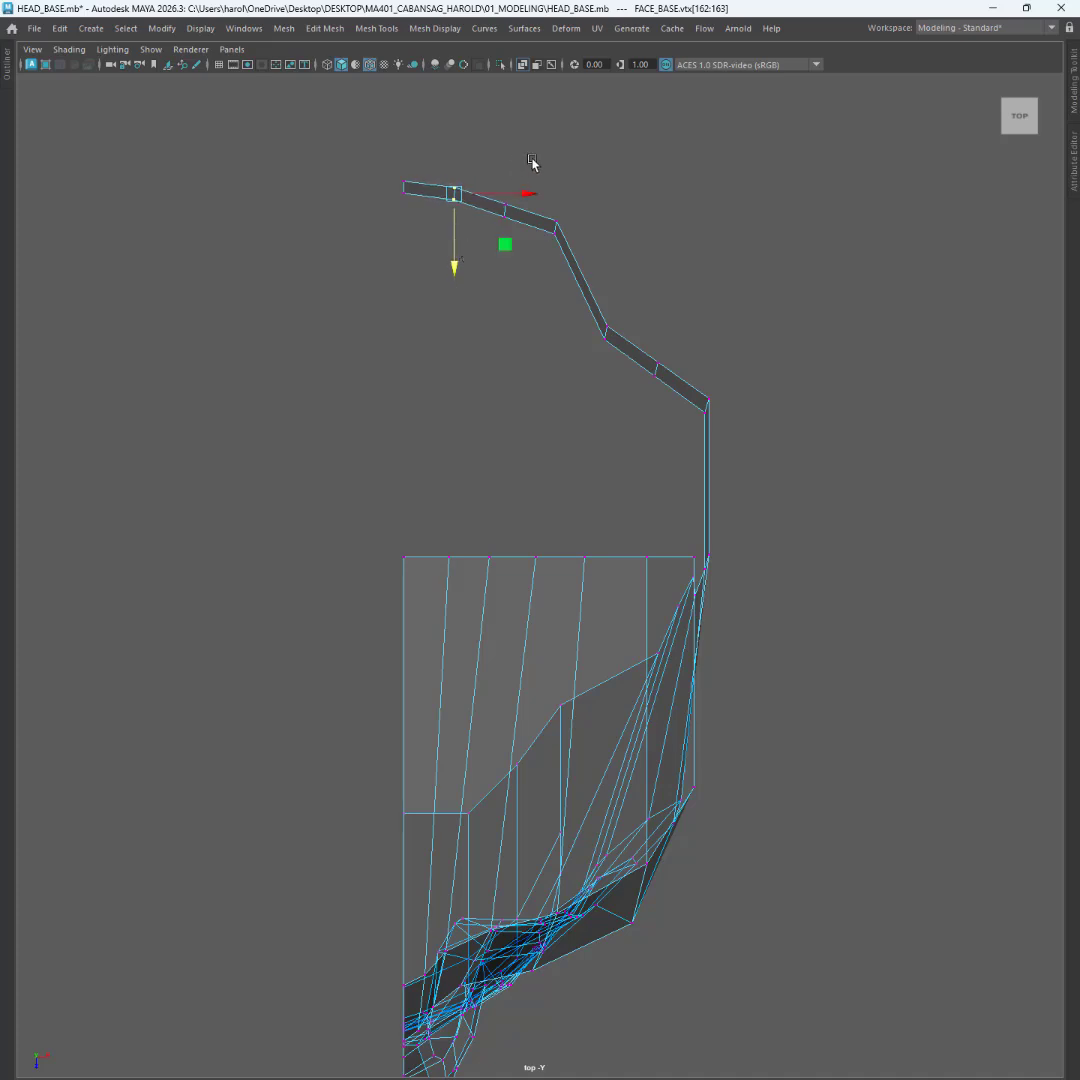
left_click_drag(509, 278, 506, 281)
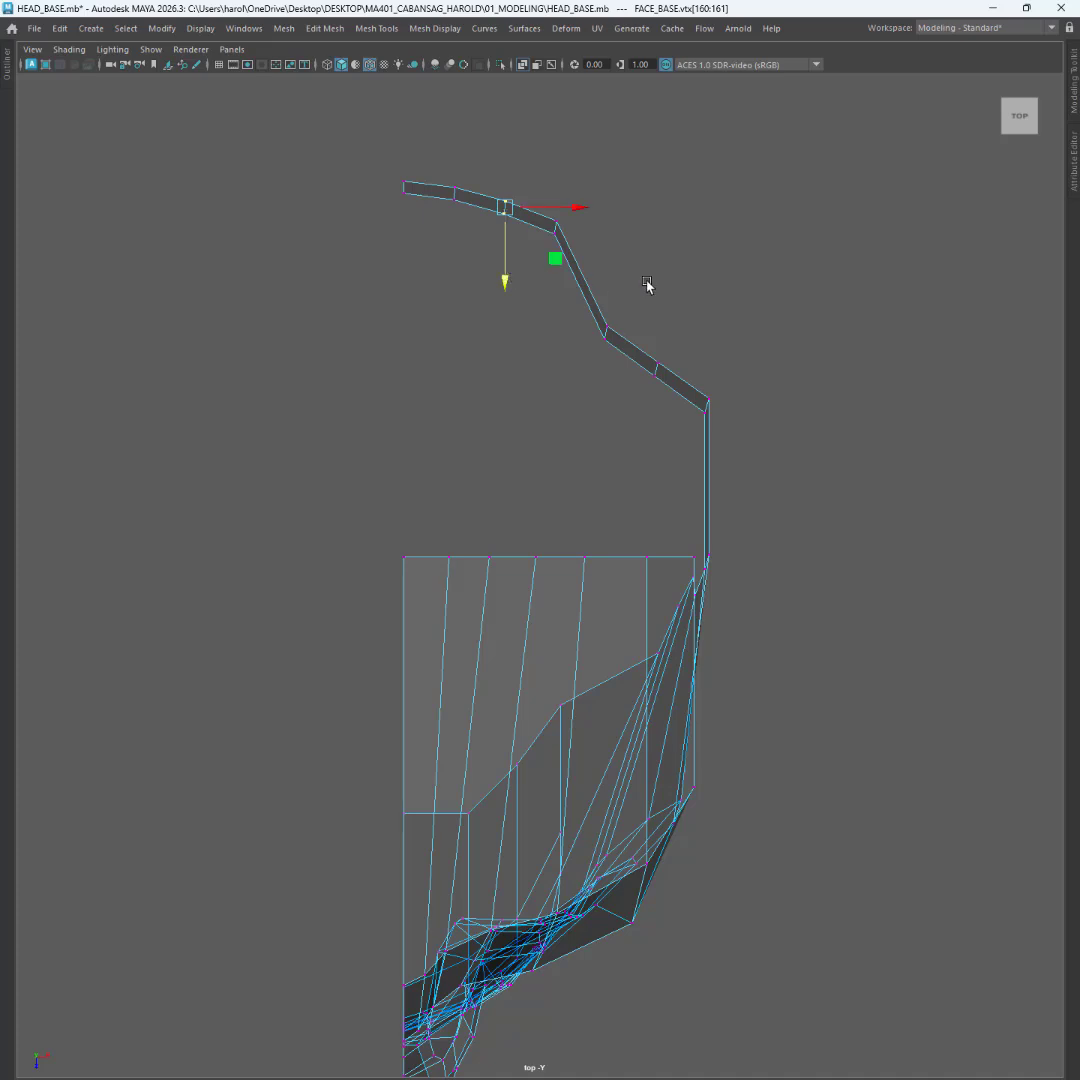
- Move the strip's outer vertex pairs backward and outward, and nudge the middle pair outward, to round the curve toward the ear
left_click_drag(646, 287, 658, 378)
mouse_move(716, 334)
left_mouse_down()
mouse_move(745, 335)
mouse_move(731, 336)
left_mouse_up()
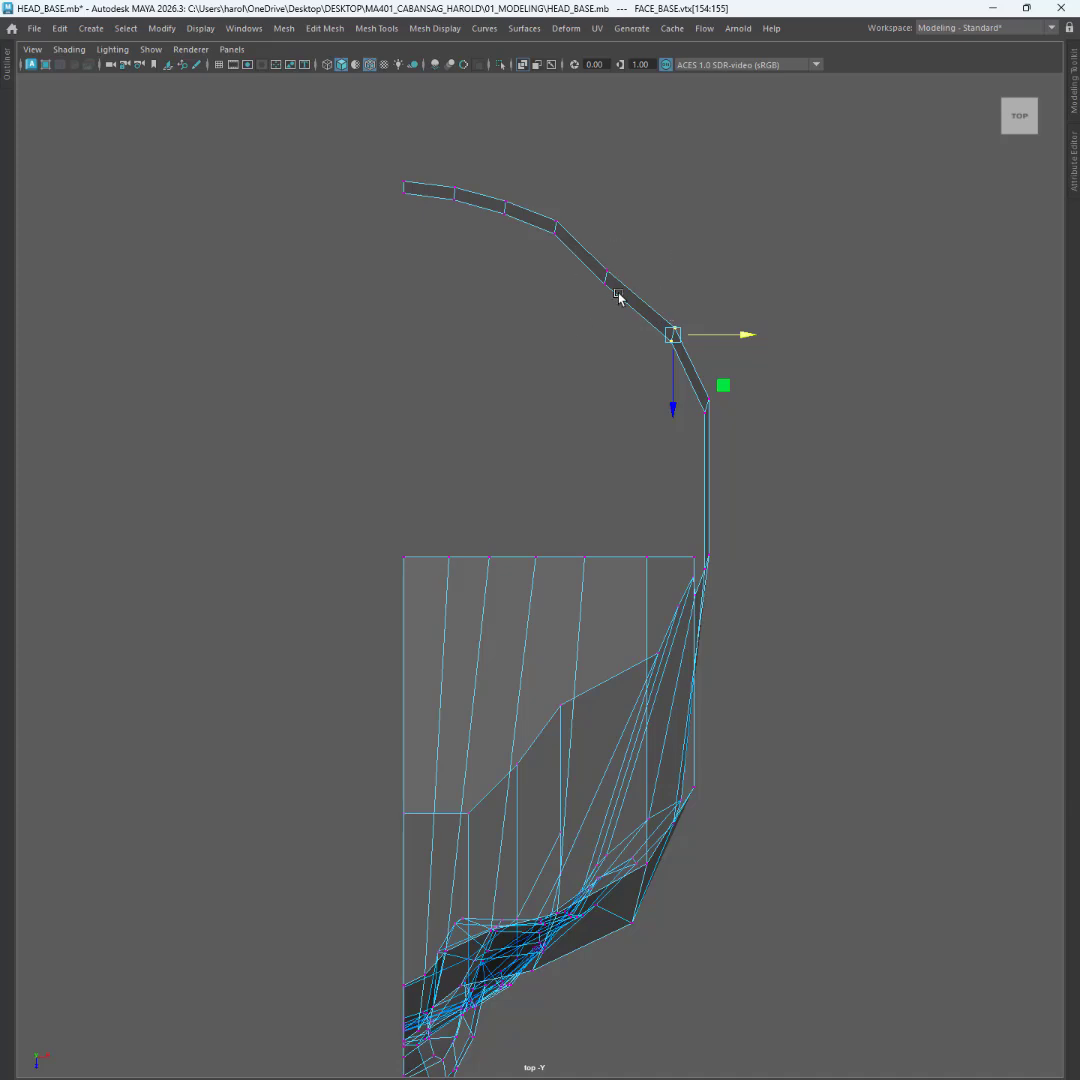
left_click_drag(620, 299, 590, 262)
left_click_drag(672, 280, 692, 277)
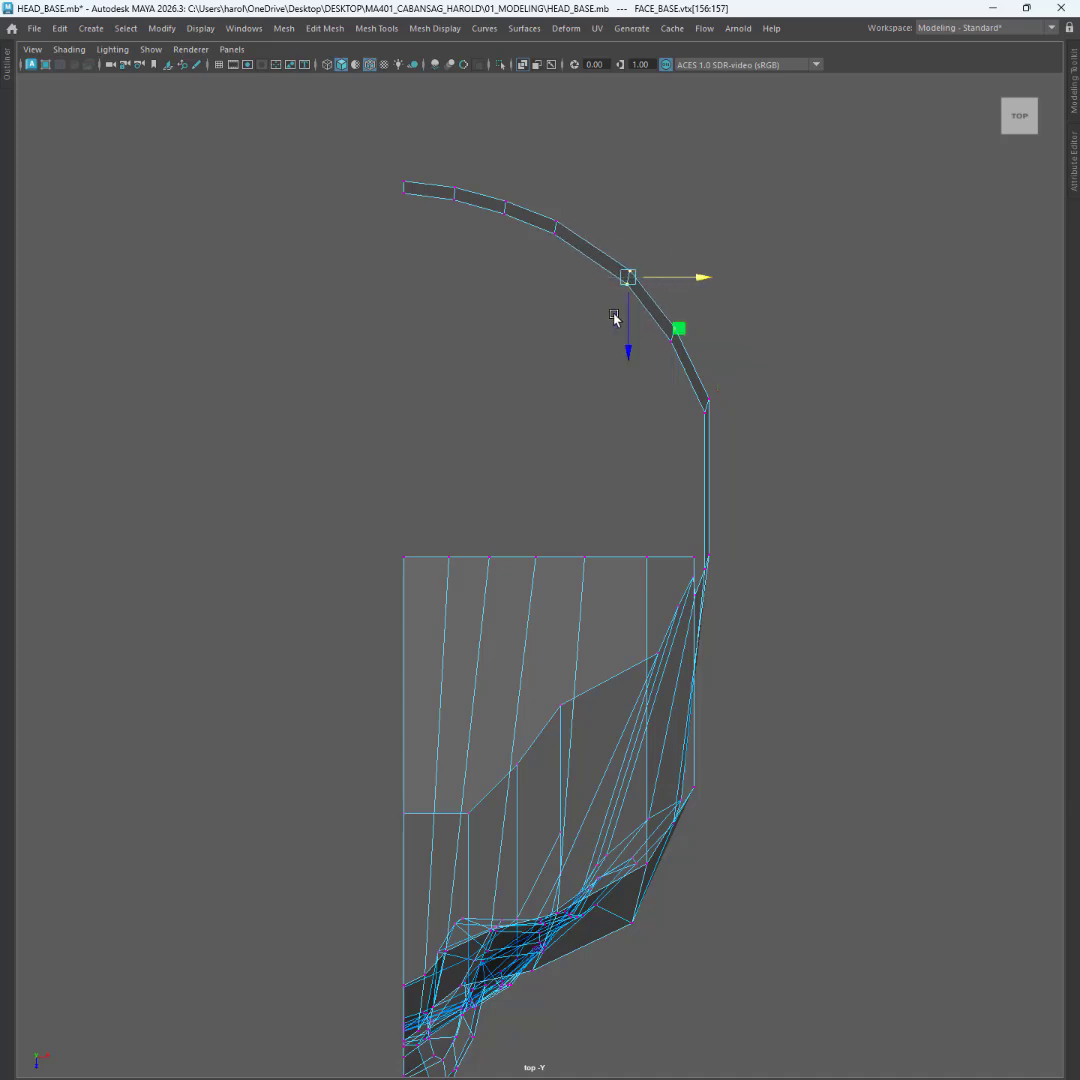
left_click_drag(627, 349, 627, 342)
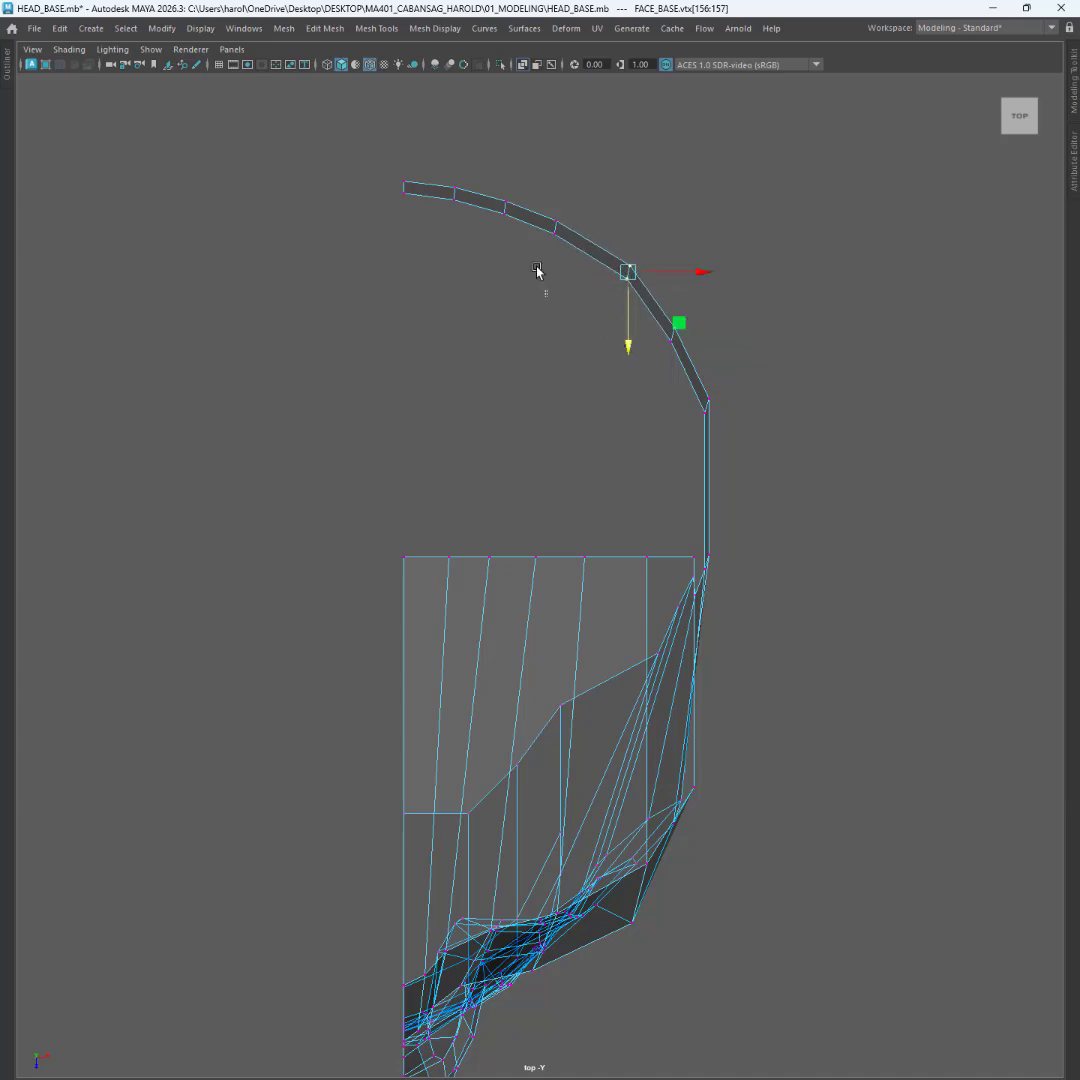
mouse_move(549, 294)
left_mouse_down()
mouse_move(593, 181)
mouse_move(622, 229)
mouse_move(565, 292)
left_mouse_up()
- Check the rounded strip in smooth preview, return to the unsmoothed mesh display and save the scene
key("3")
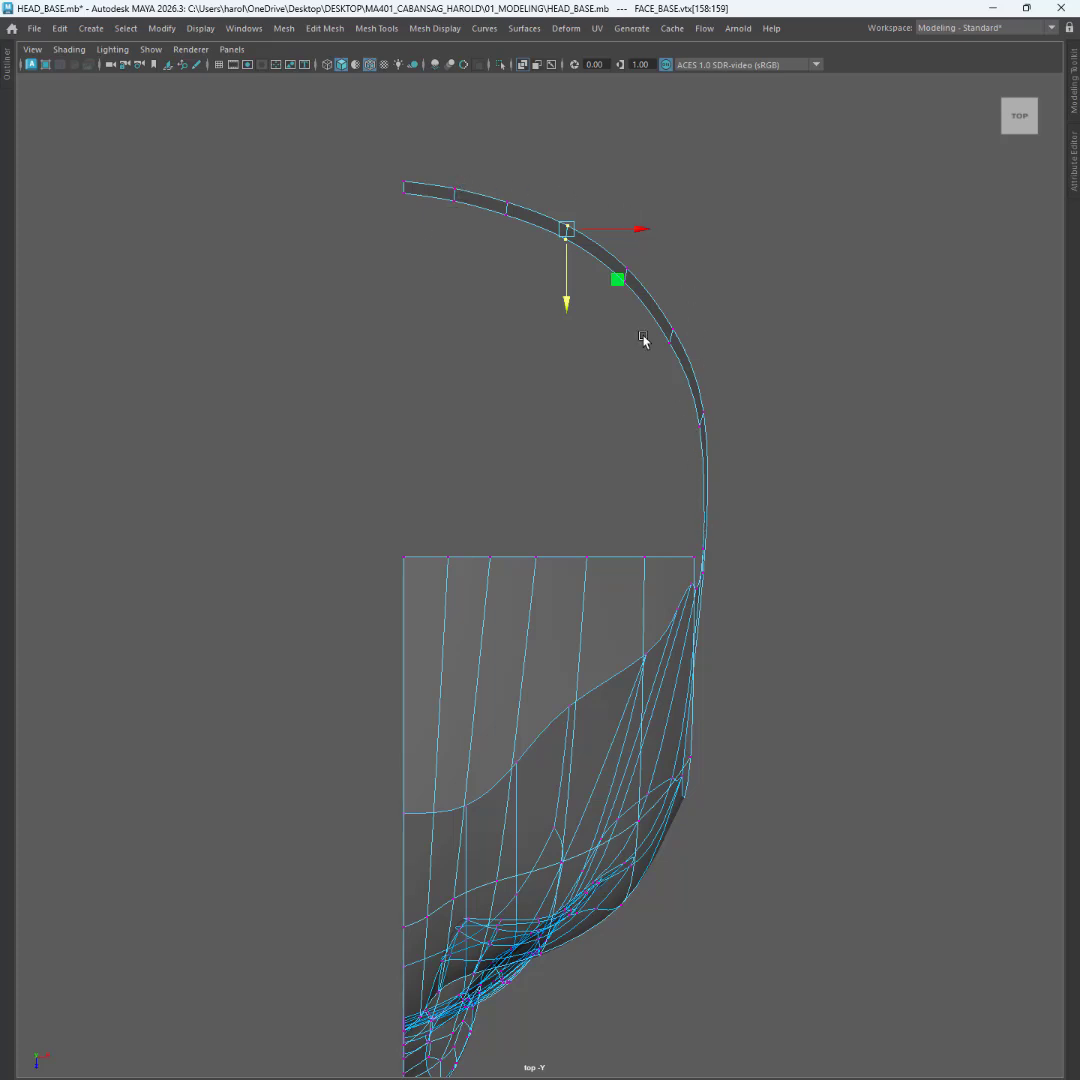
left_click(569, 174)
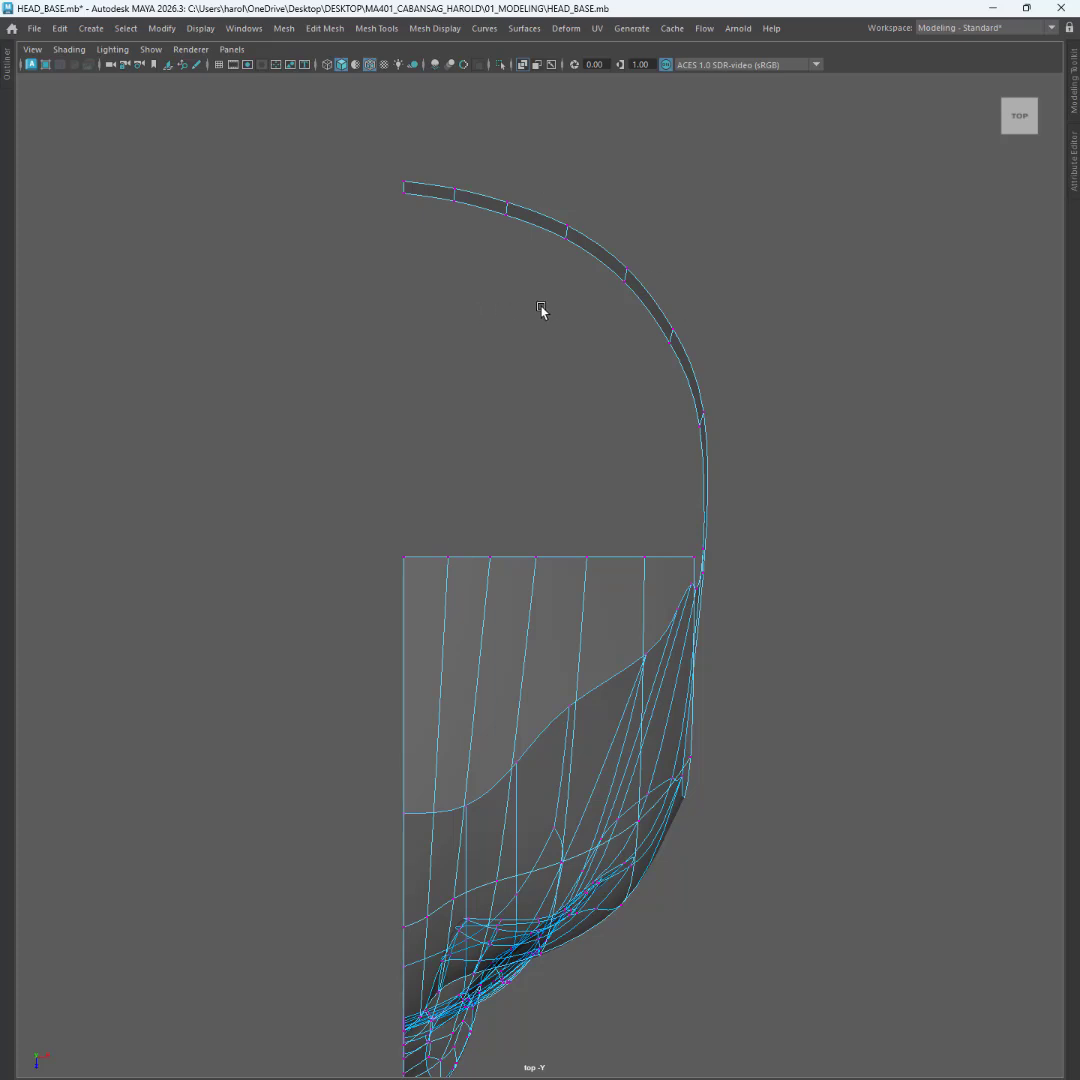
key("1")
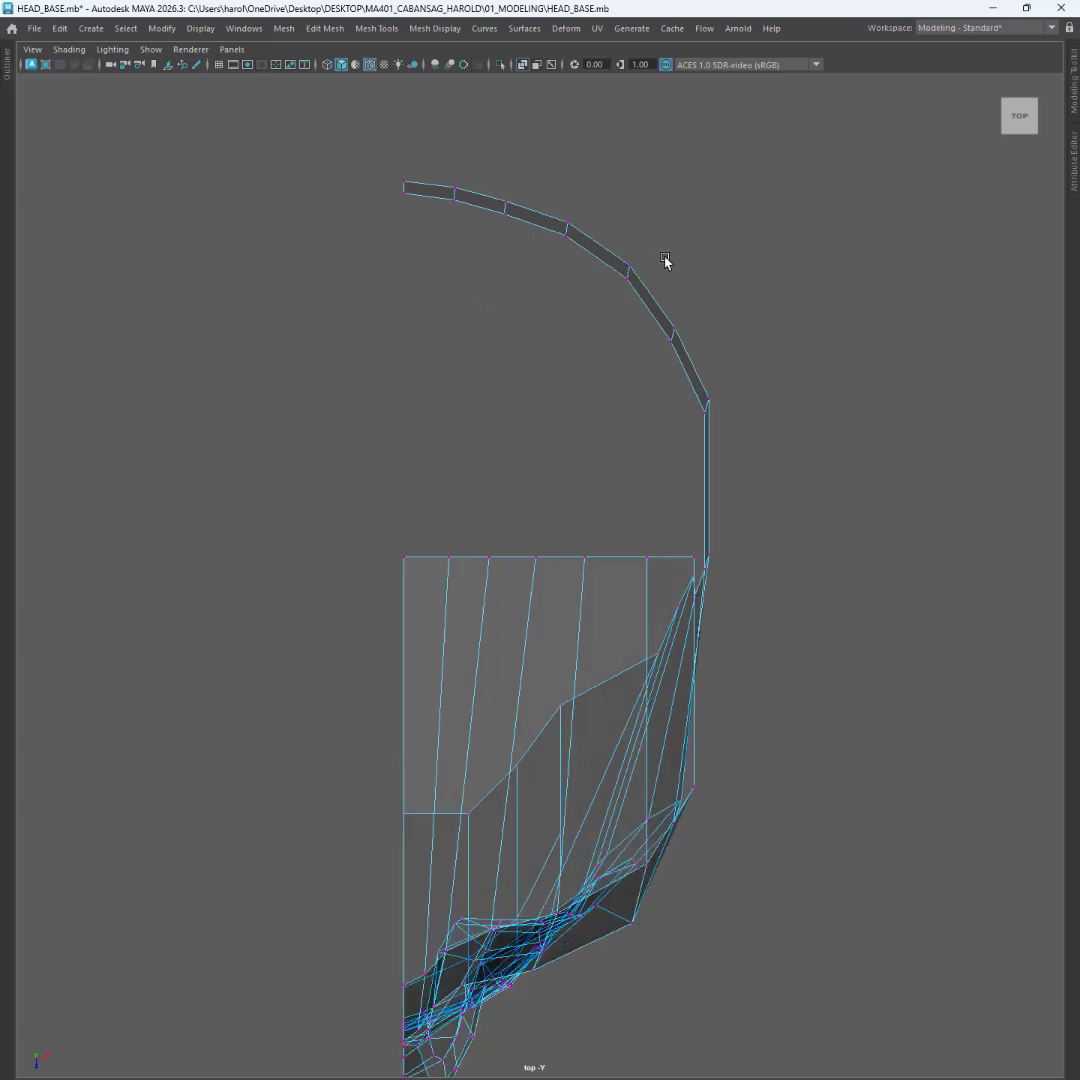
key("ctrl+s")
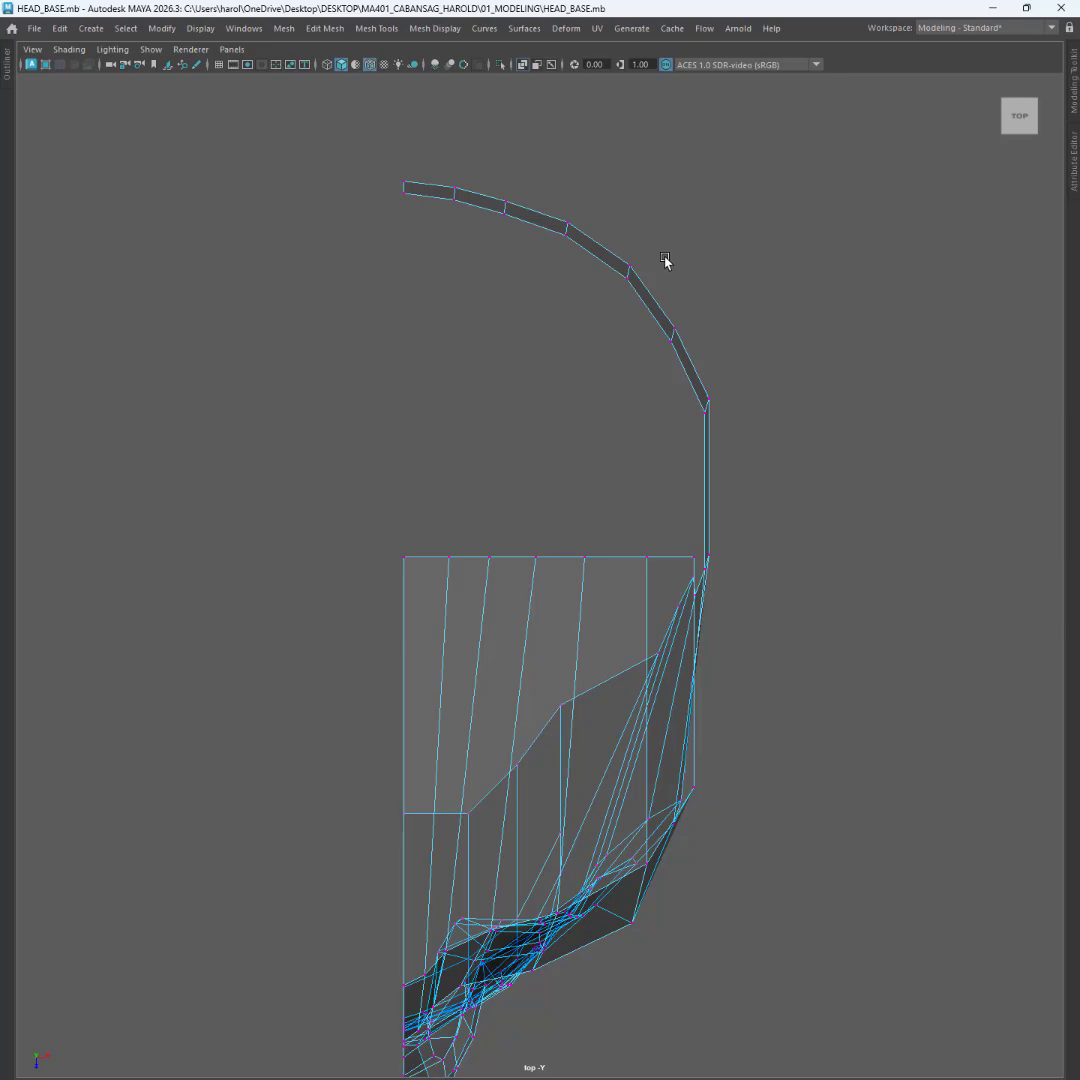
- Put FACE_BASE in edge selection mode and show the top and side views together, with the side view framed on the back of the head
key("space")
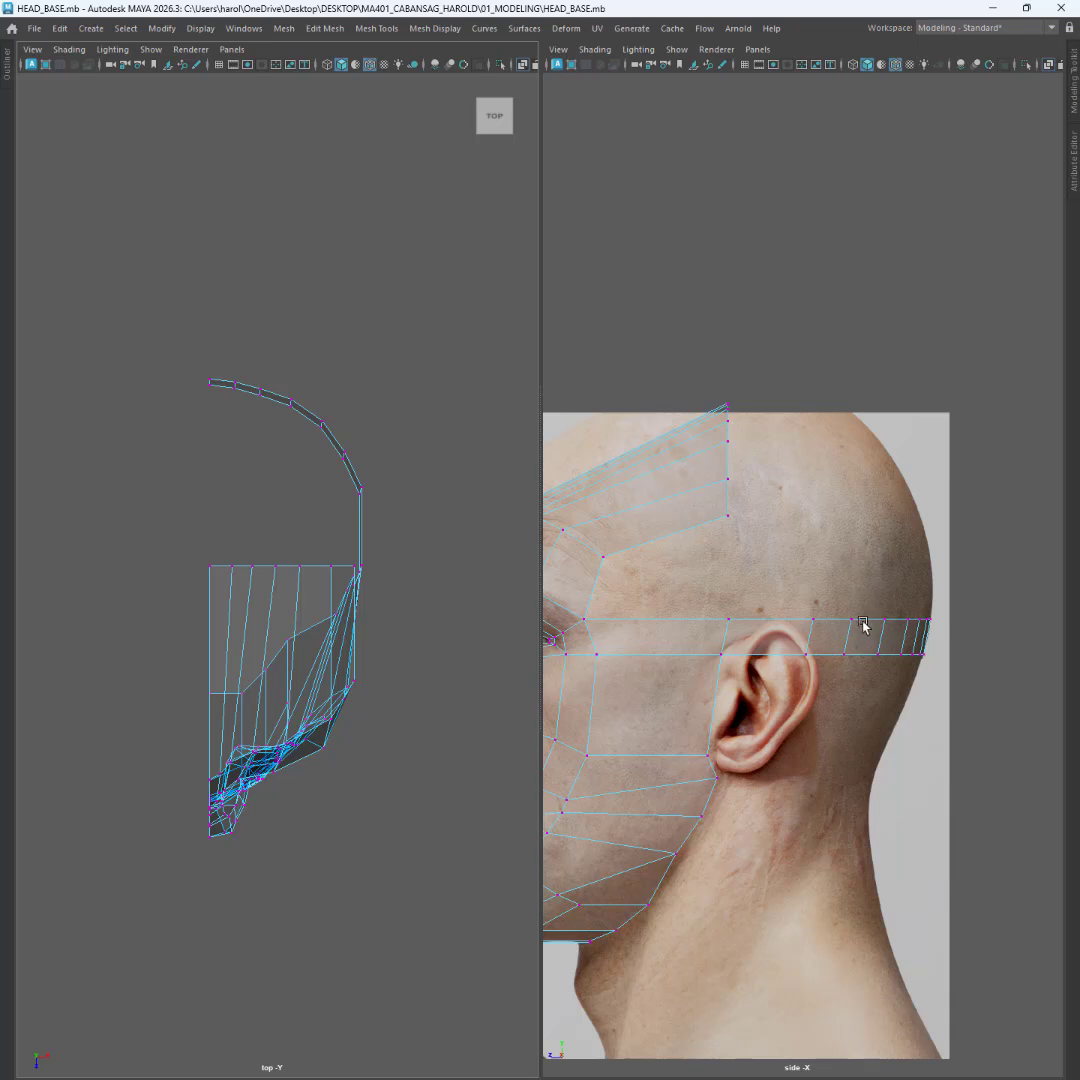
scroll(946, 648, "up", 2)
middle_click_drag(925, 621, 899, 543, "alt")
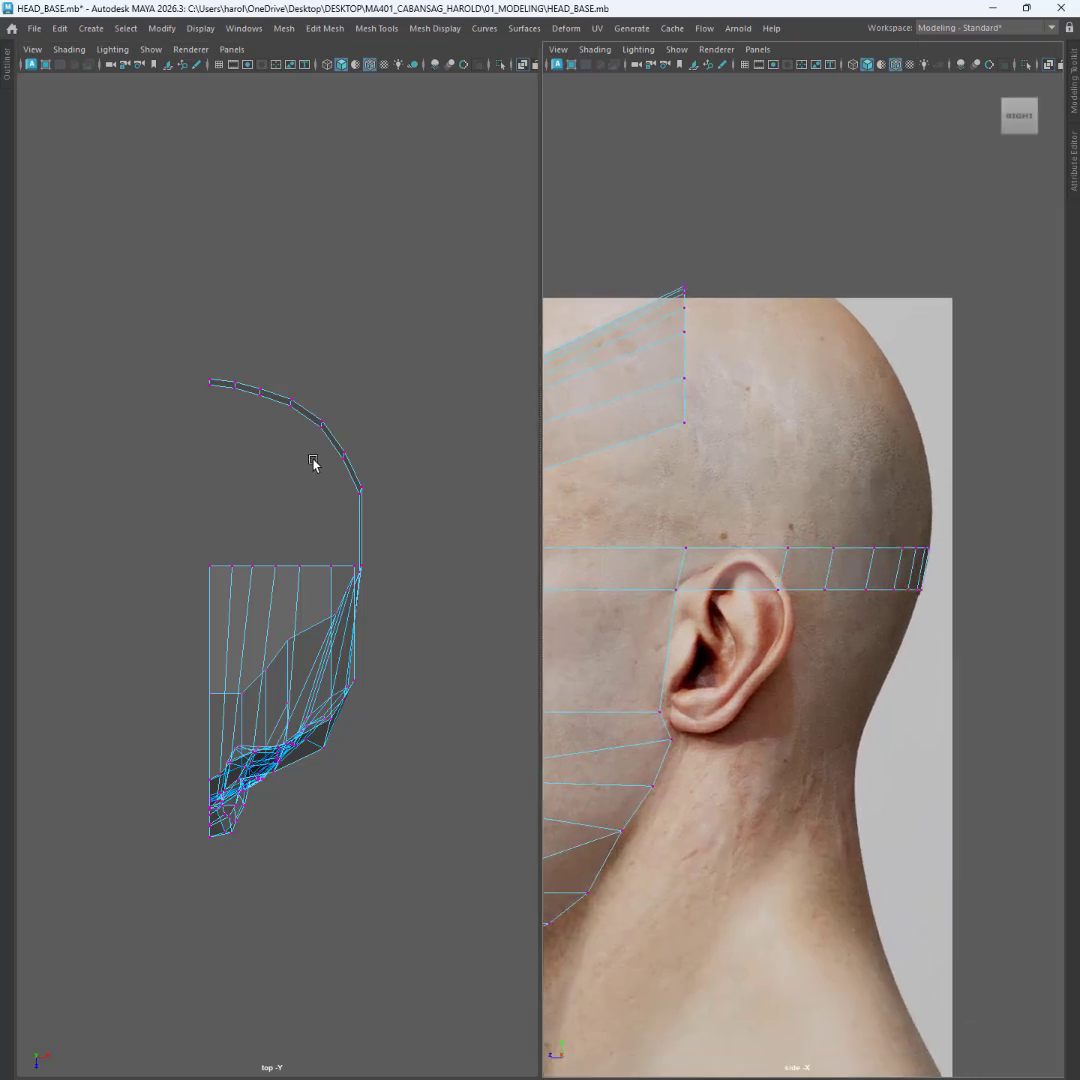
key("space")
middle_click_drag(588, 485, 547, 427, "alt")
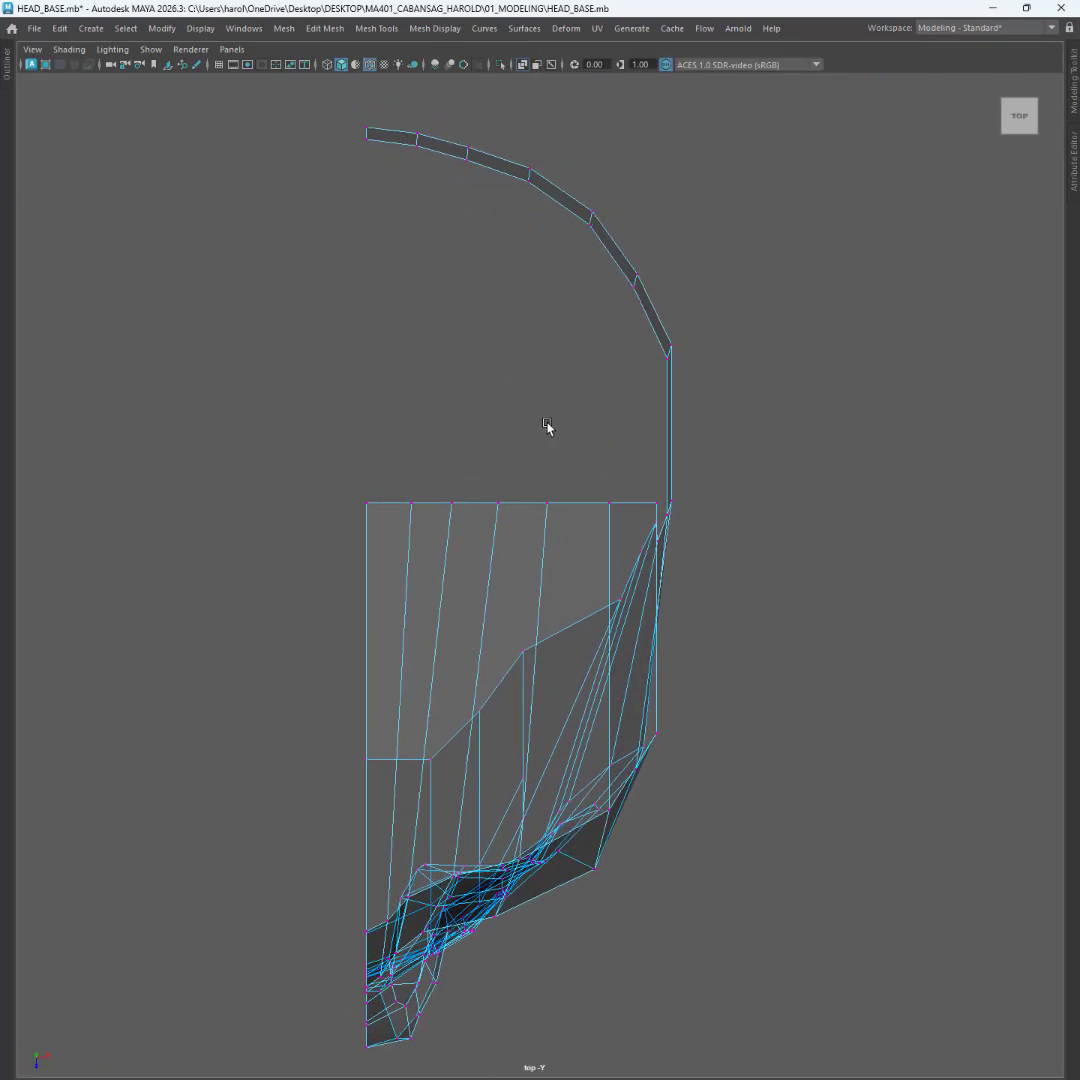
right_click(556, 189)
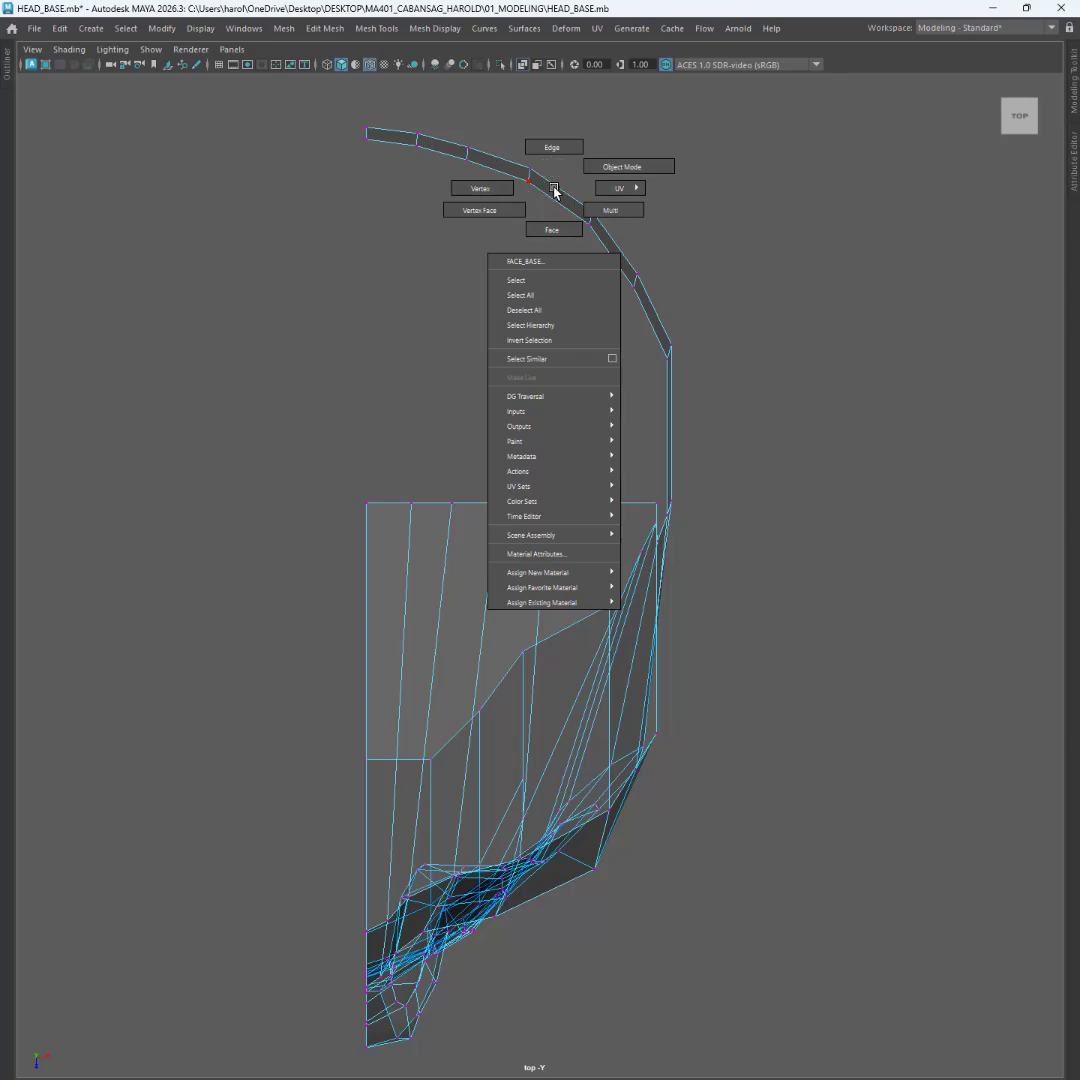
left_click(575, 151)
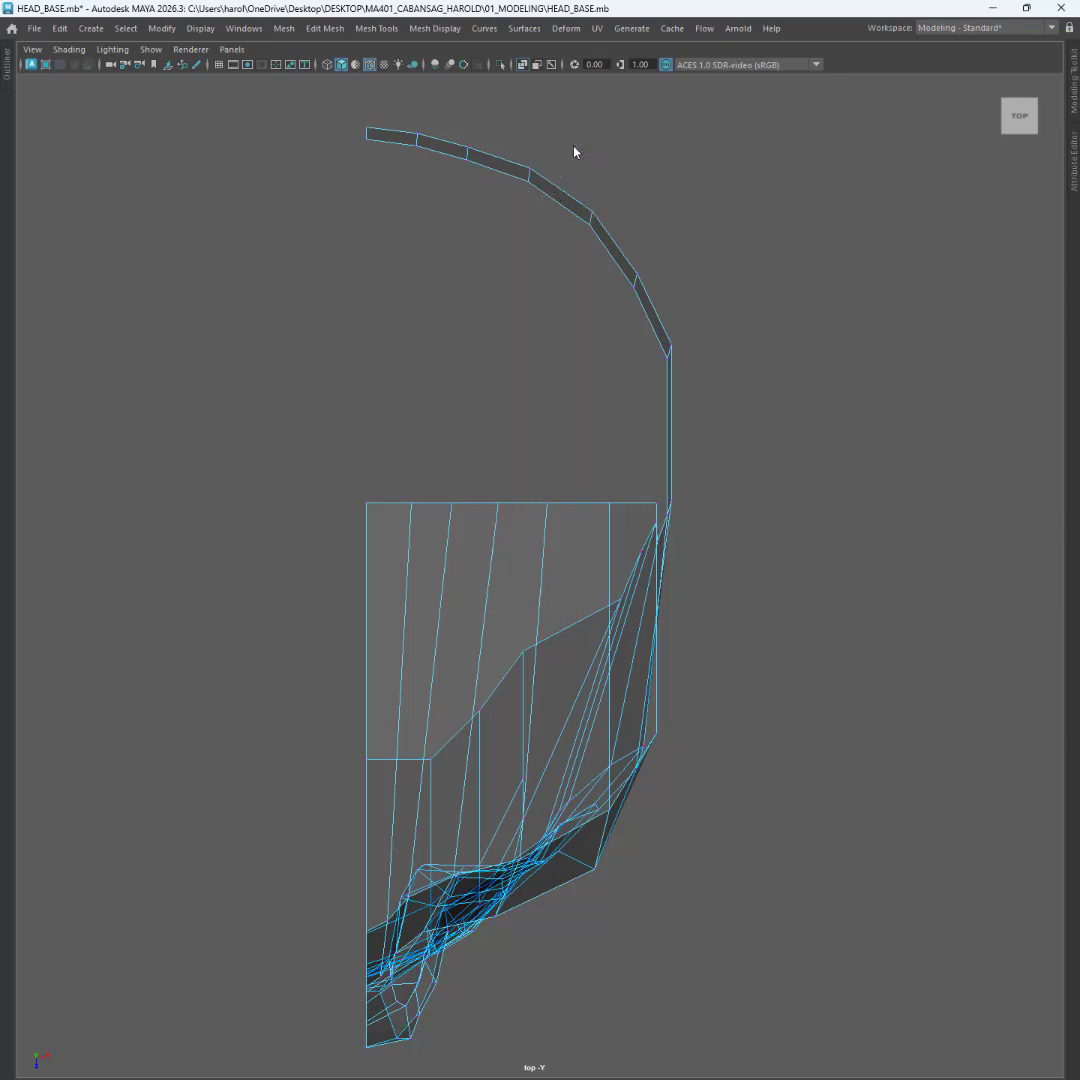
key("space")
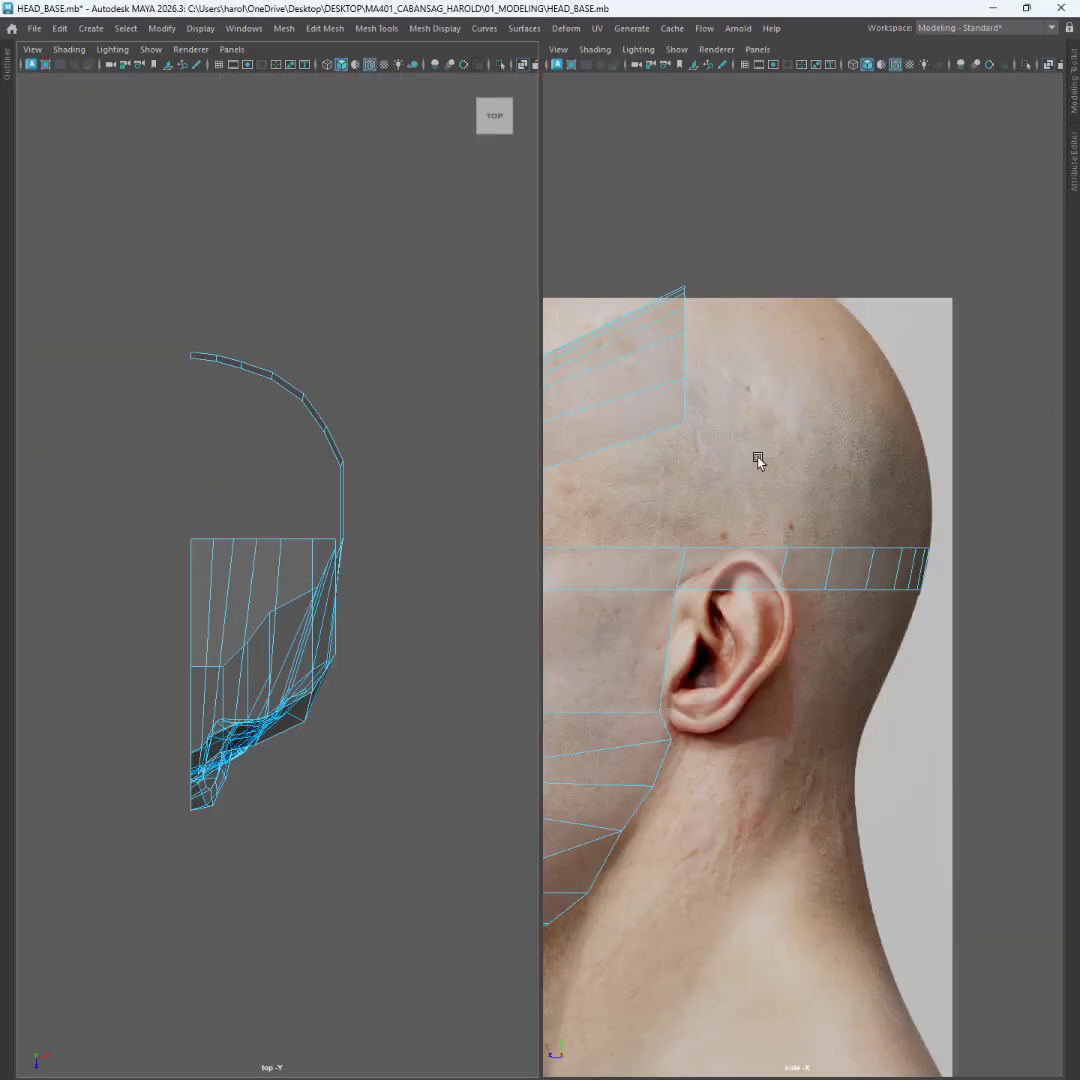
- Bridge the lowest edge of the forehead section's rear border to the strip's upper edge directly behind the ear
left_click(684, 398)
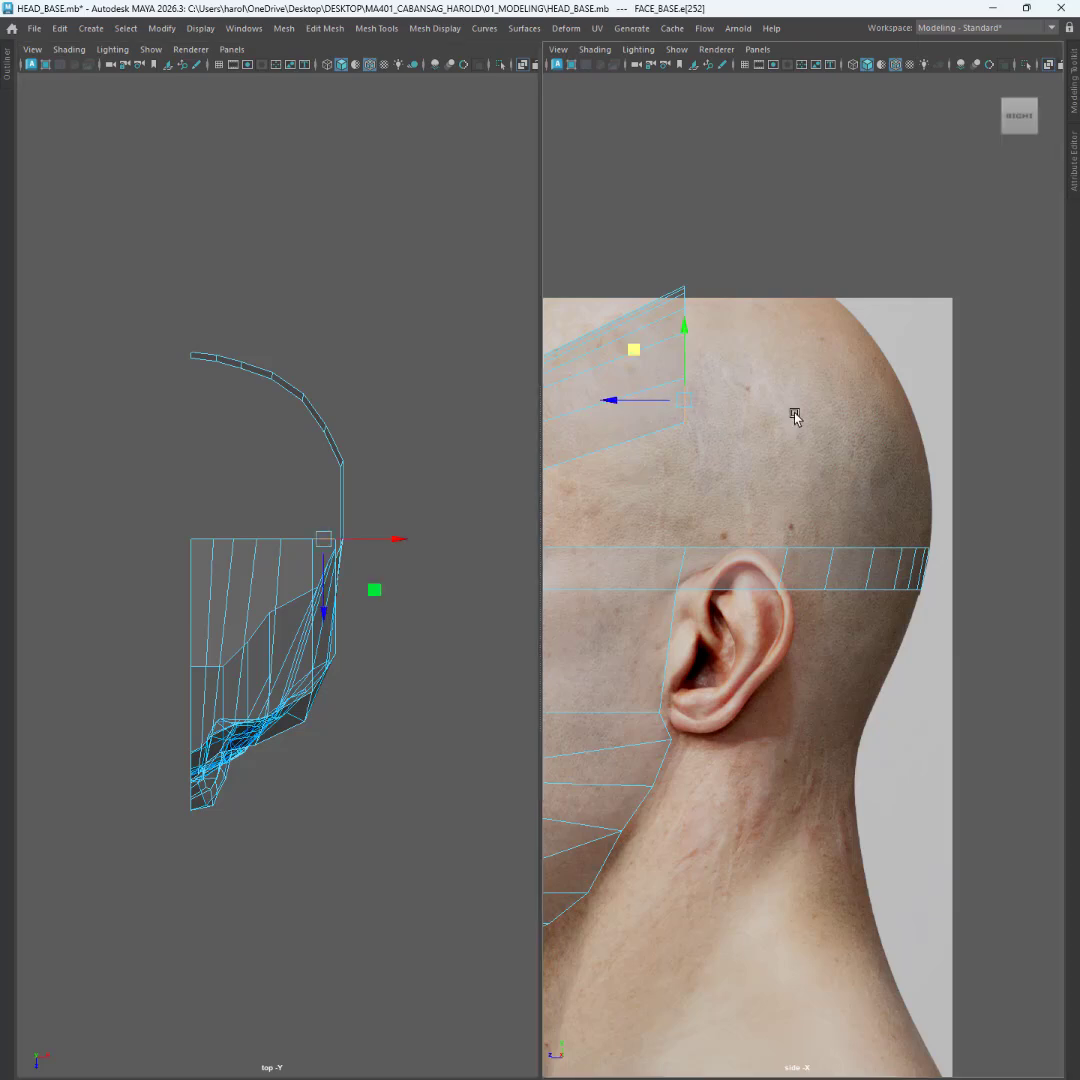
left_click(820, 551)
scroll(338, 443, "up", 4)
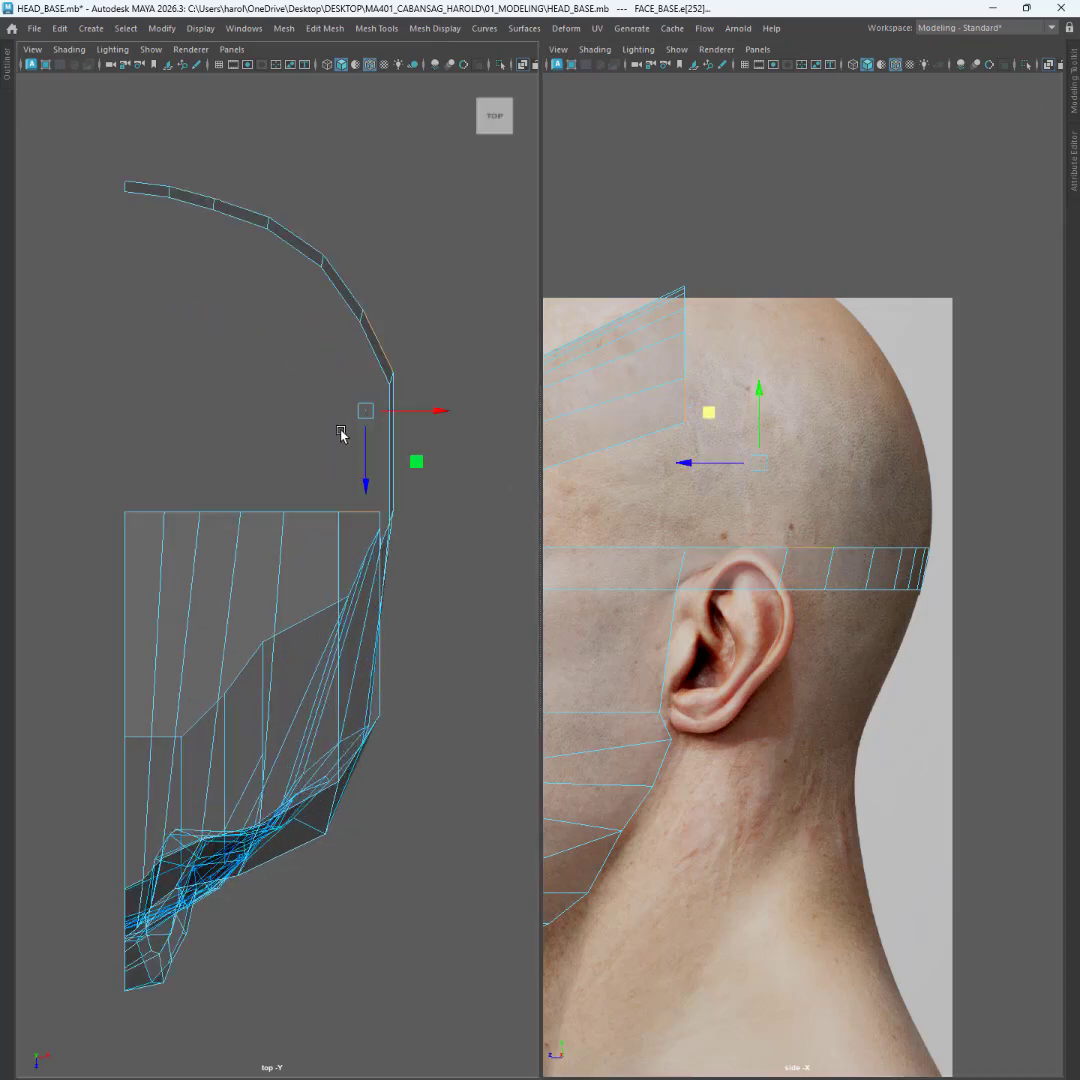
middle_click_drag(341, 434, 344, 478, "alt")
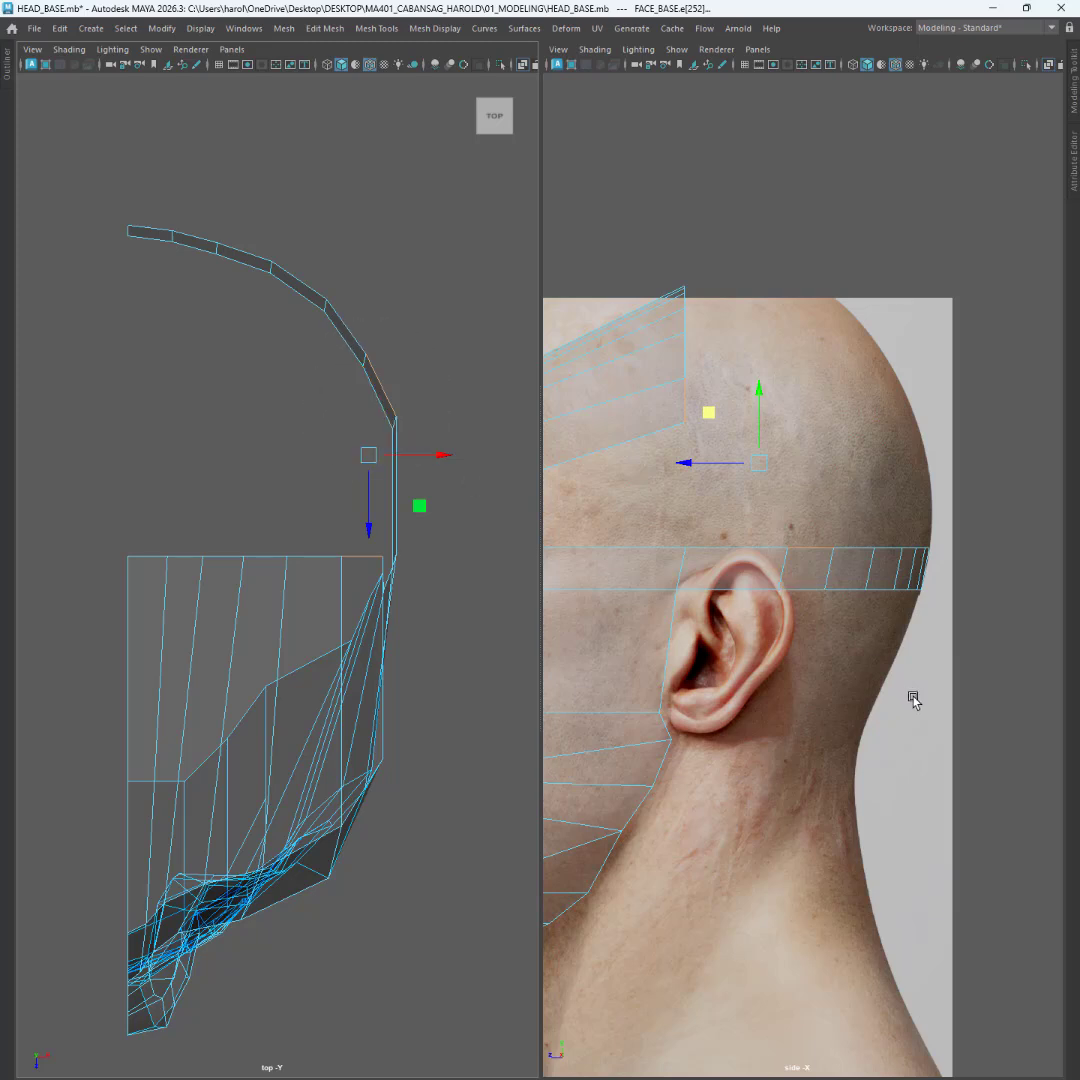
right_click(430, 405, "shift")
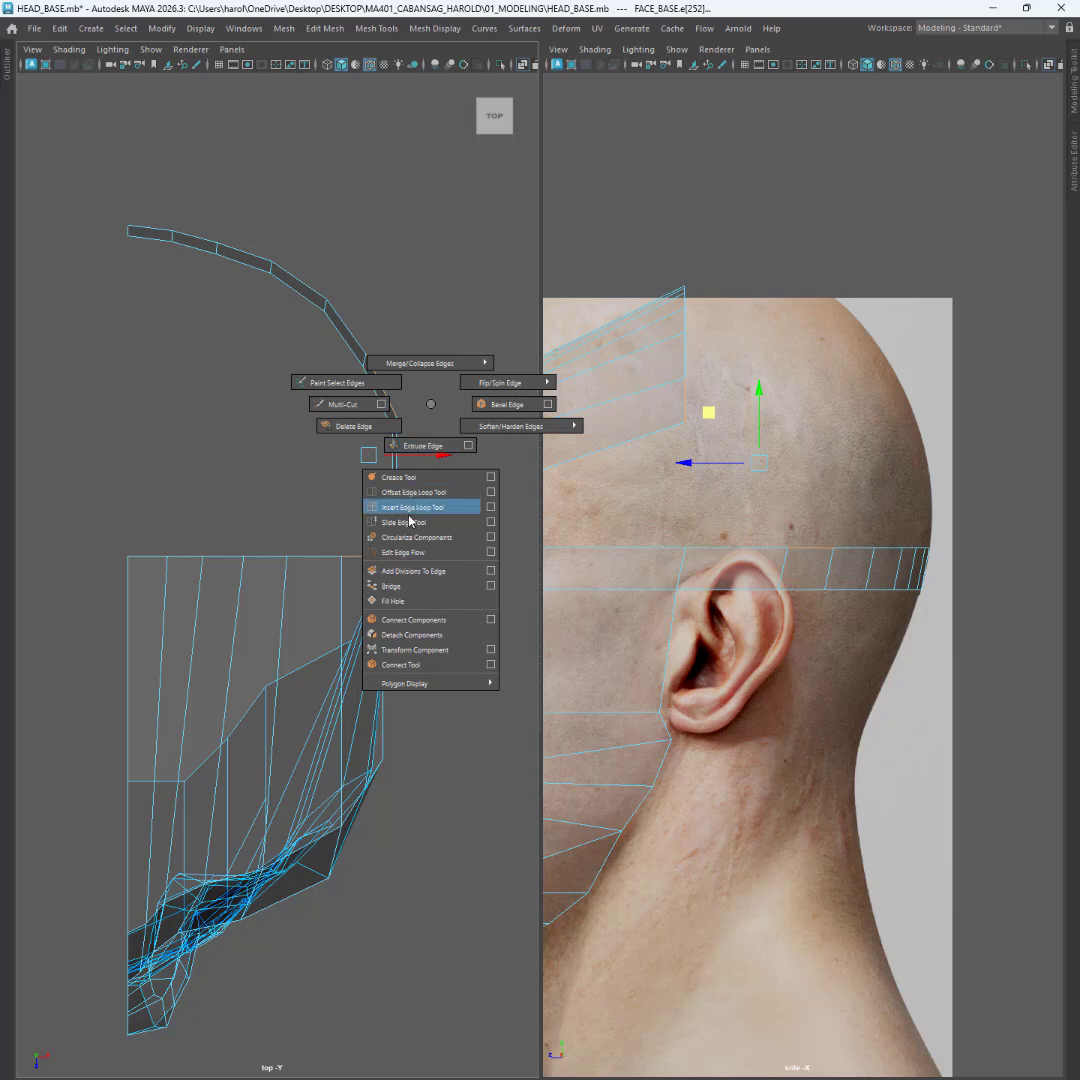
left_click(387, 587)
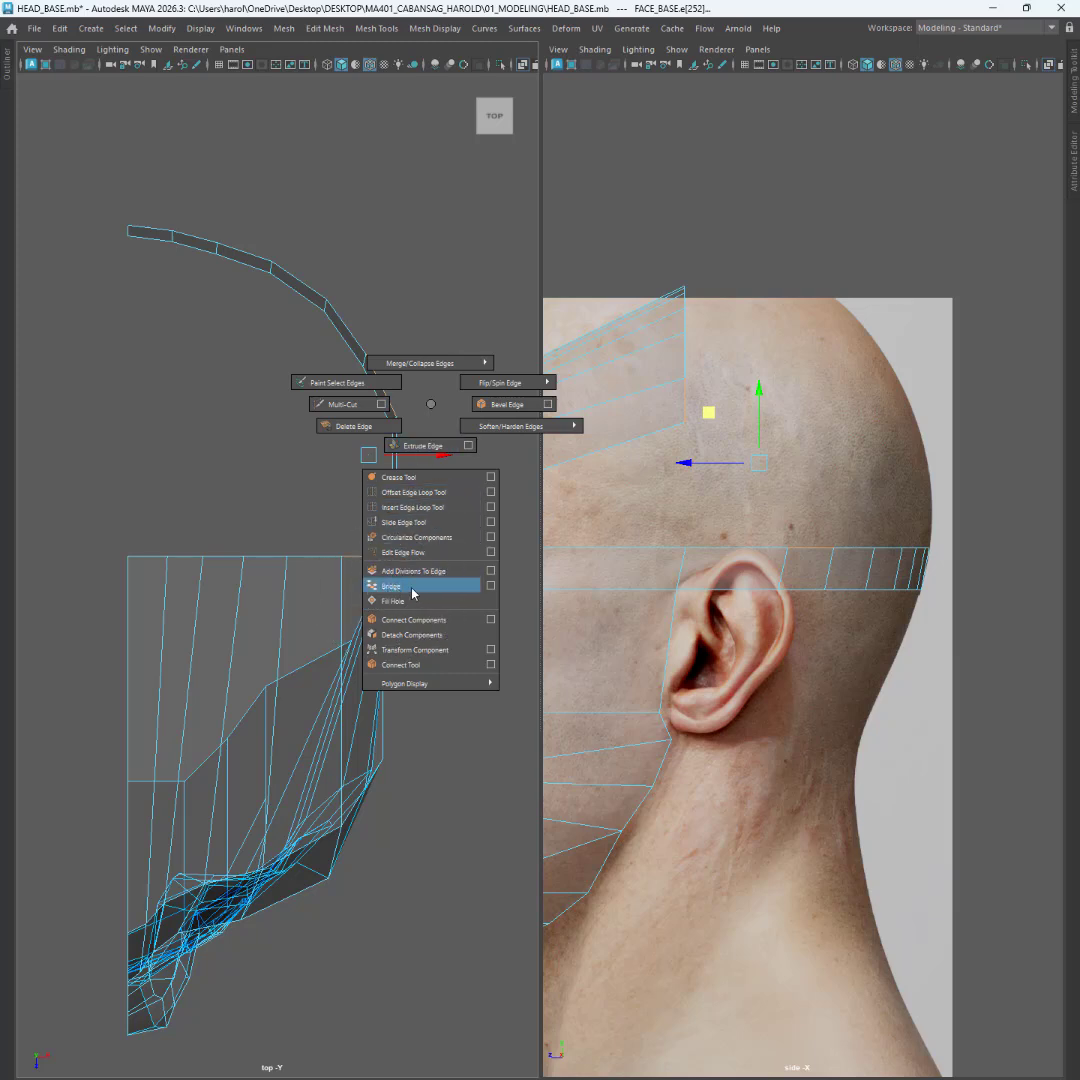
left_click(413, 593)
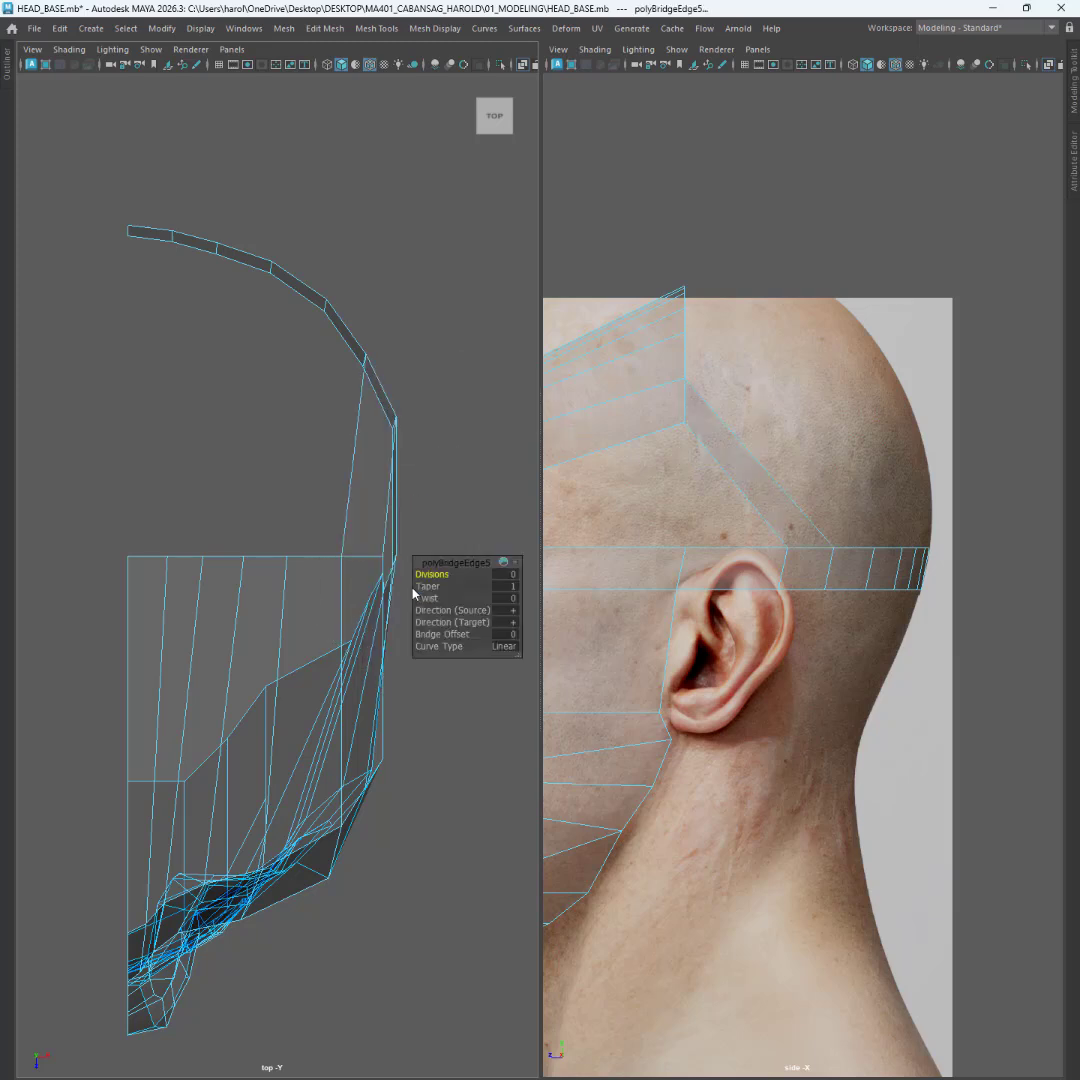
key("q")
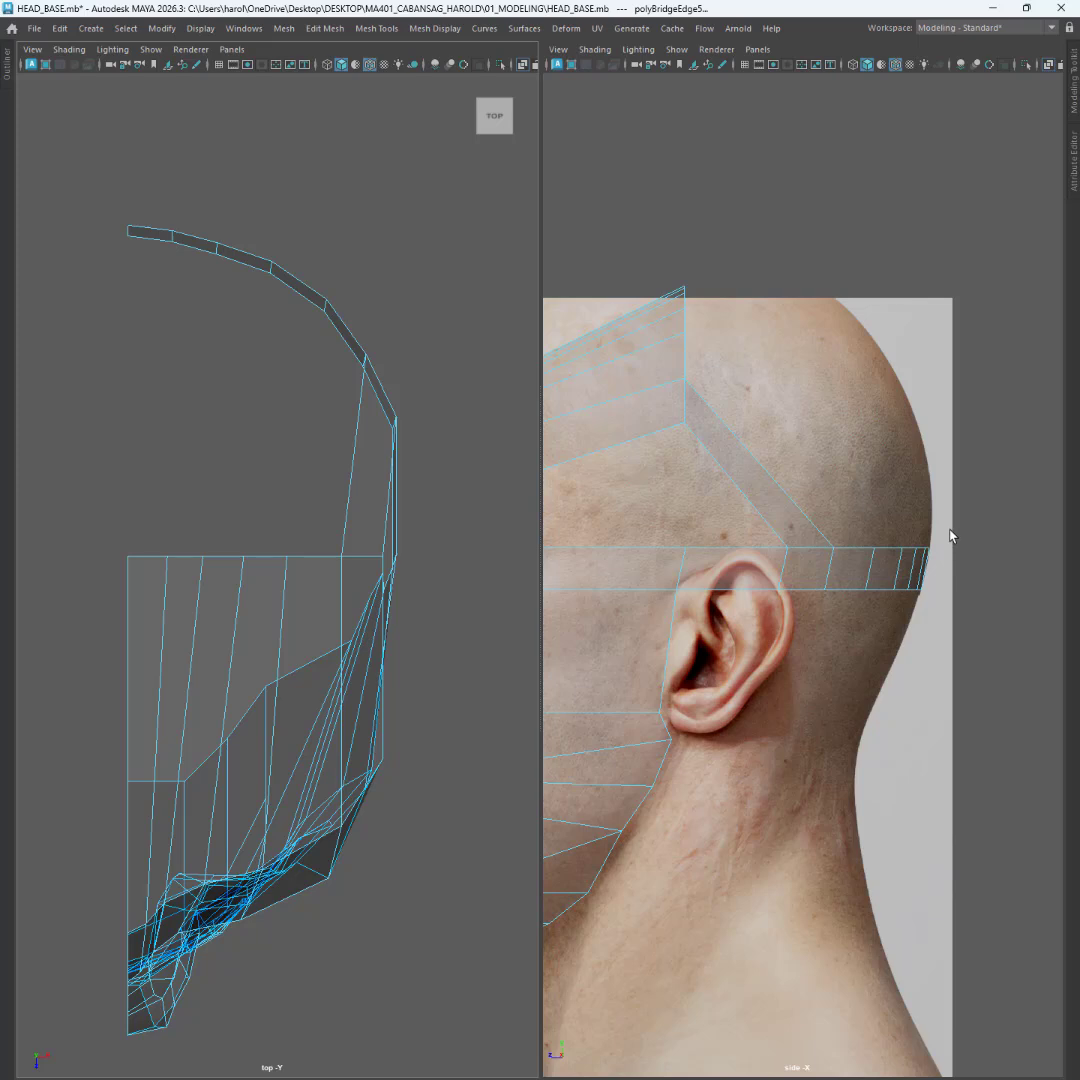
- Bridge the rear strip's upper edge at the centre line to the matching centre-line edge of the forehead section's rear border
left_click_drag(955, 527, 900, 566)
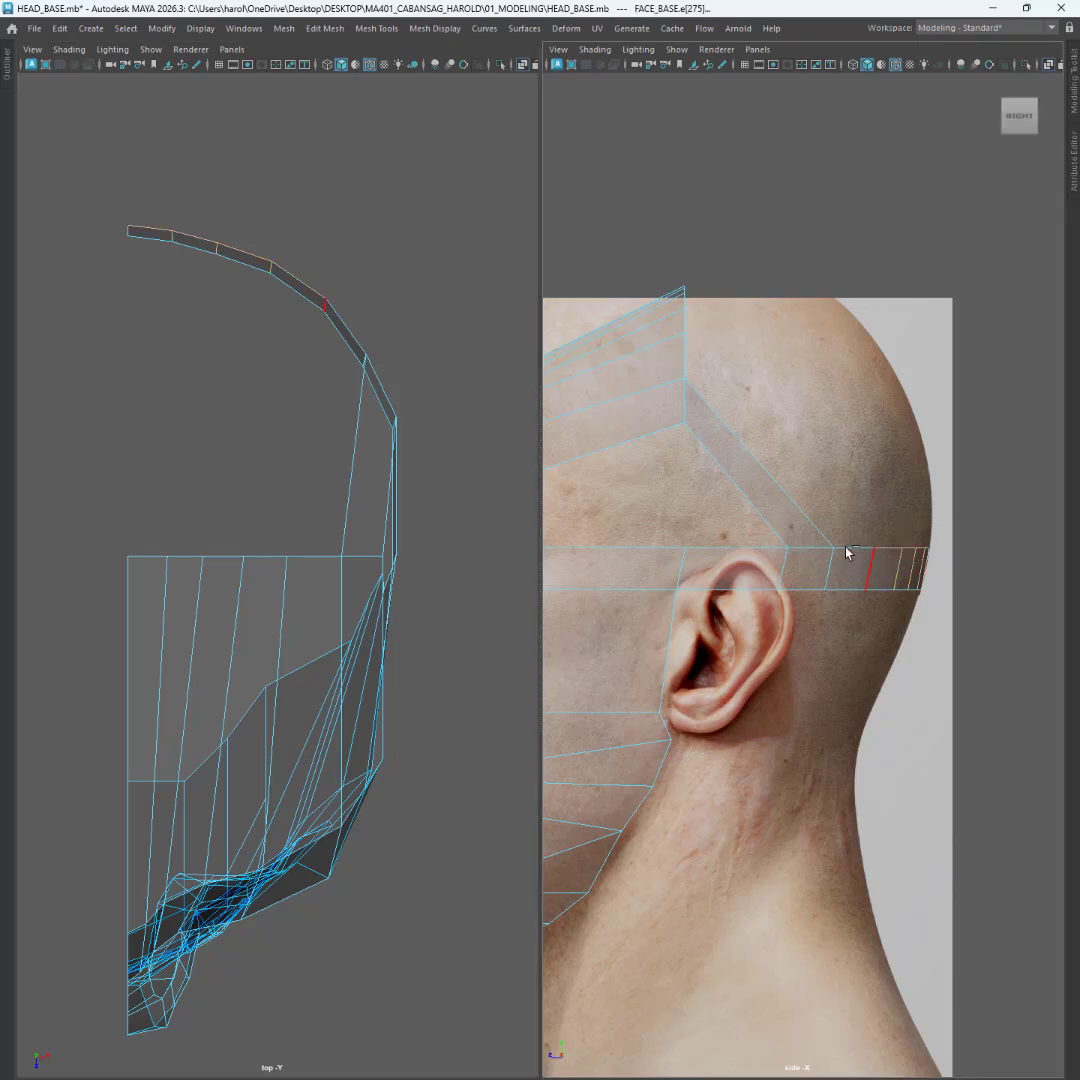
left_click_drag(350, 199, 178, 325)
left_click_drag(94, 288, 137, 231)
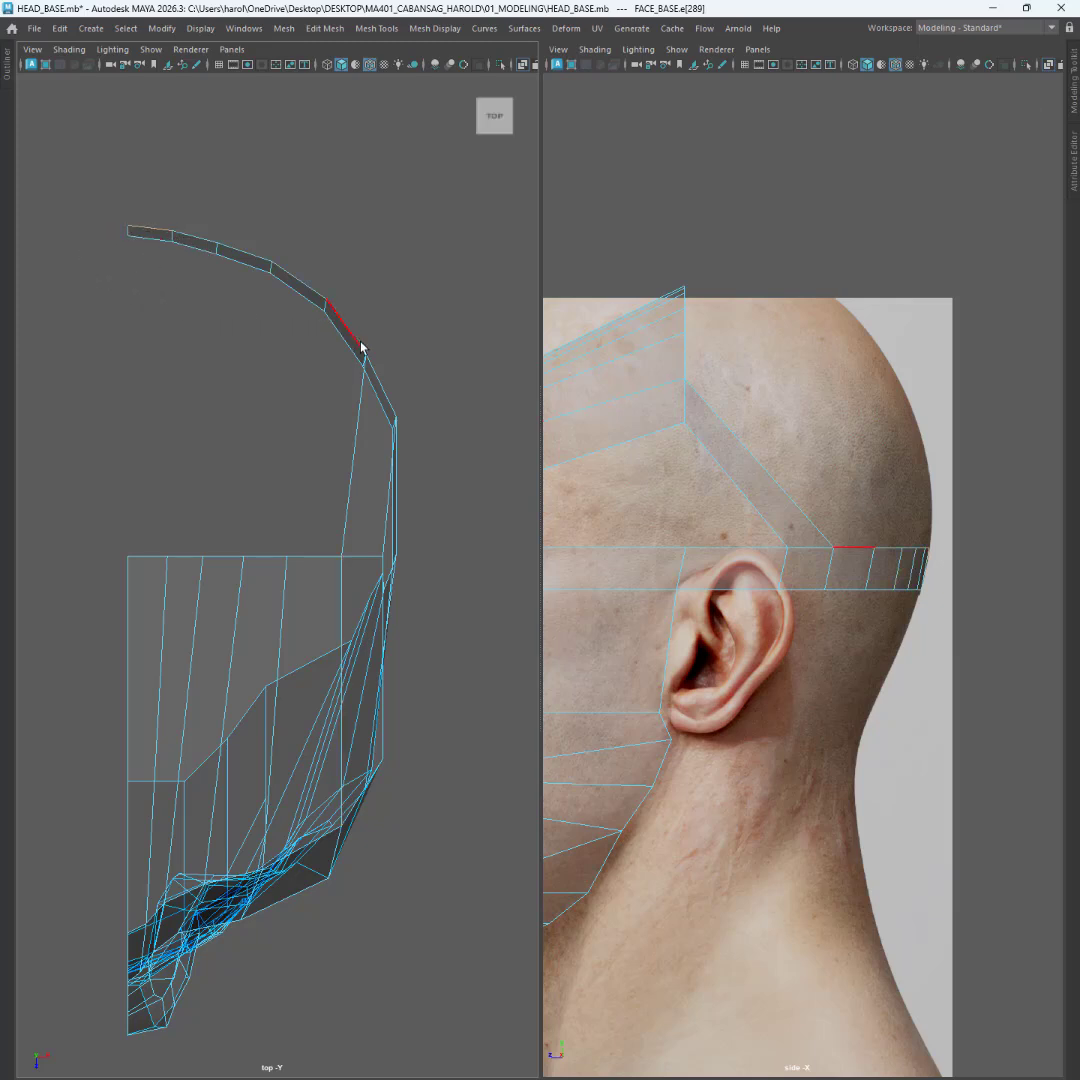
left_click(151, 557, "shift")
right_click(248, 316, "shift")
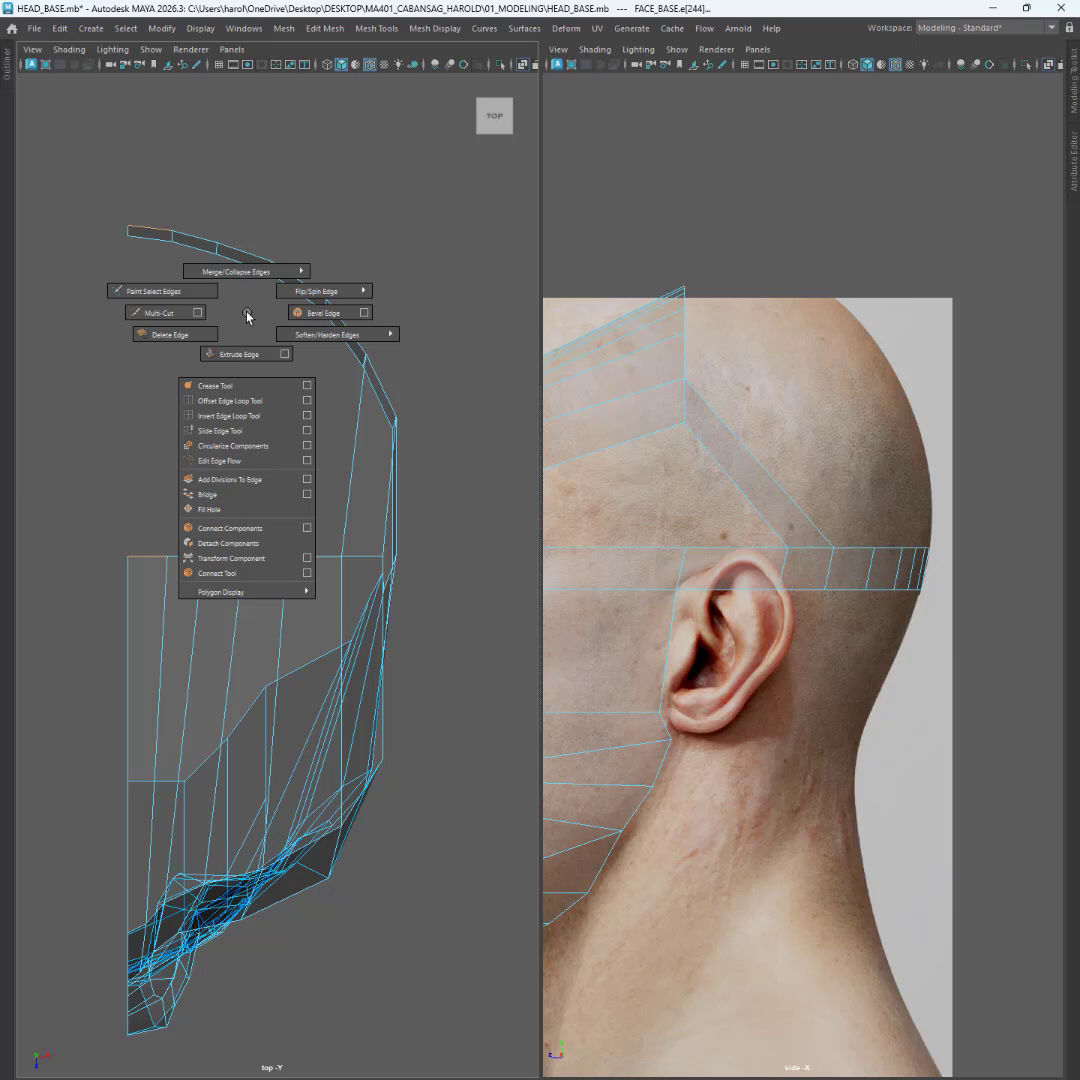
left_click(210, 496)
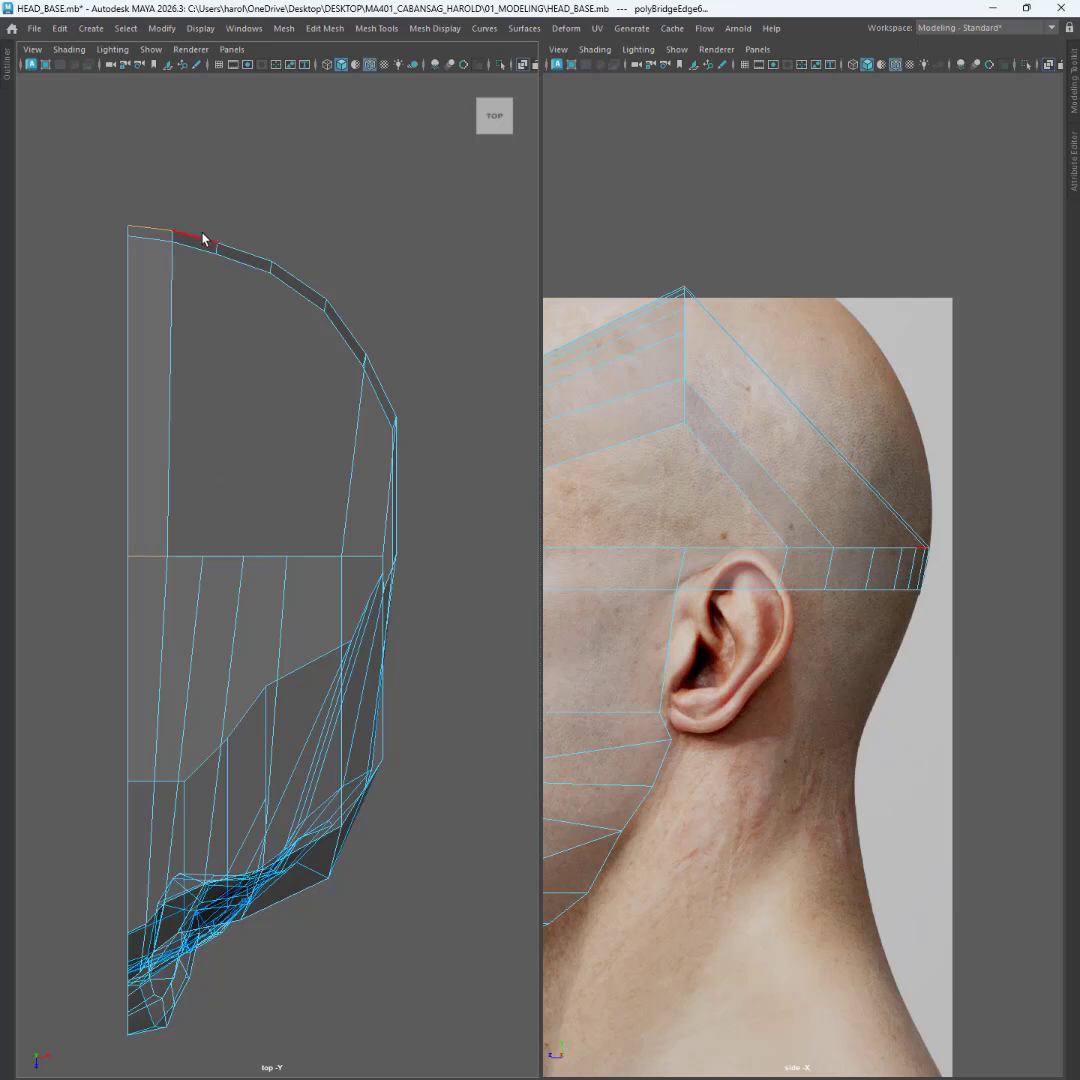
- Try to close the remaining opening between the strip and forehead border with Fill Hole, and undo the fill
left_click(191, 556)
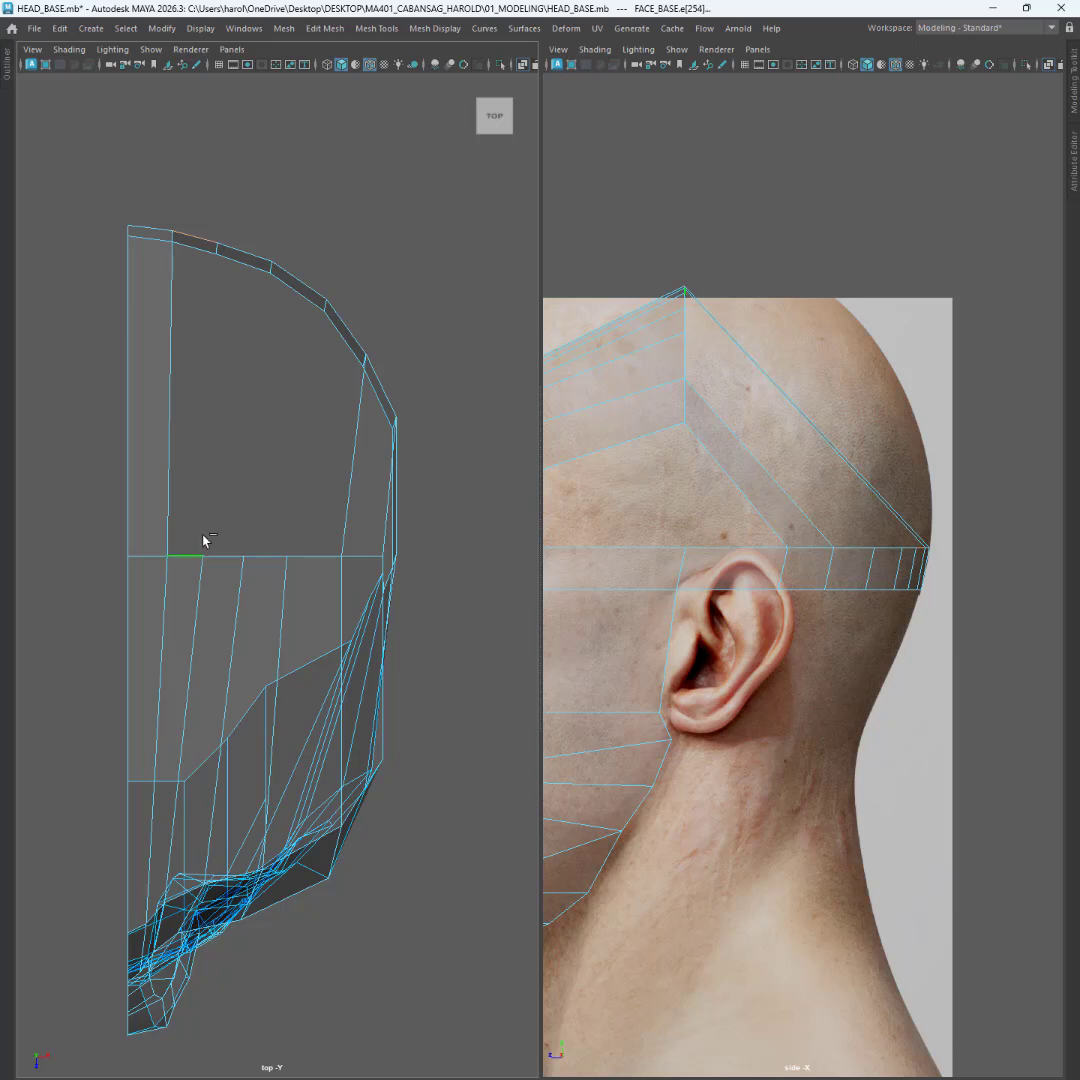
left_click(258, 258, "shift")
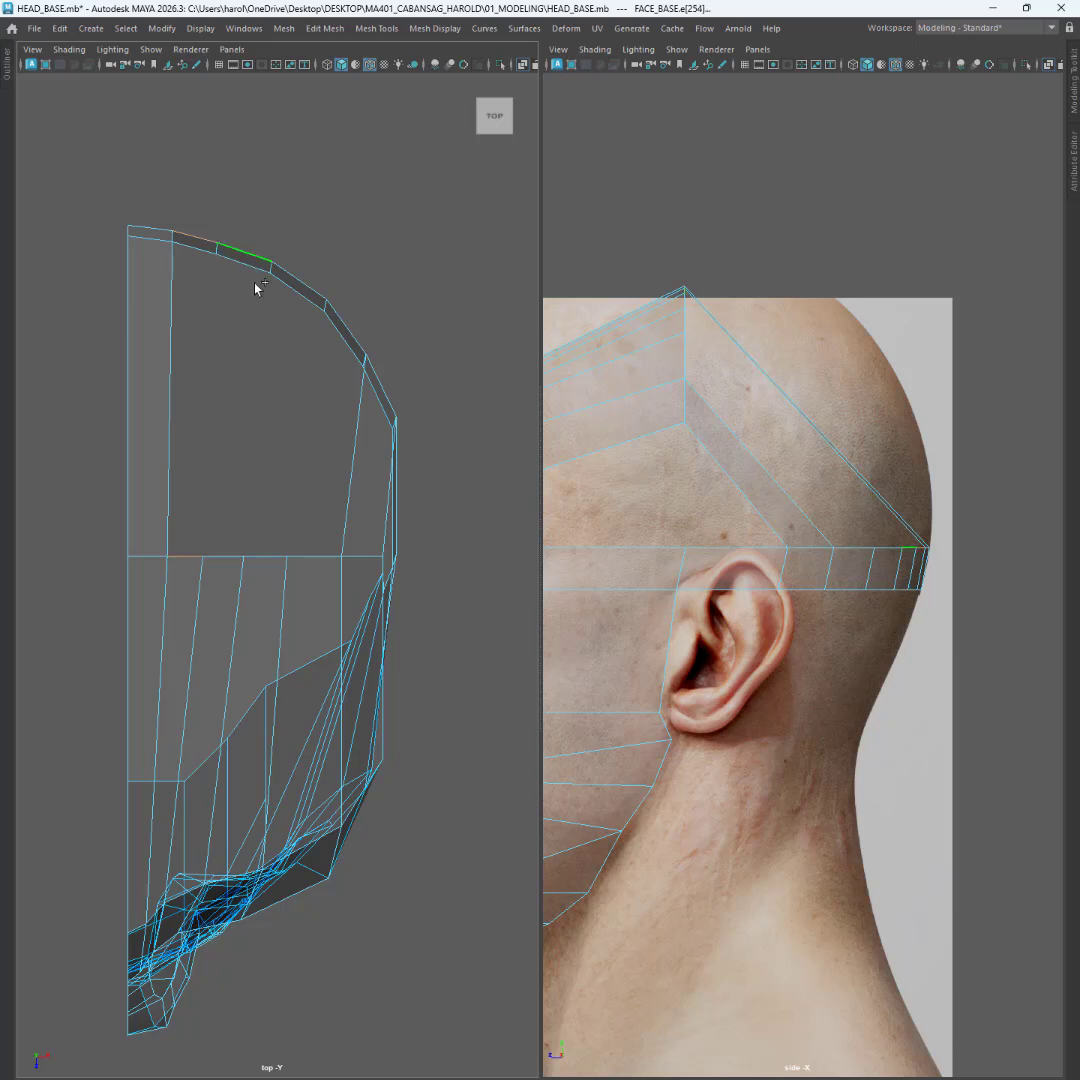
left_click(318, 292, "shift")
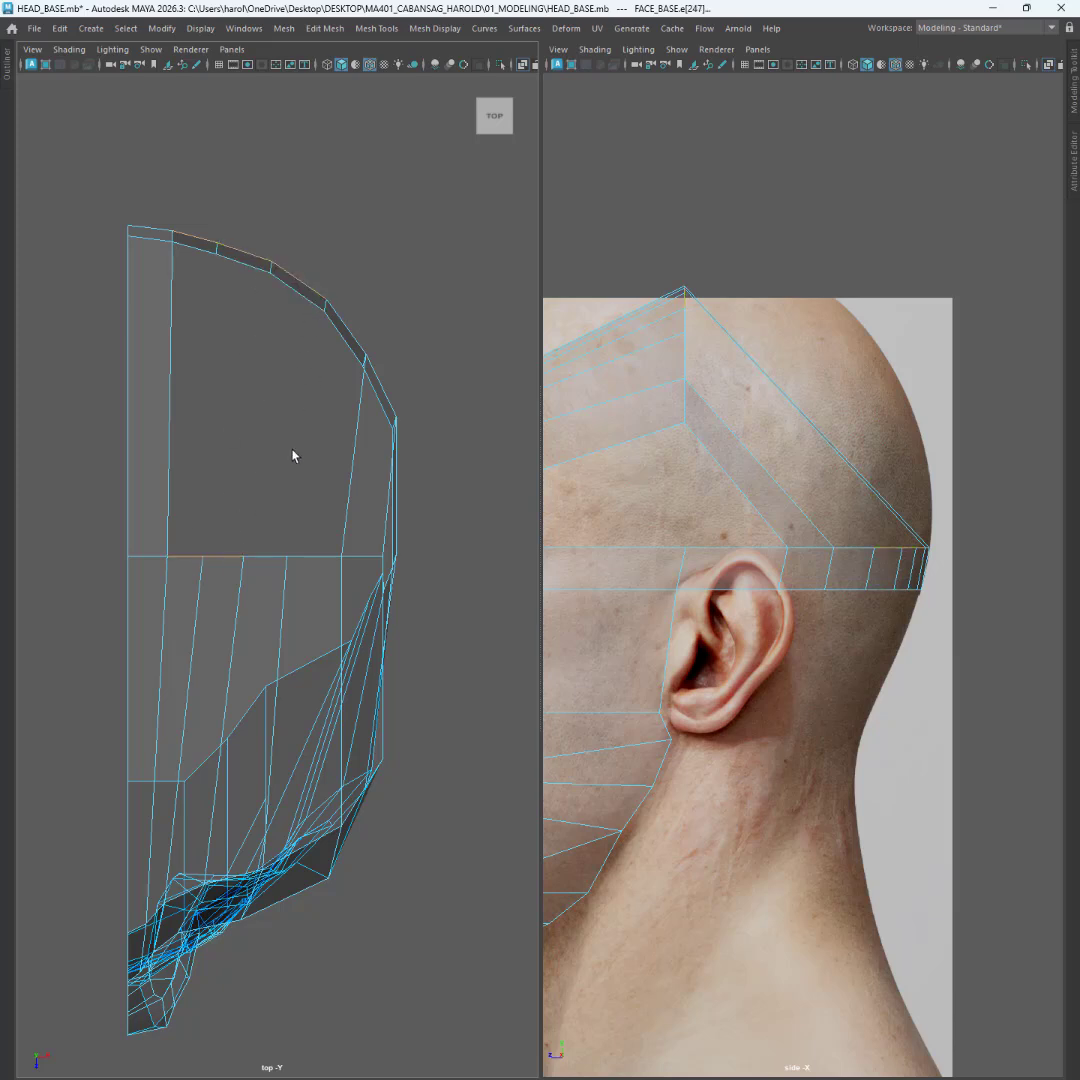
left_click(358, 333, "shift")
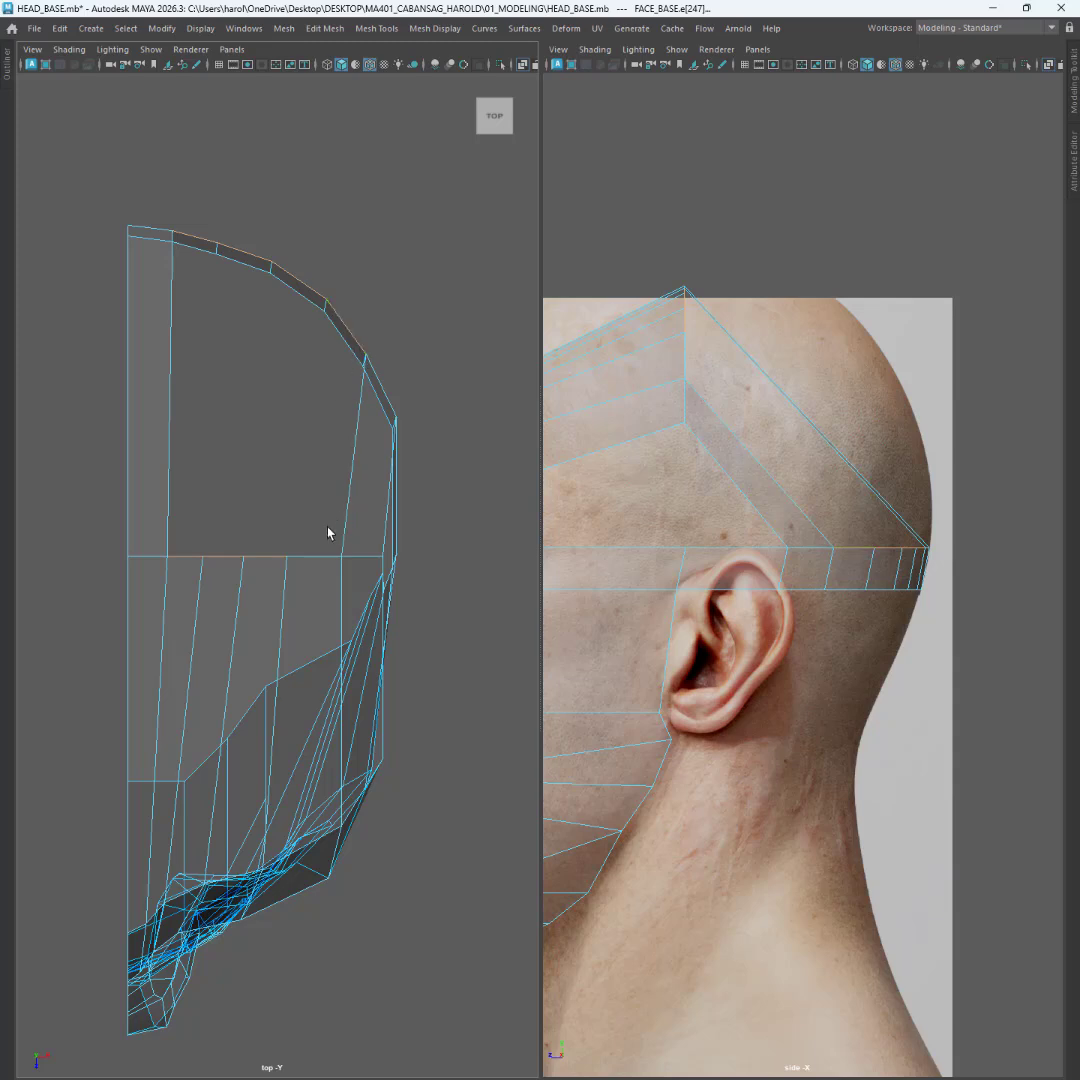
right_click(286, 389, "shift")
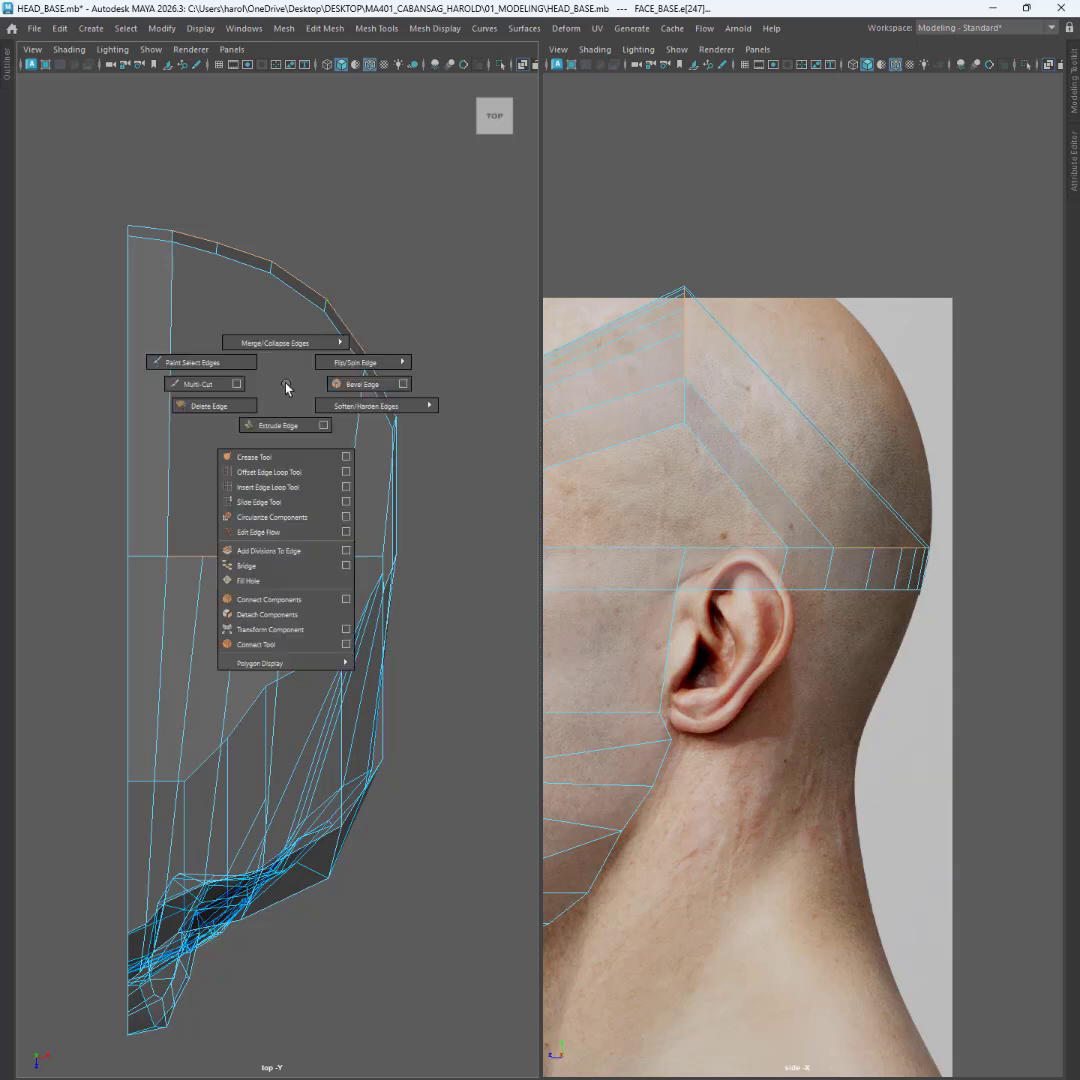
left_click(260, 580)
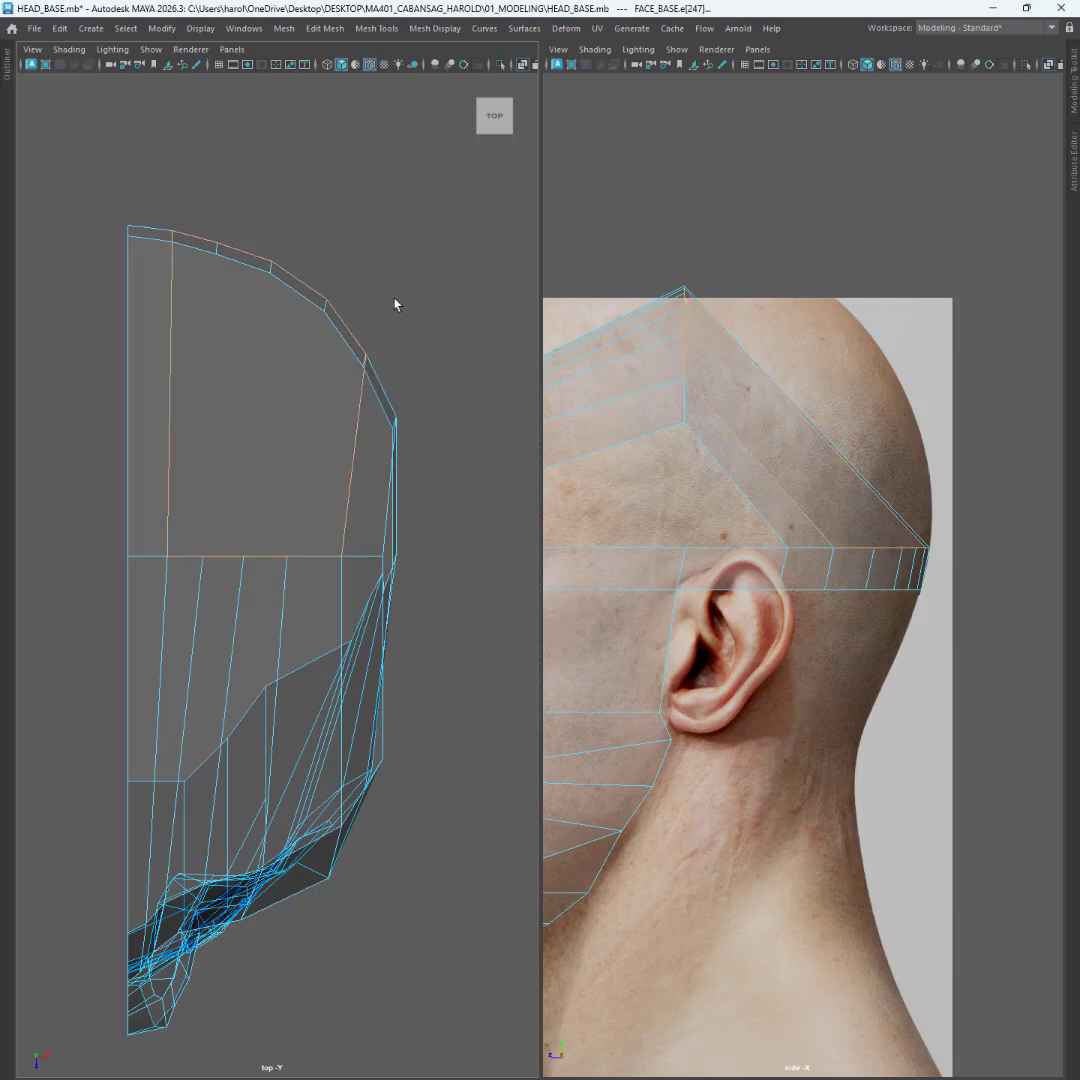
key("ctrl+z")
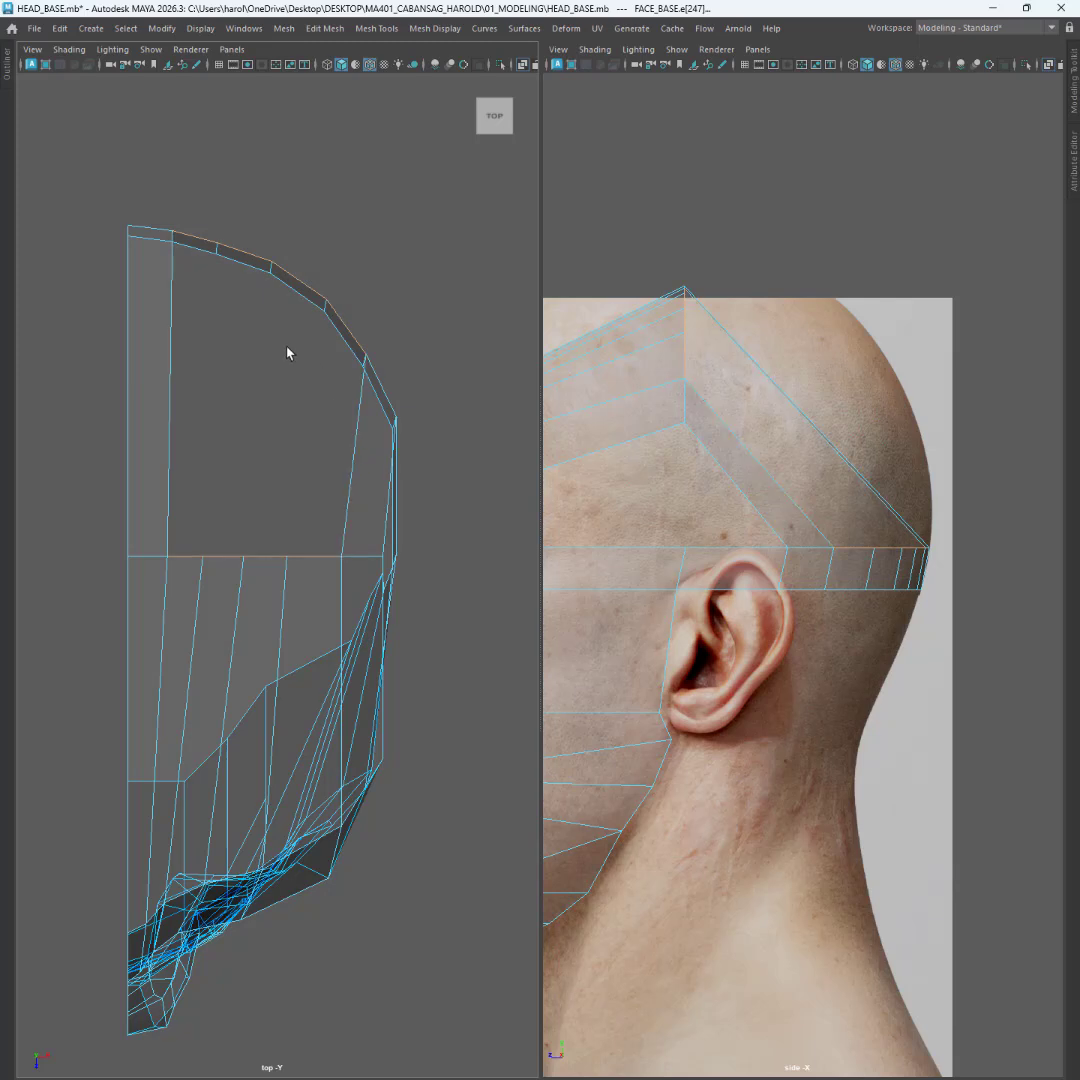
- Bridge the second edge from the centre line on the strip to the second edge of the forehead border
left_click(205, 243)
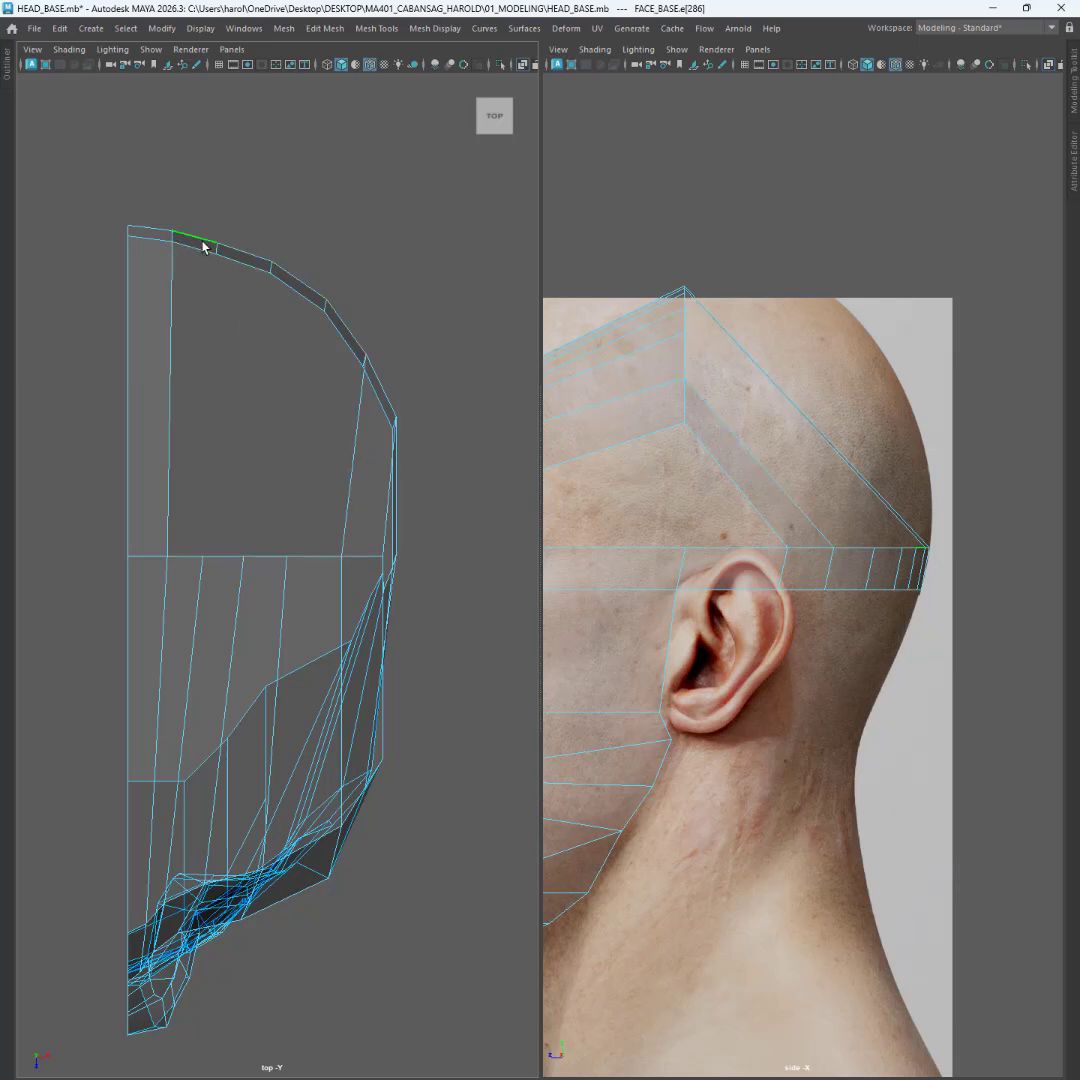
left_click(193, 556, "shift")
right_click(244, 447, "shift")
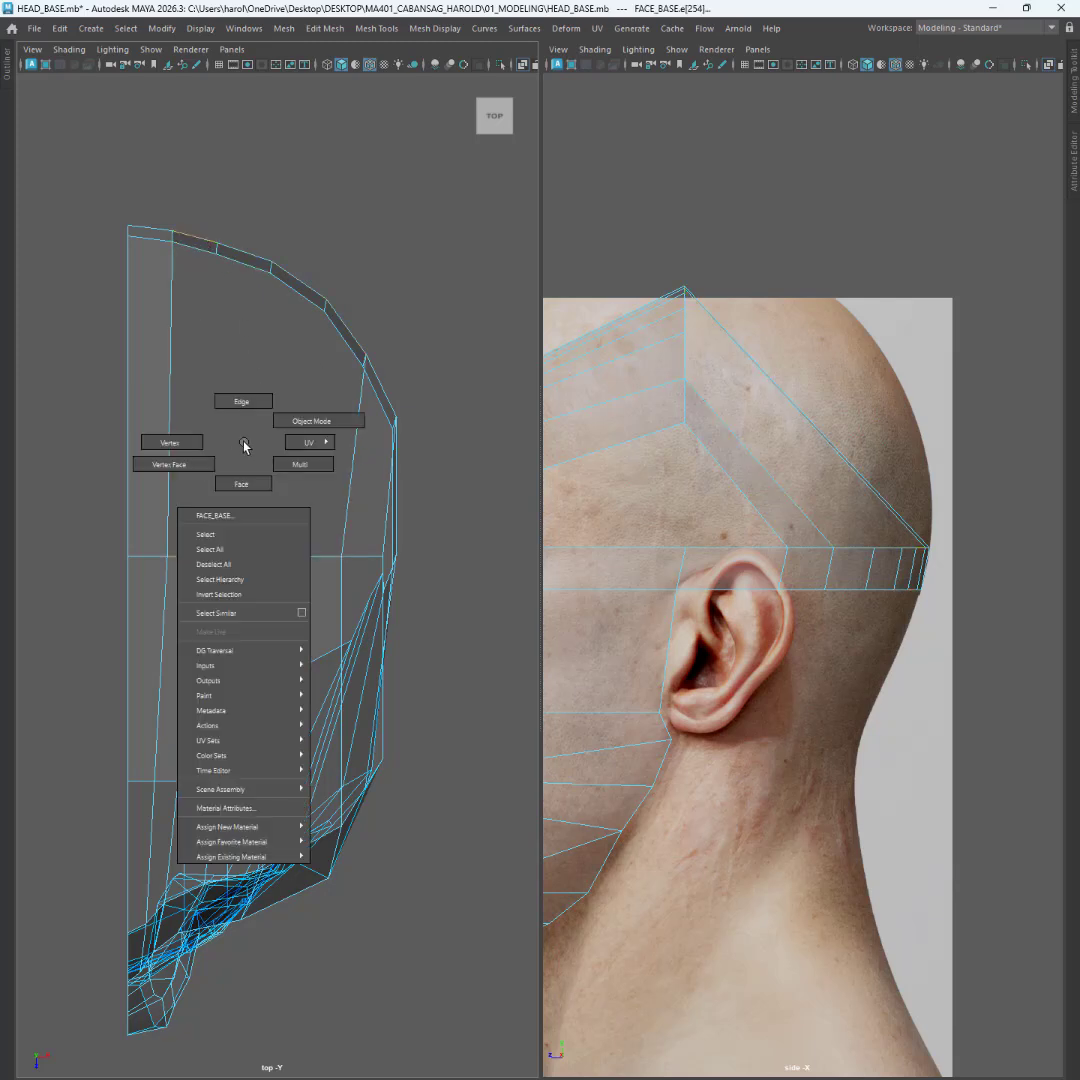
right_click(240, 412, "shift")
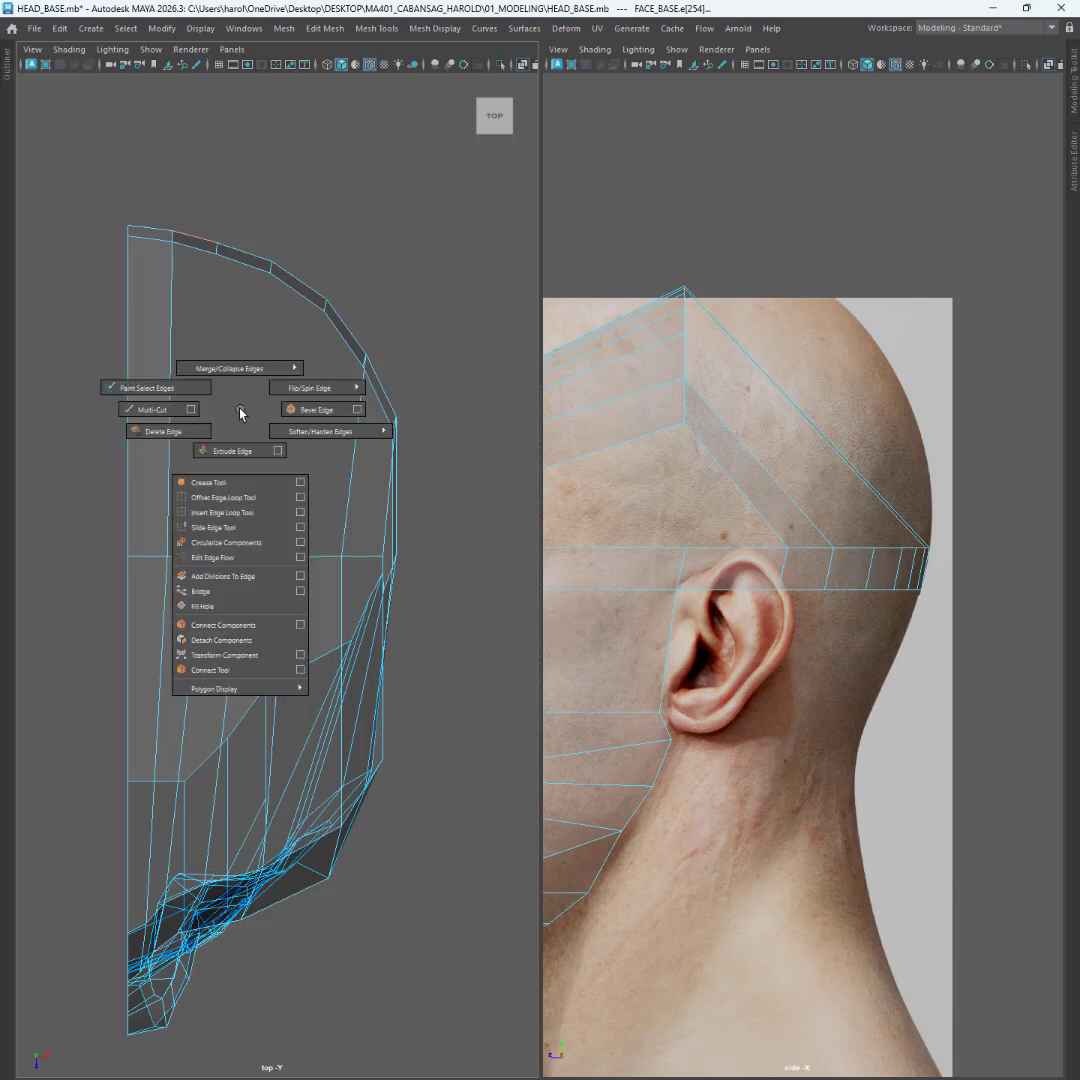
left_click(221, 597)
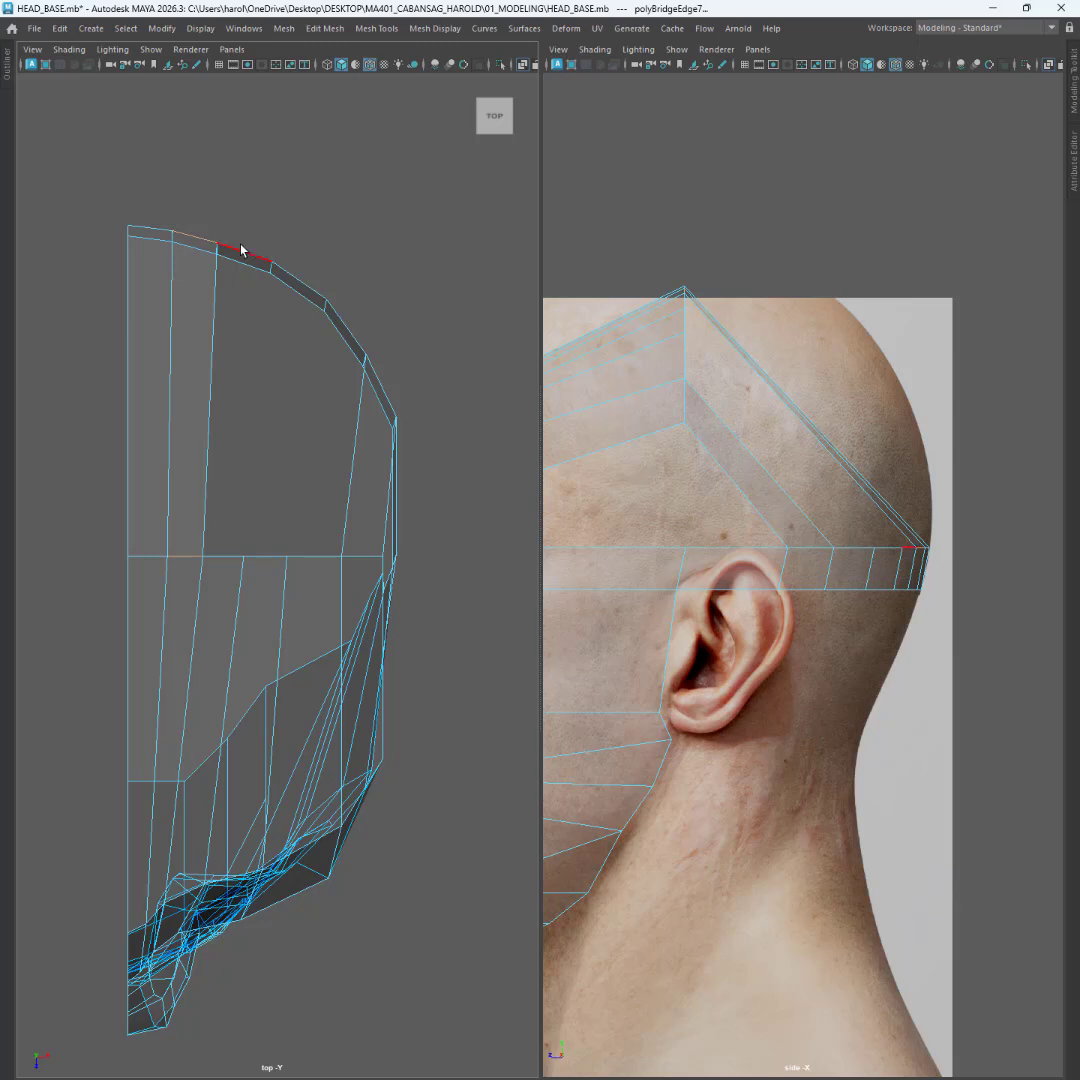
- Bridge the third edge from the centre line on the strip to the third edge of the forehead border
left_click(244, 249)
left_click(233, 554, "shift")
right_click(259, 444, "shift")
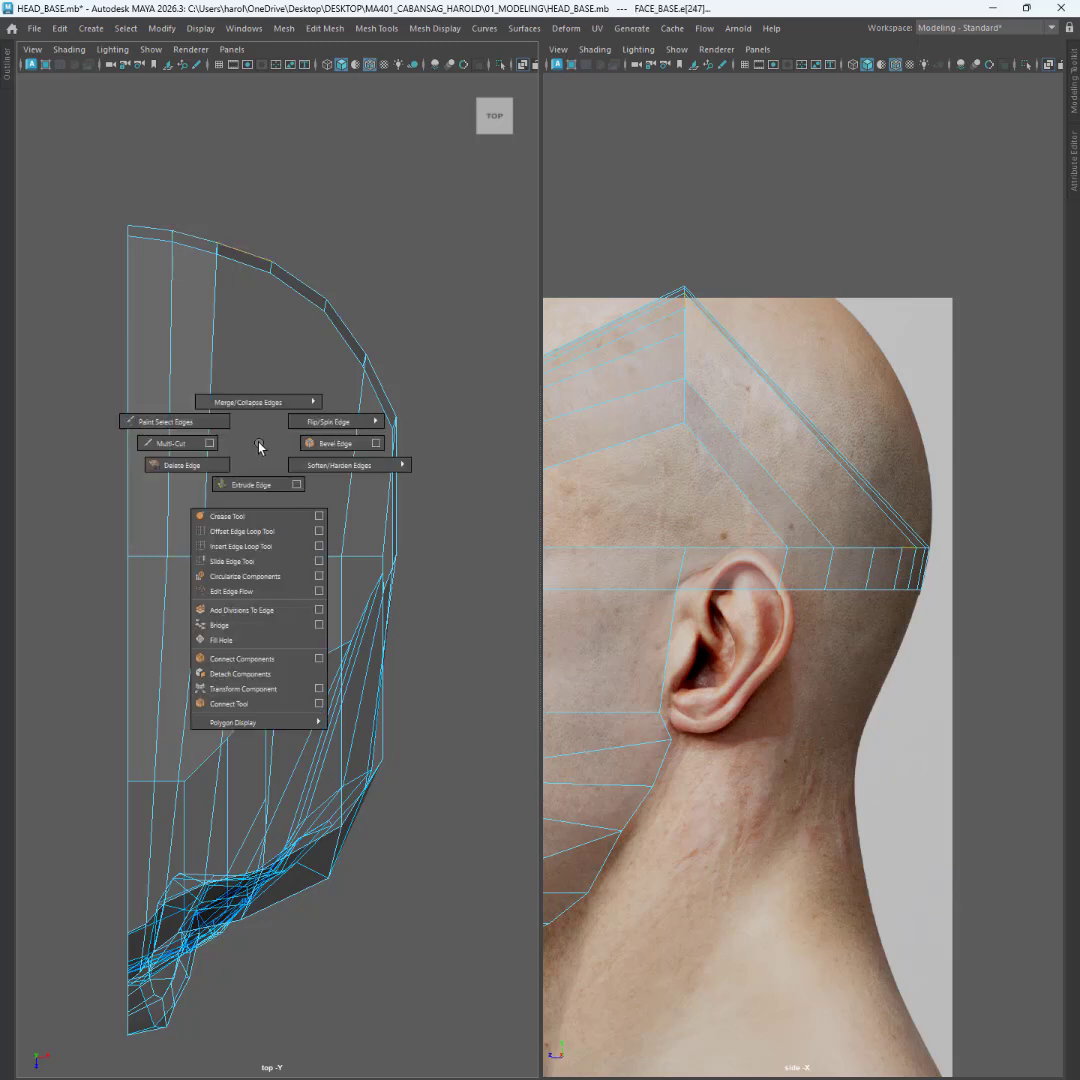
left_click(219, 625)
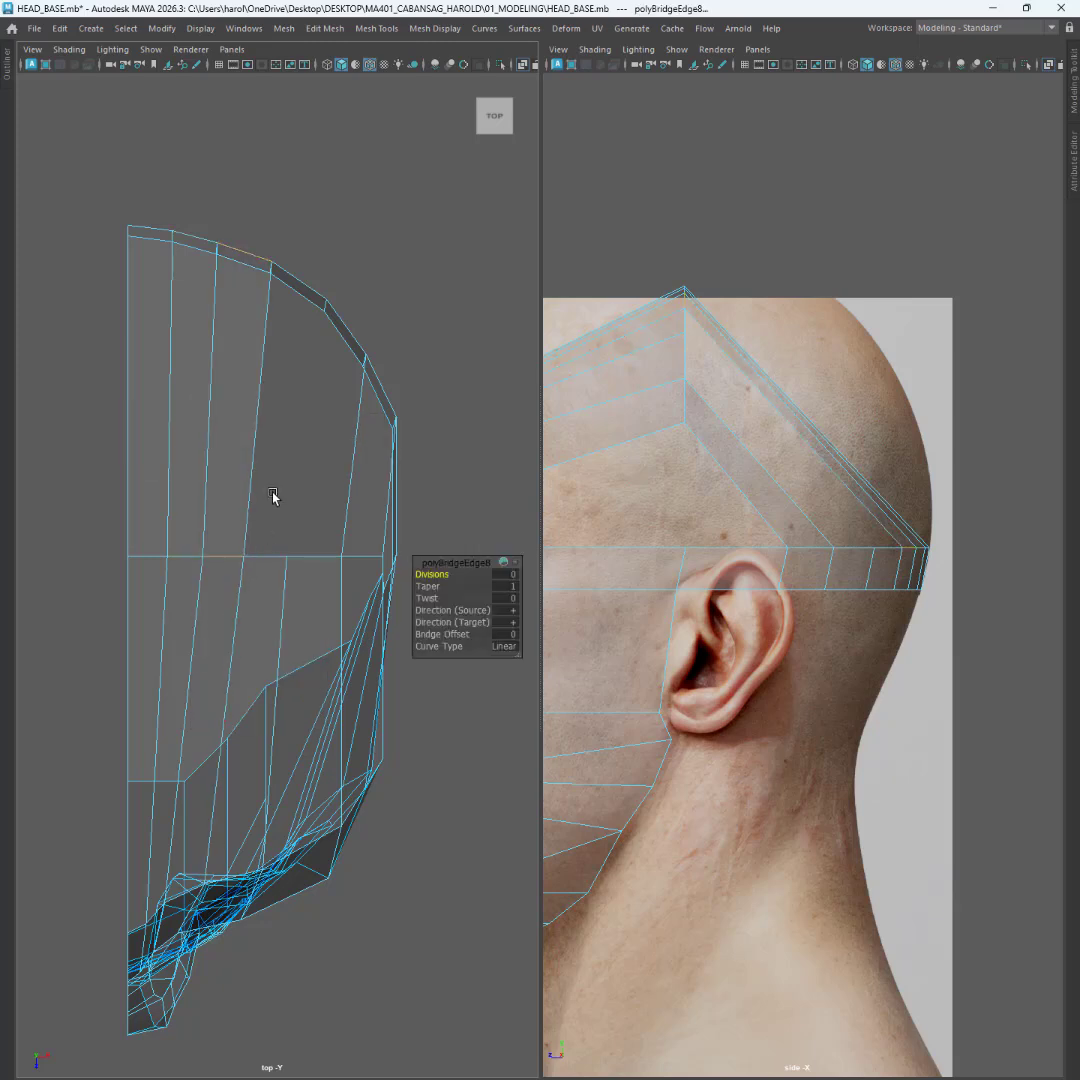
- Bridge the fourth edge from the centre line on the strip to the fourth edge of the forehead border
left_click(300, 284)
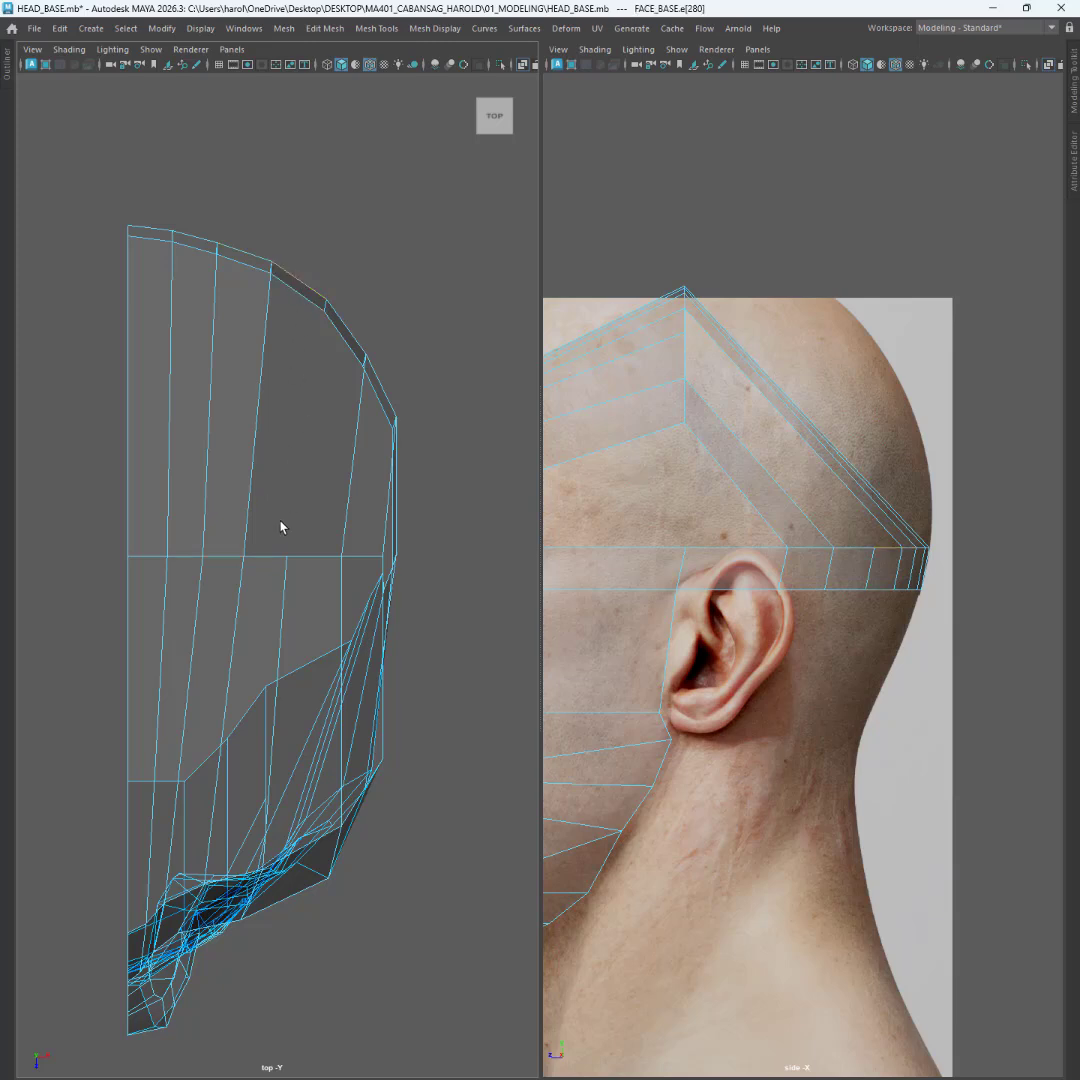
left_click(269, 560)
right_click(290, 487, "shift")
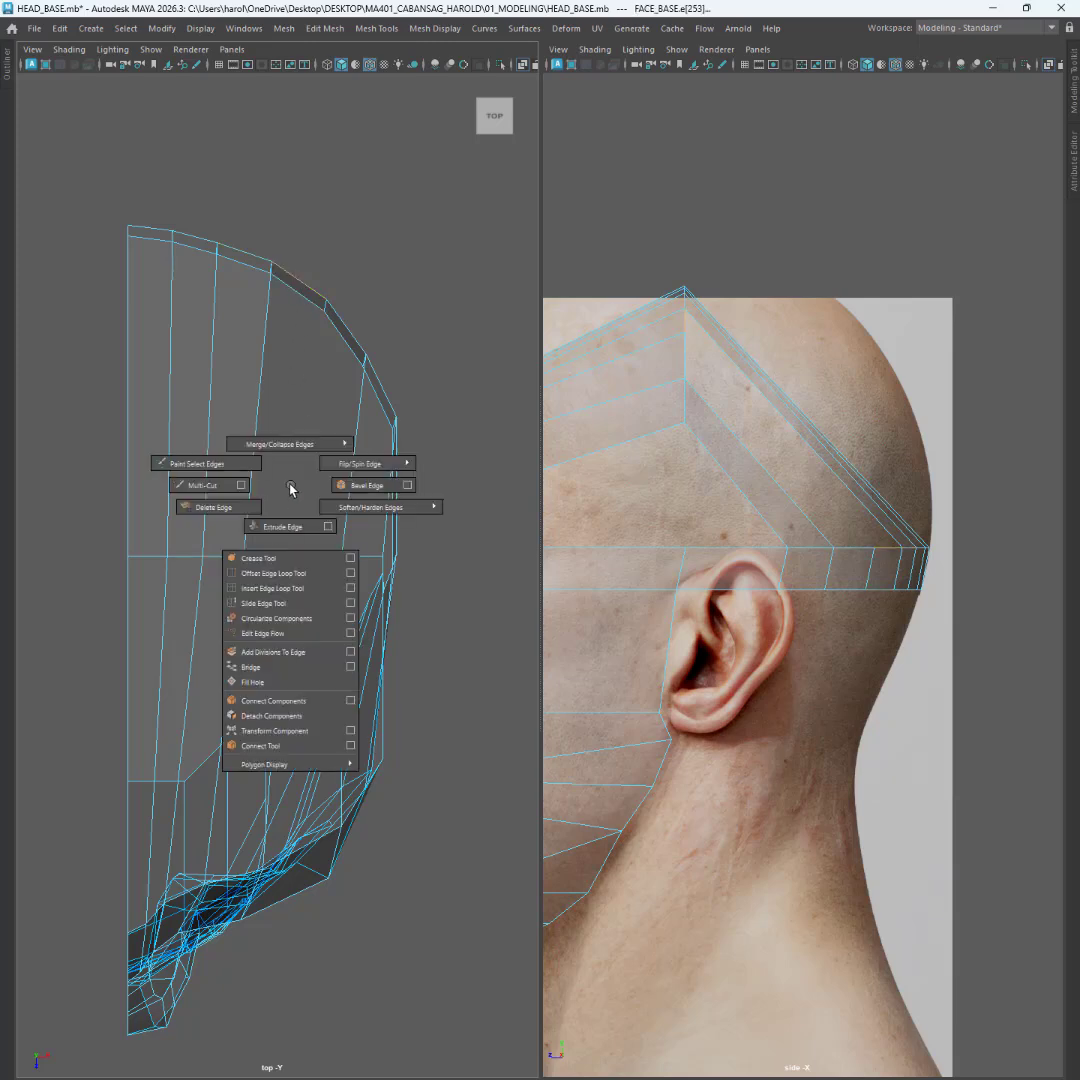
left_click(272, 667)
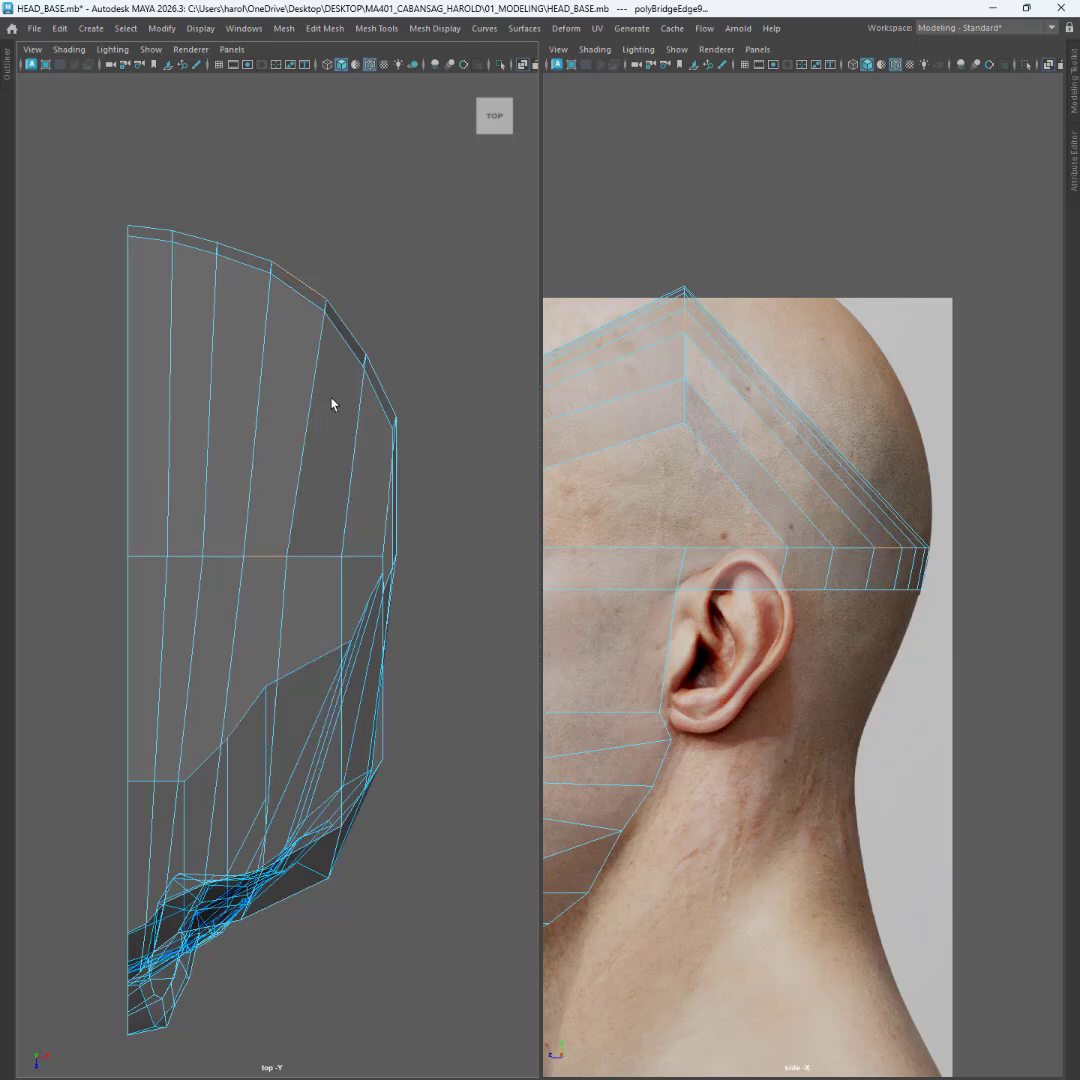
- Bridge the last open edge pair between the strip and forehead border to close the remaining gap
left_click(321, 552)
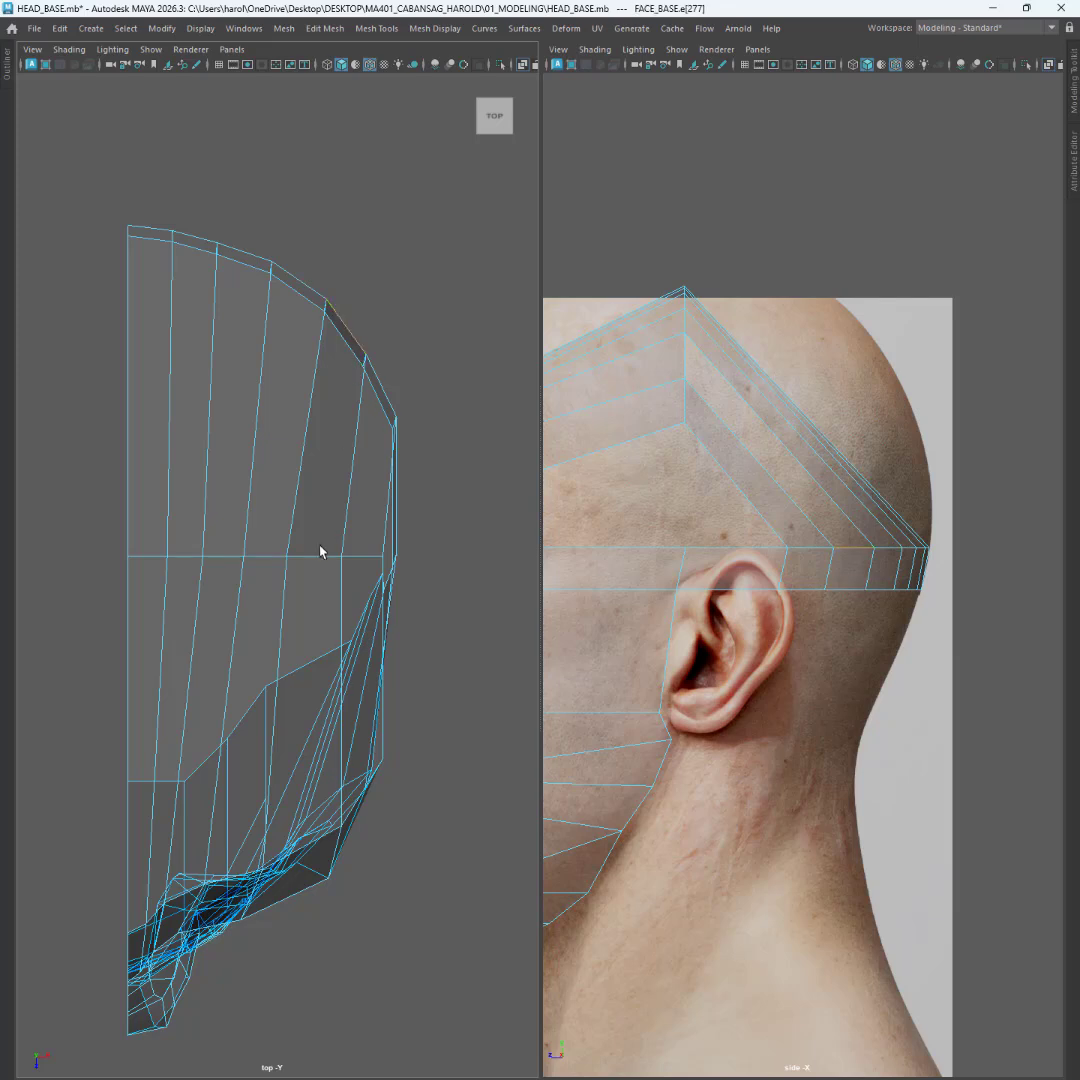
left_click(330, 488)
right_click(330, 488, "shift")
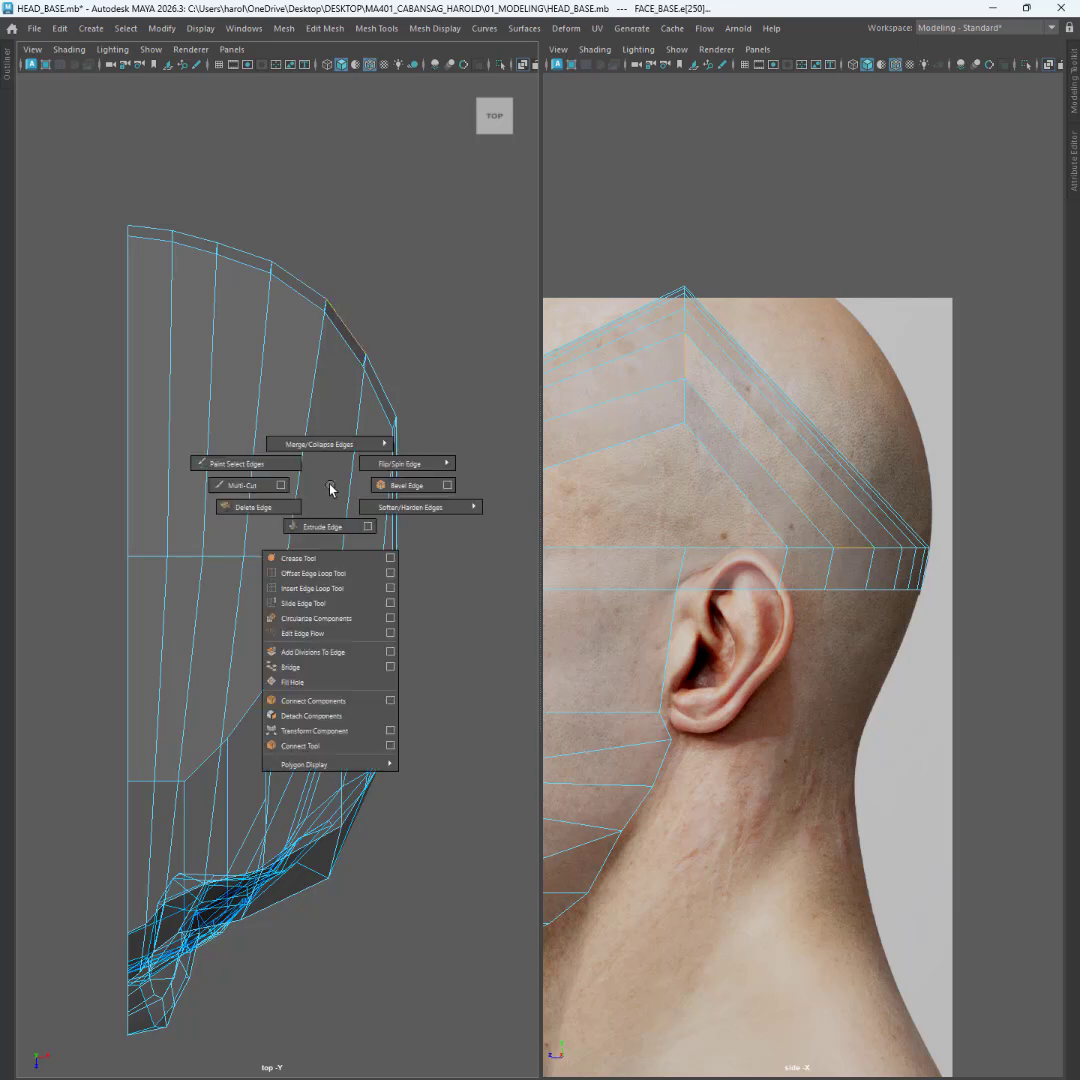
left_click(297, 667)
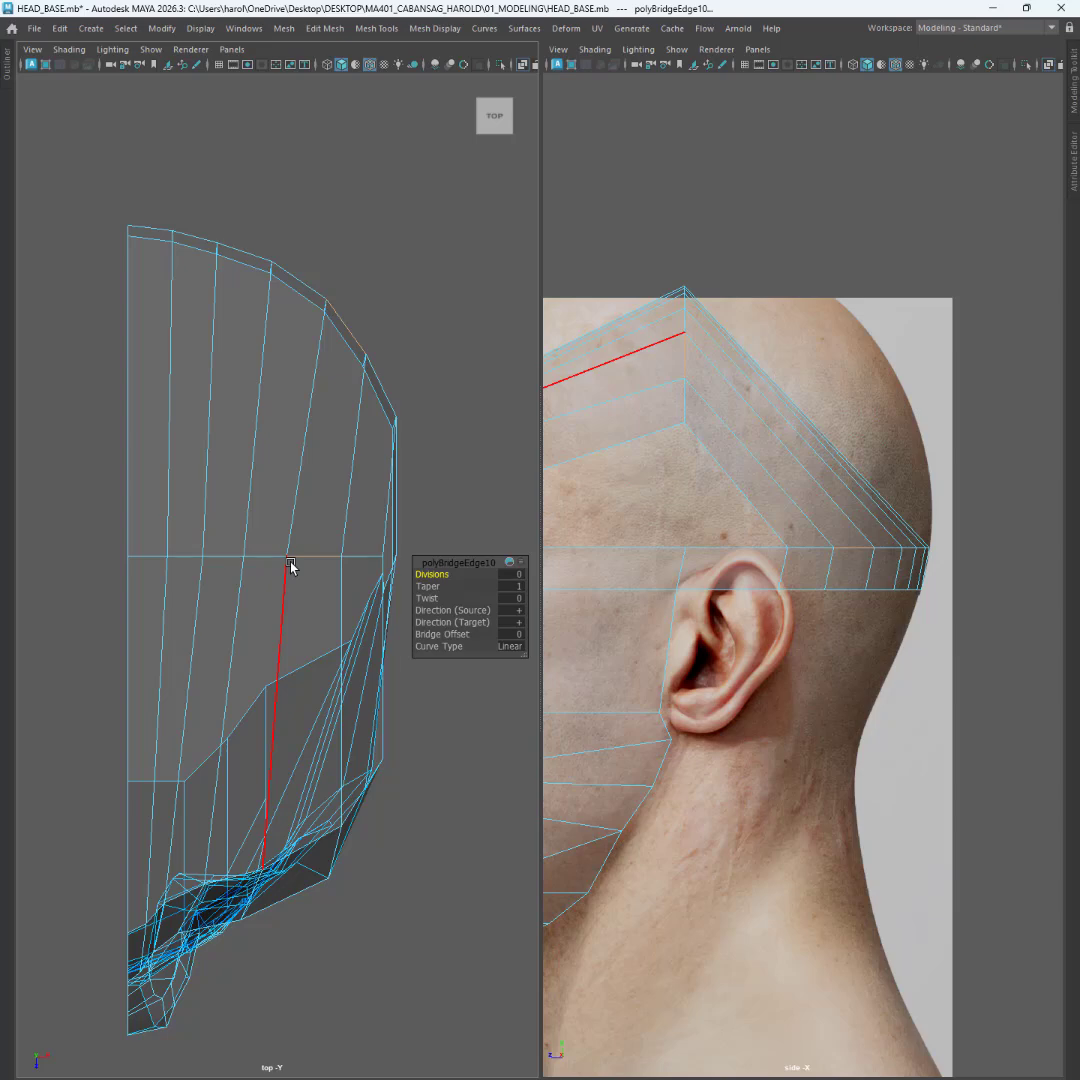
- Show the side view alone with the whole head framed, and save the scene
key("space")
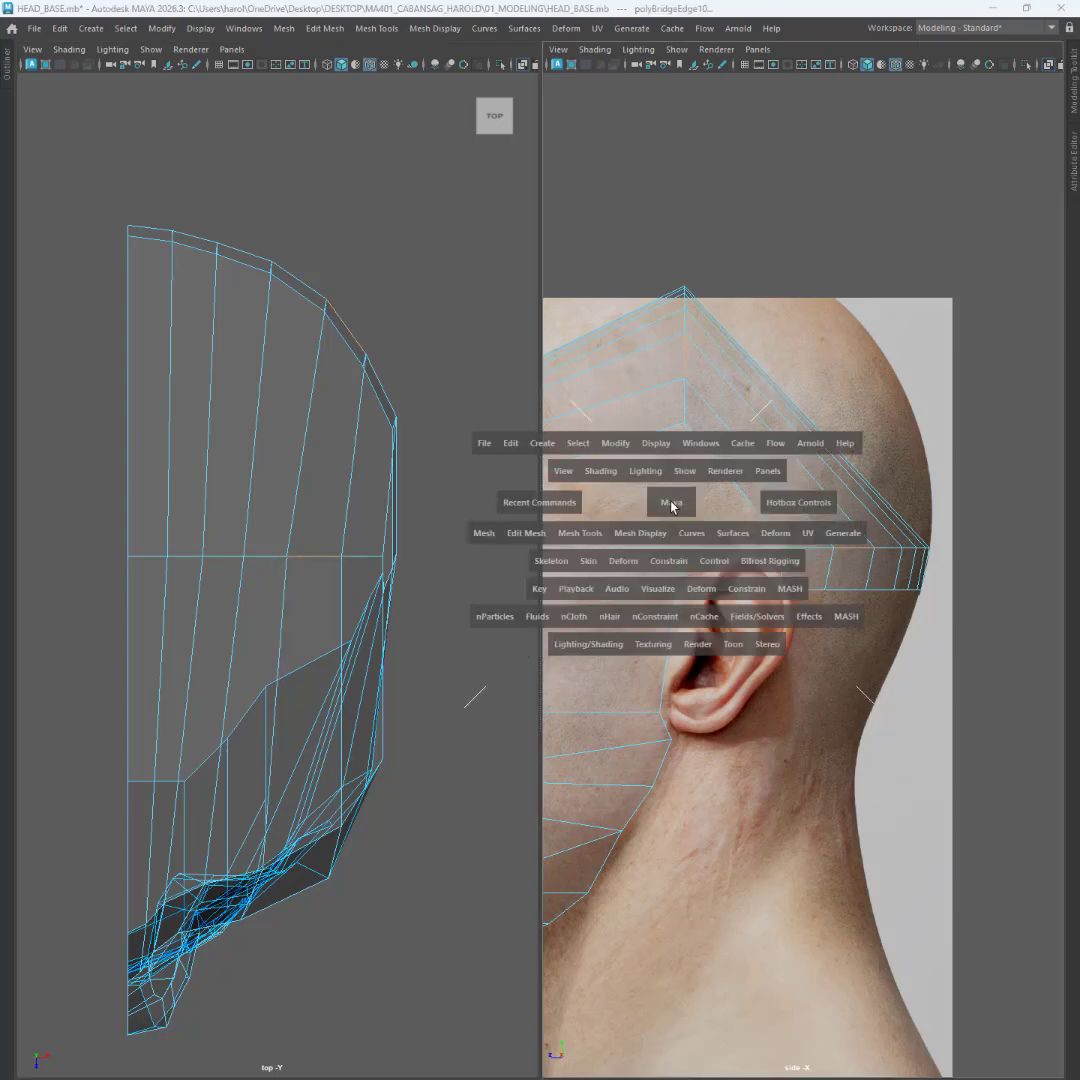
scroll(581, 540, "down", 5)
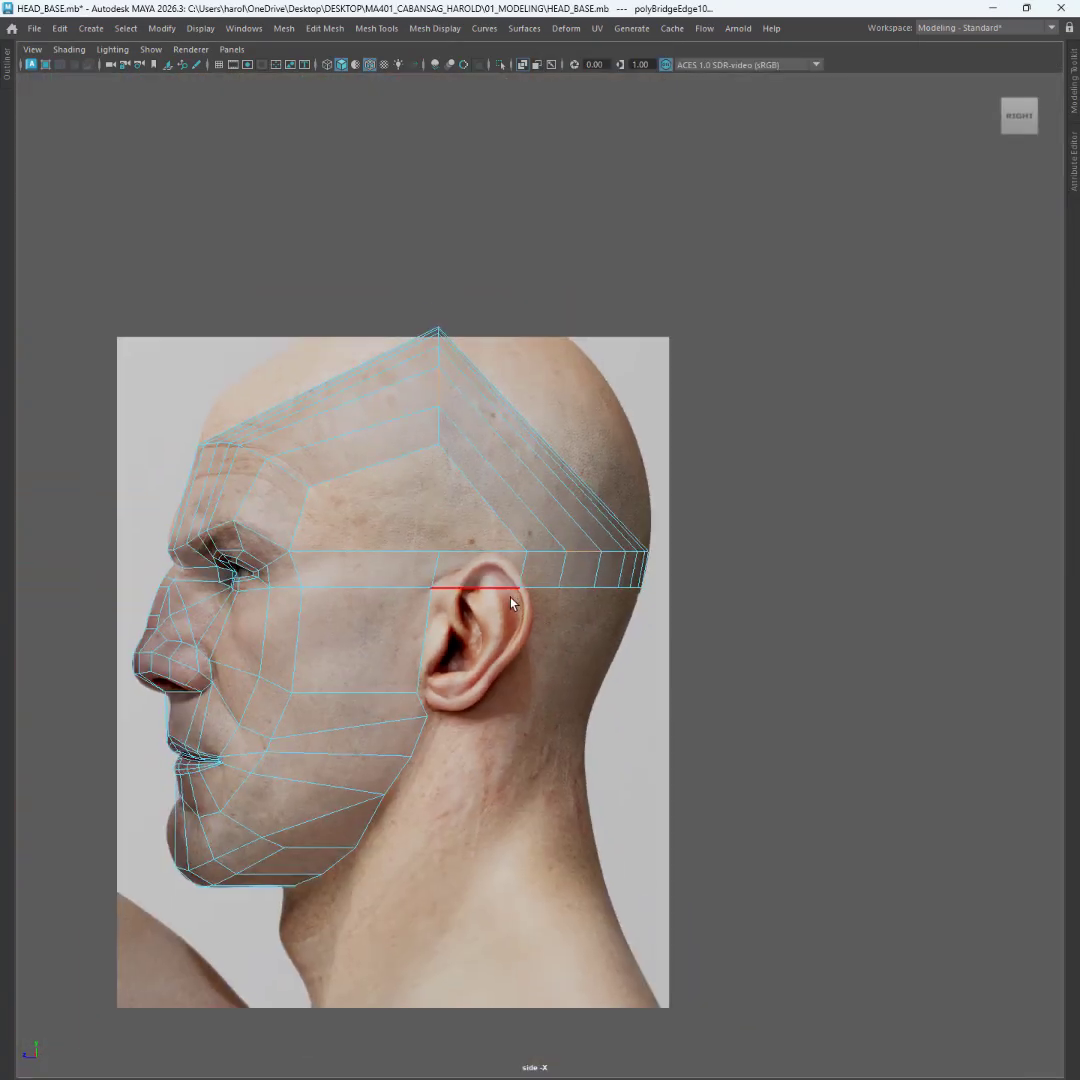
key("ctrl+s")
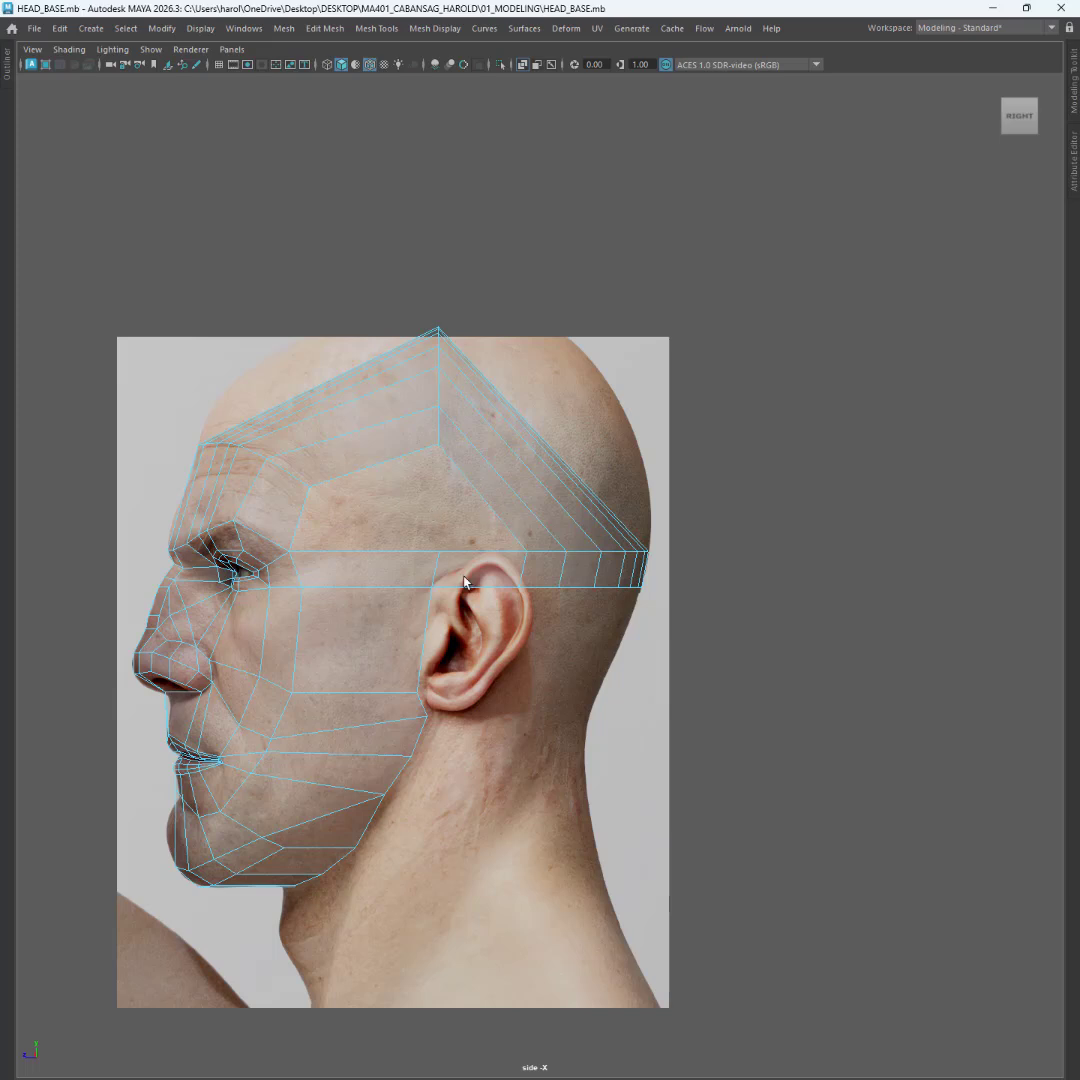
middle_click_drag(463, 581, 653, 588, "alt")
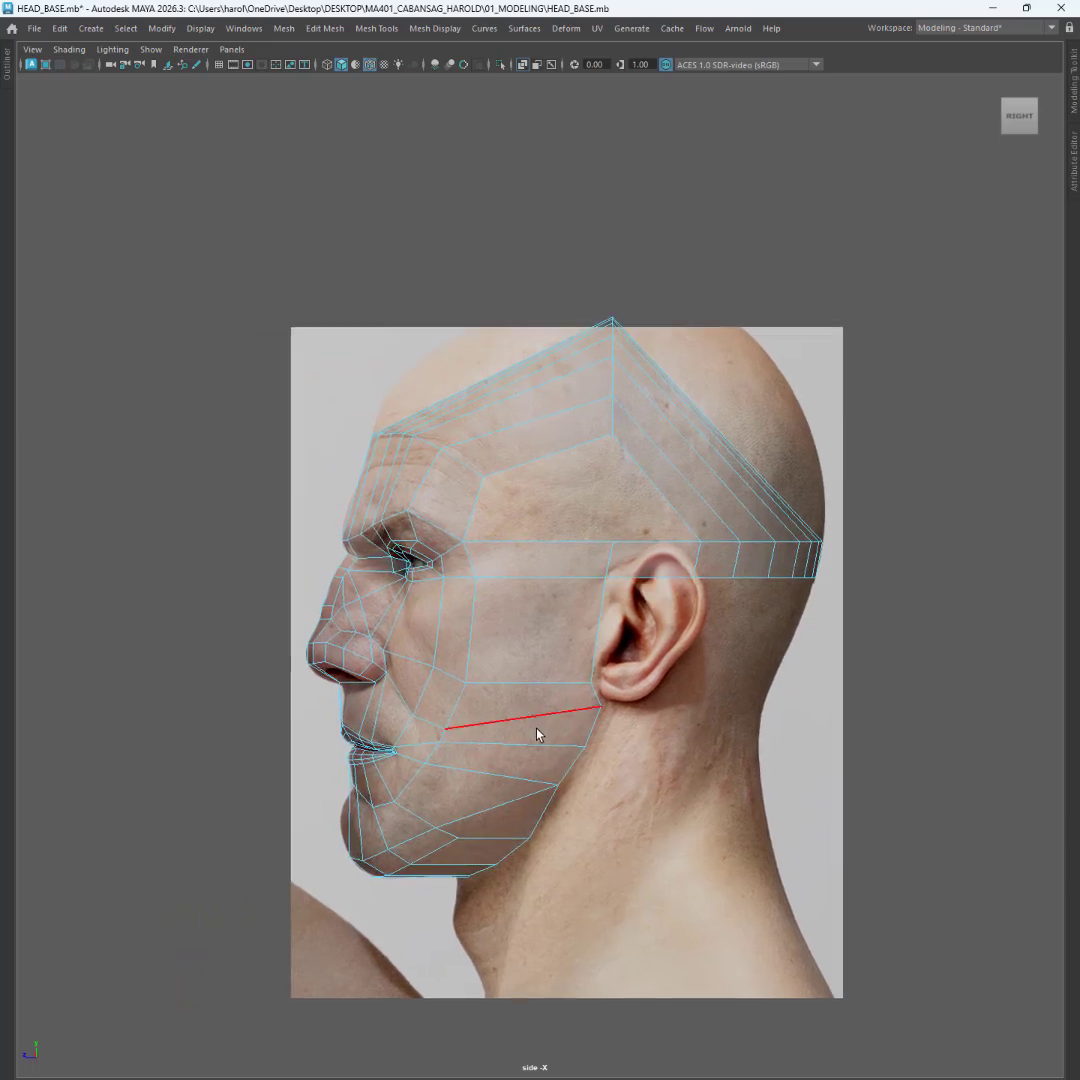
middle_click_drag(537, 735, 512, 674, "alt")
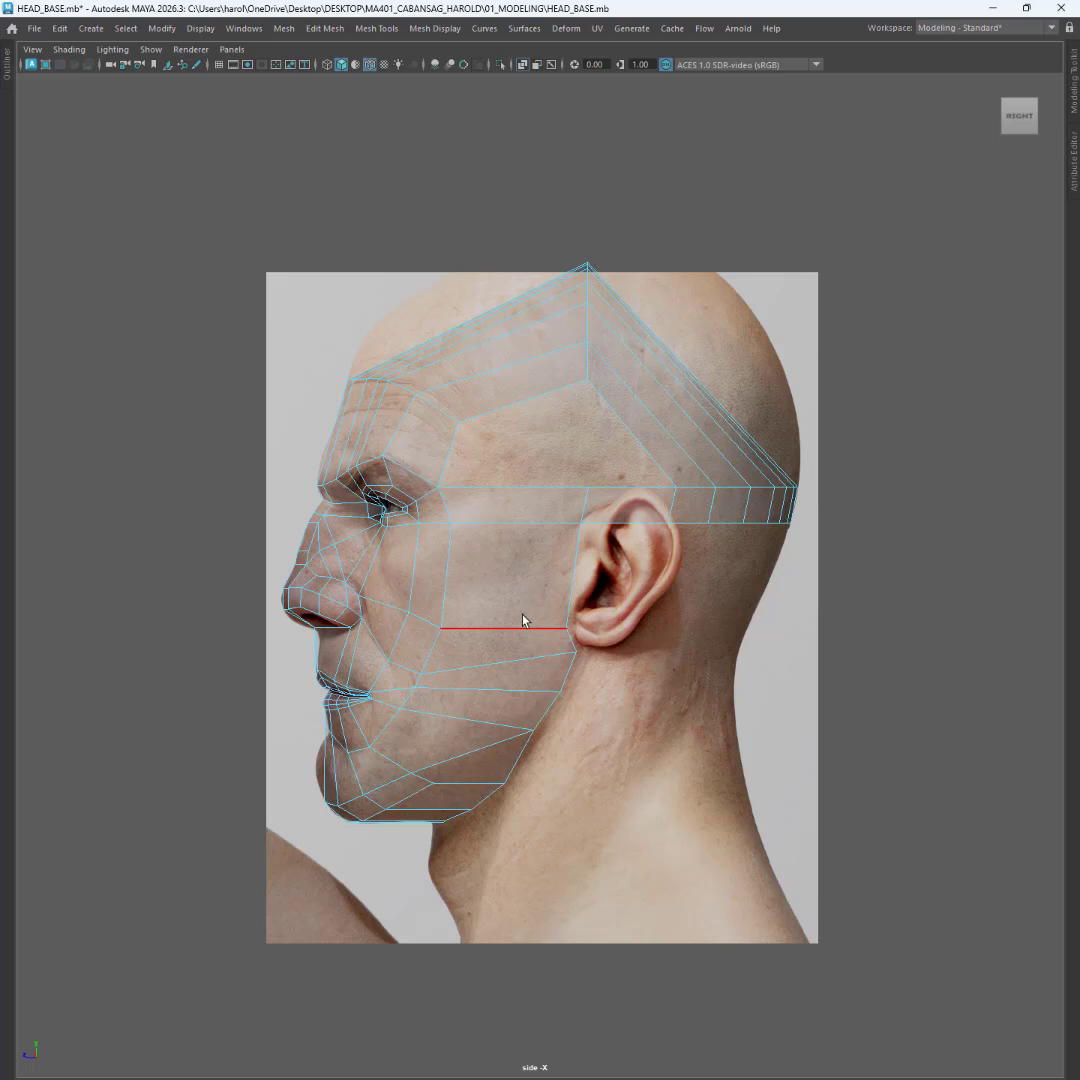
scroll(522, 620, "up", 3)
middle_click_drag(522, 620, 498, 625, "alt")
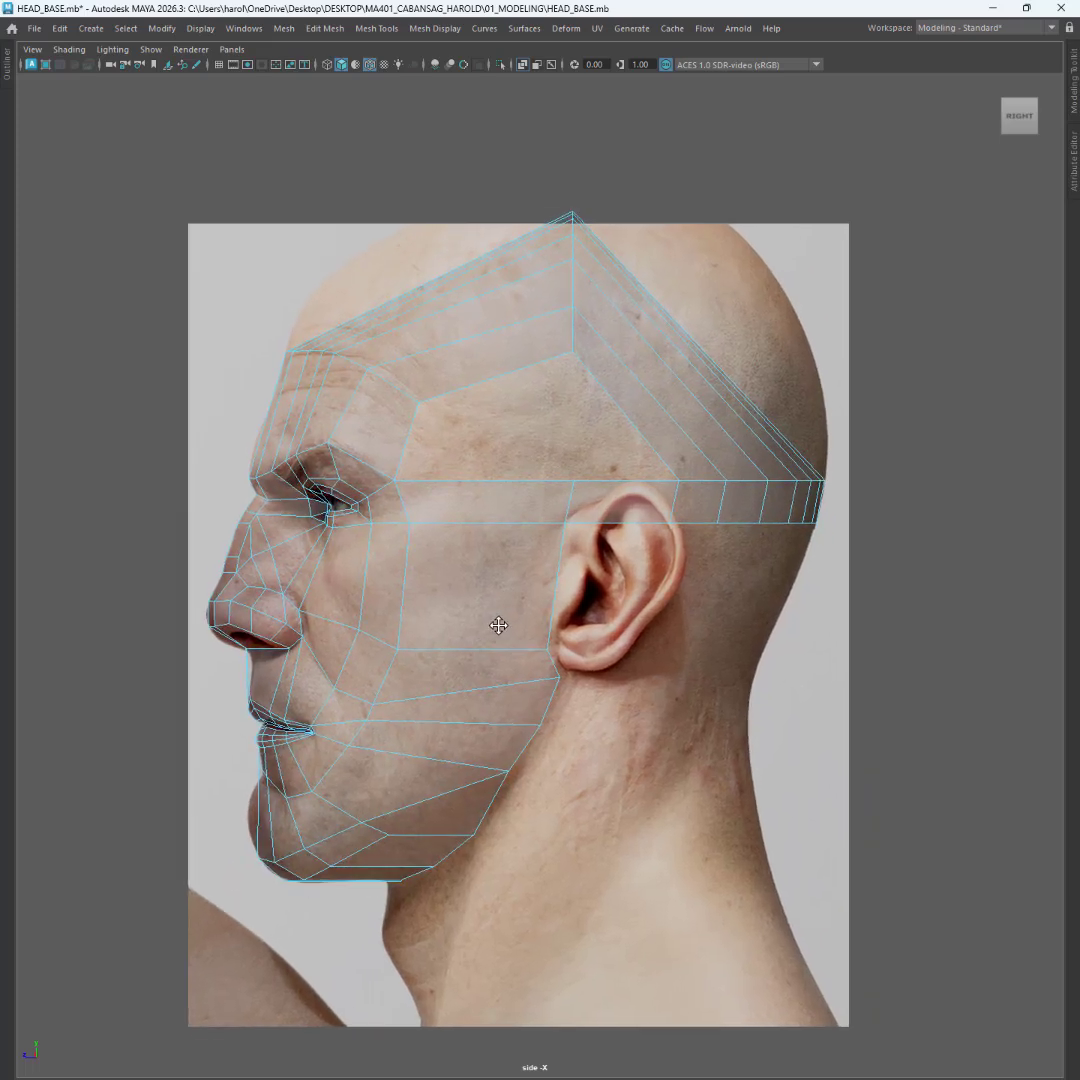